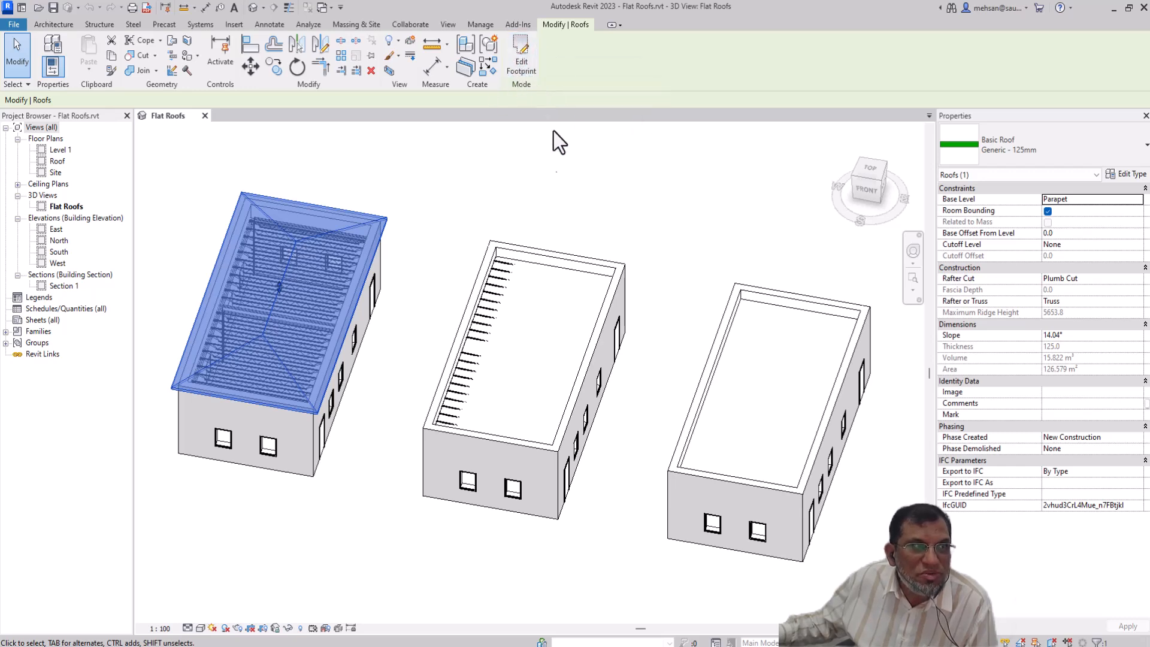
# - Inspect the properties and shape editing options of the flat roofs on the second and third buildings
pyautogui.click(407, 218)
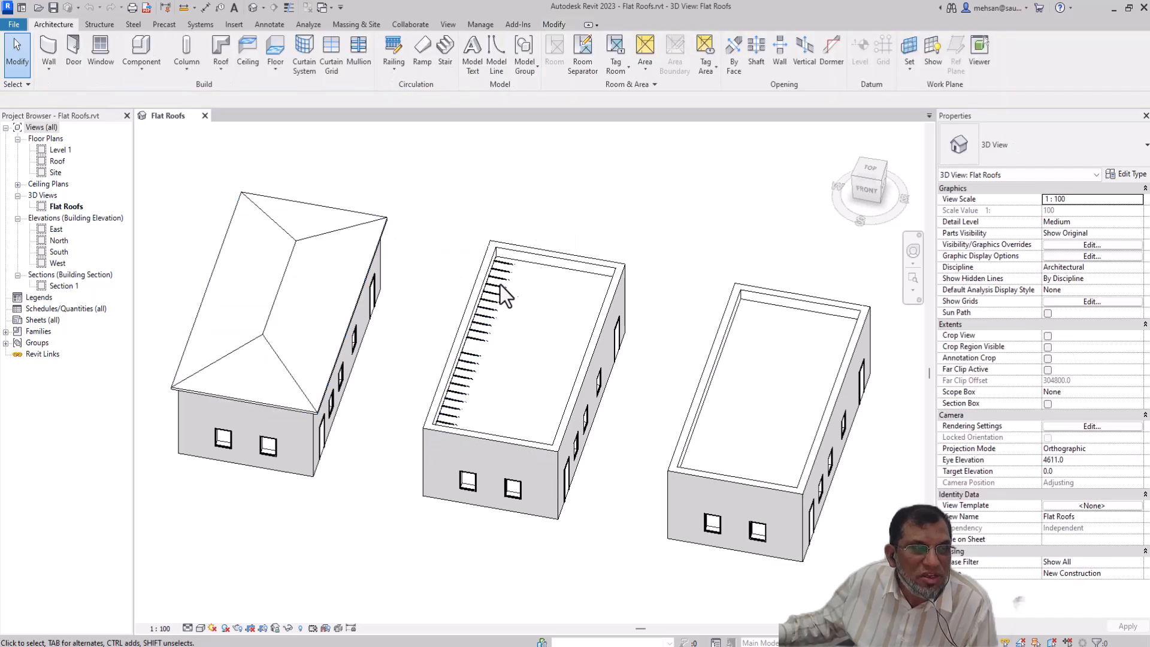
pyautogui.click(546, 269)
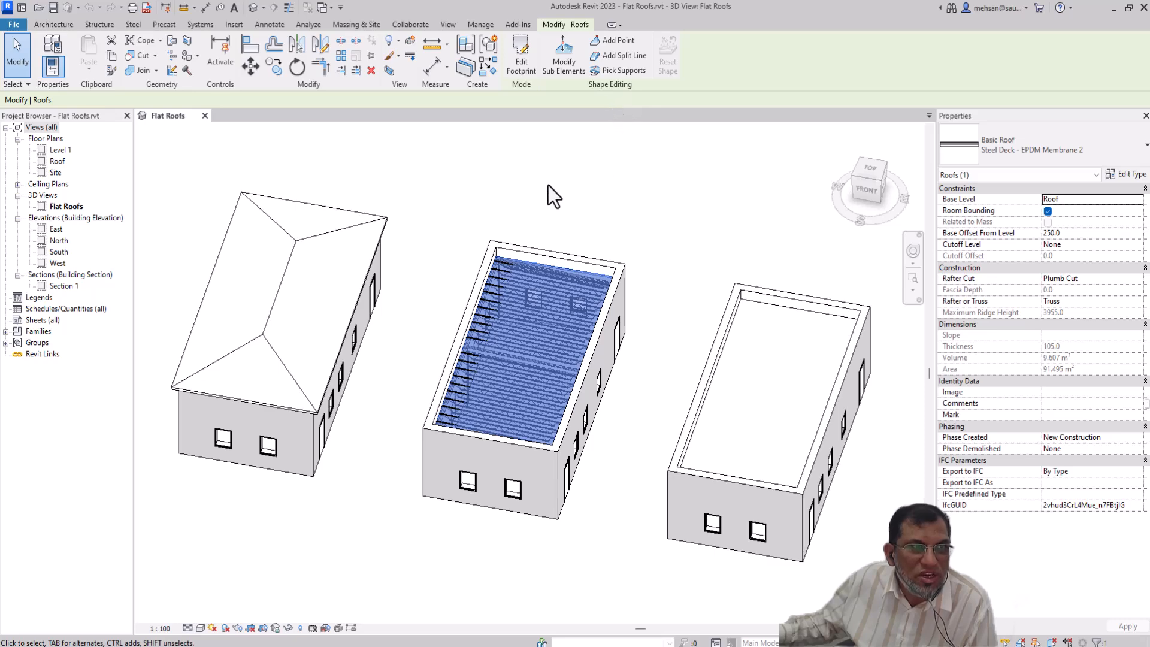
pyautogui.click(767, 306)
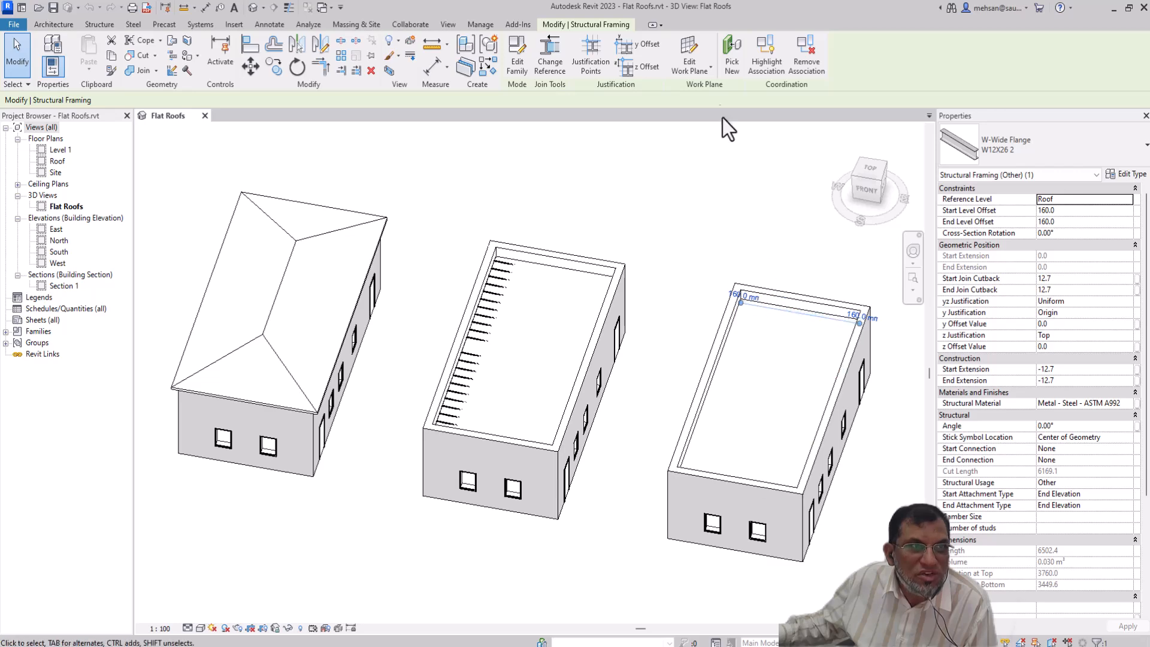
pyautogui.press('Escape')
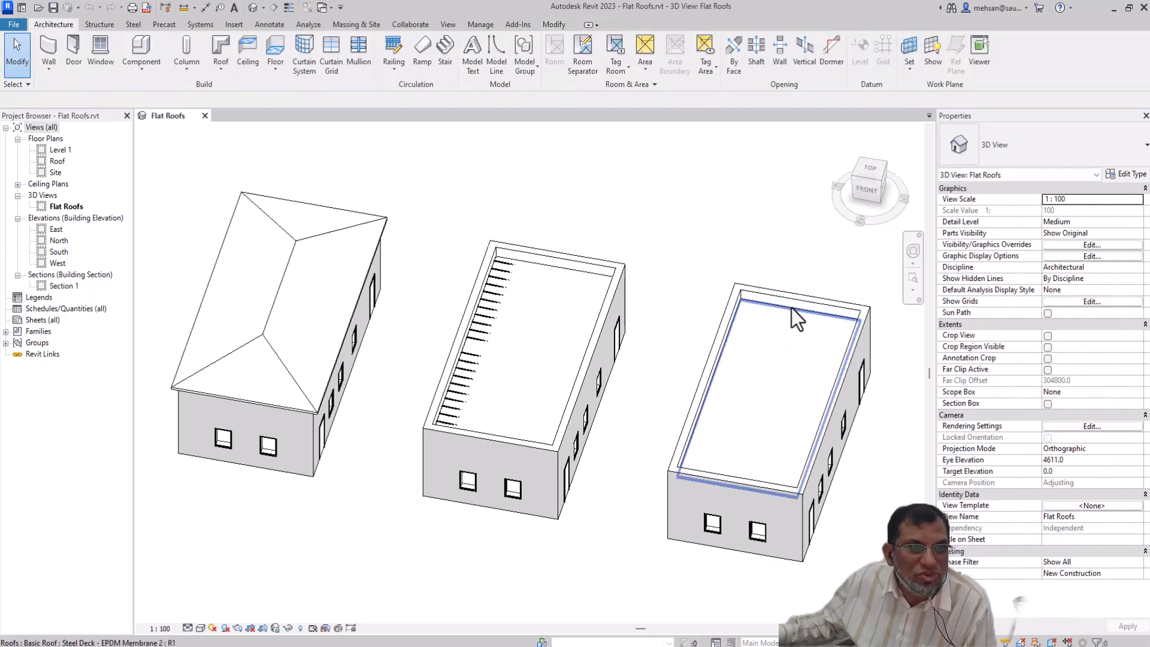
pyautogui.click(792, 308)
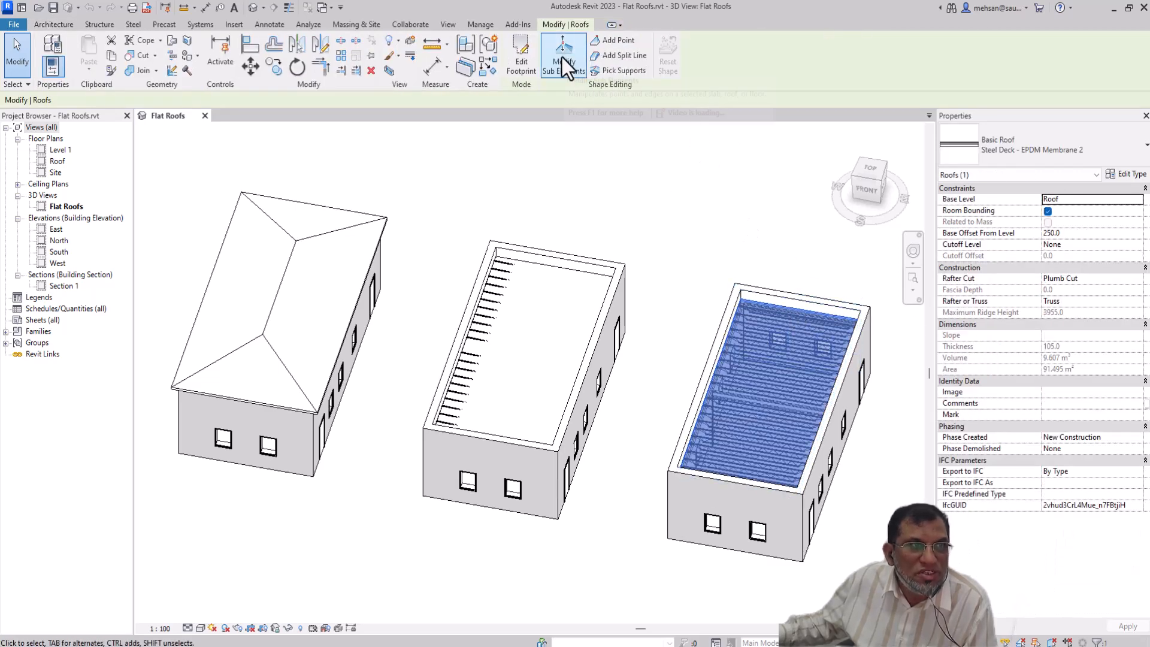
pyautogui.press('Escape')
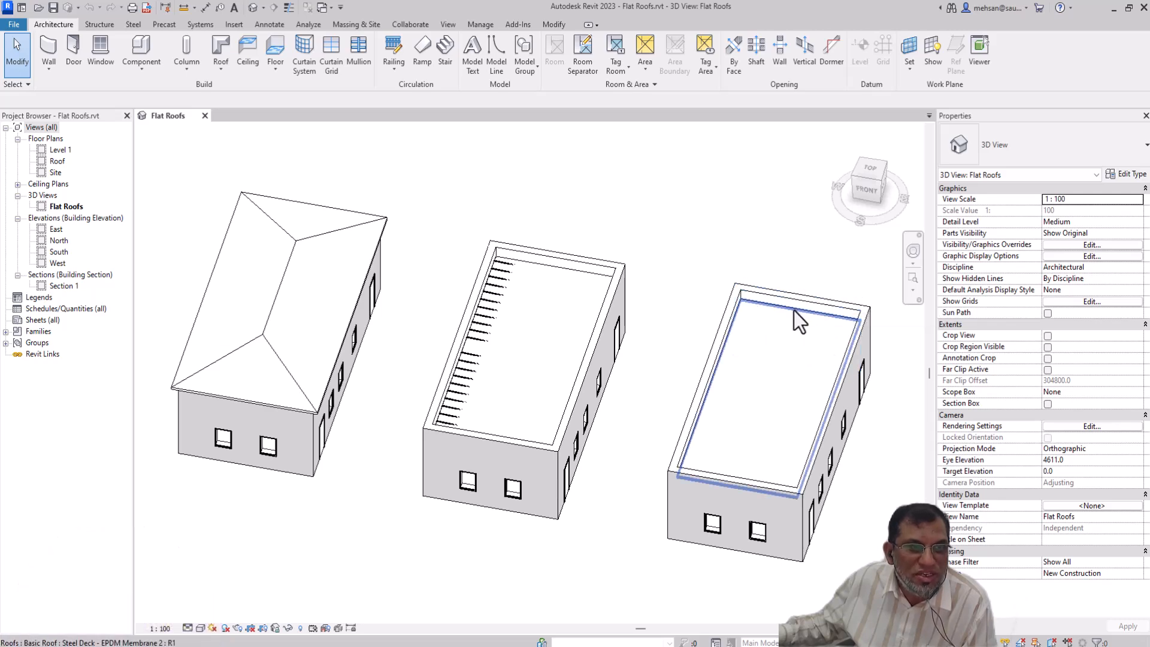
# - Add two shape points inside the third building's flat roof, one near the back and one near the middle, at relative elevation 0
pyautogui.click(795, 310)
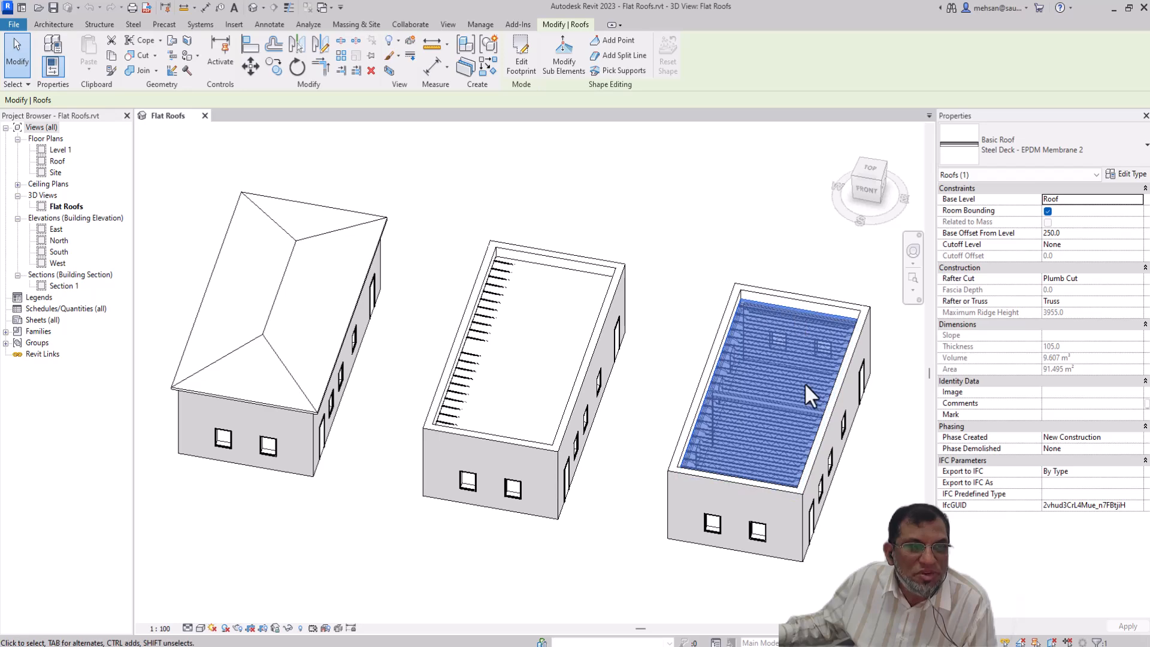
pyautogui.click(613, 43)
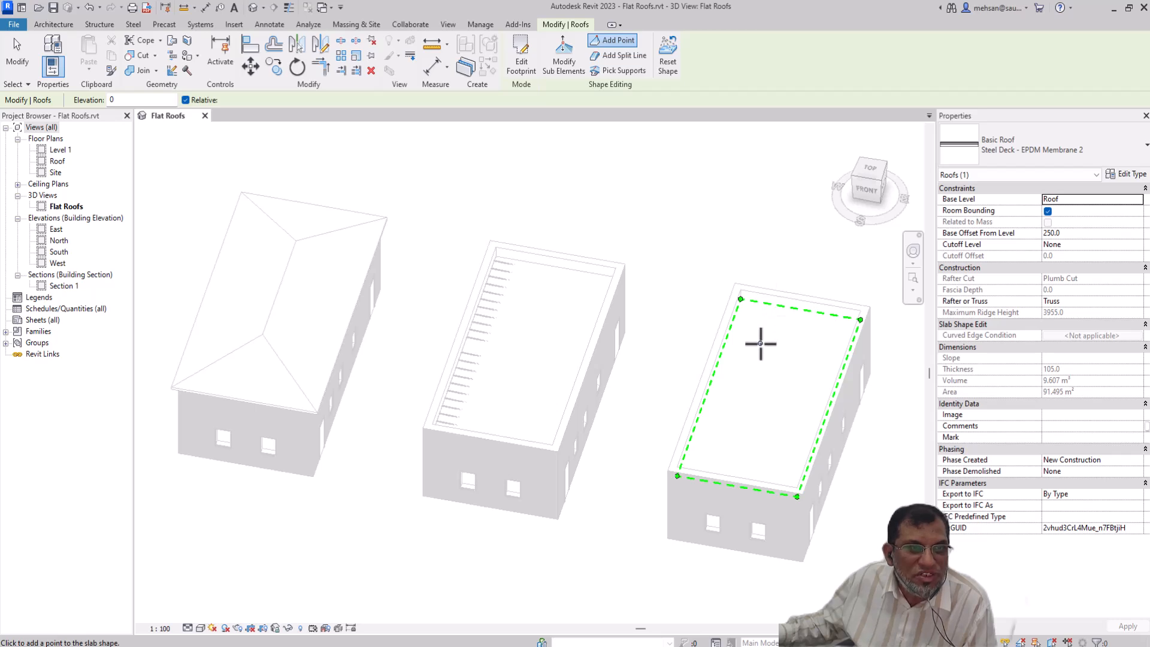
pyautogui.click(763, 343)
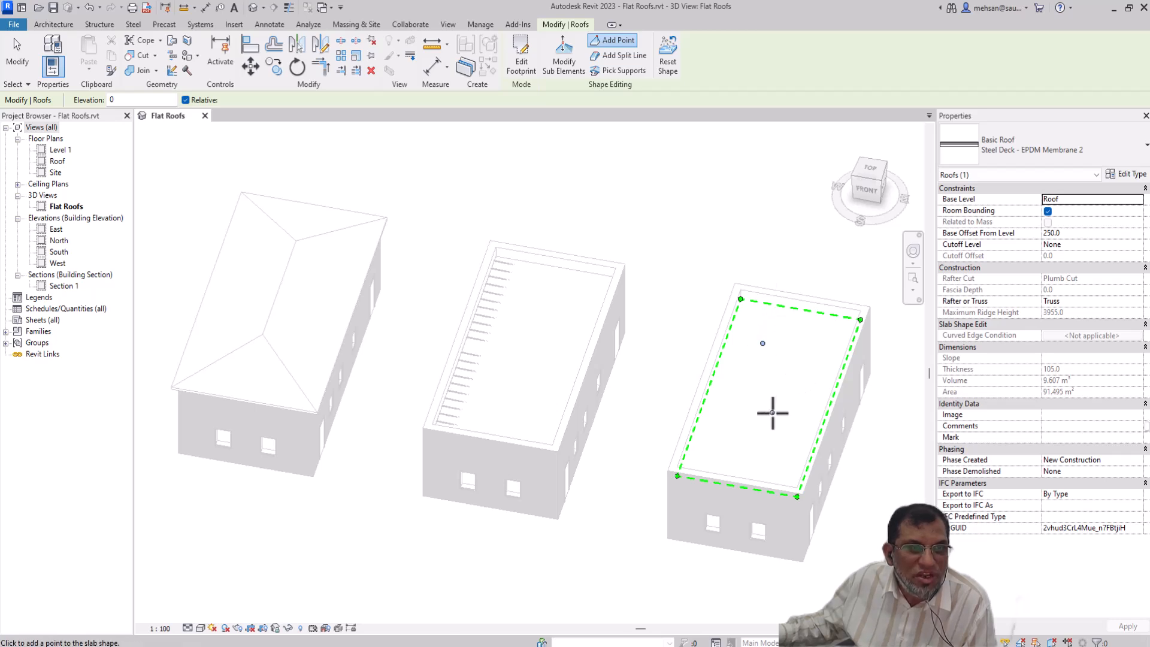
pyautogui.click(774, 414)
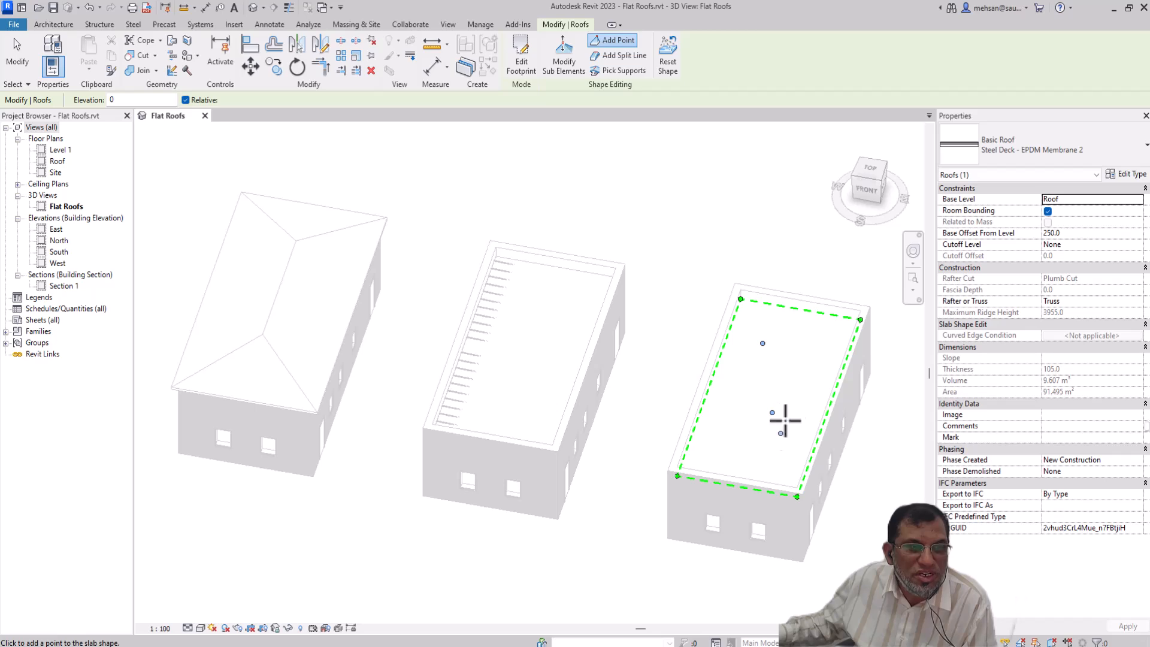
pyautogui.press('Escape')
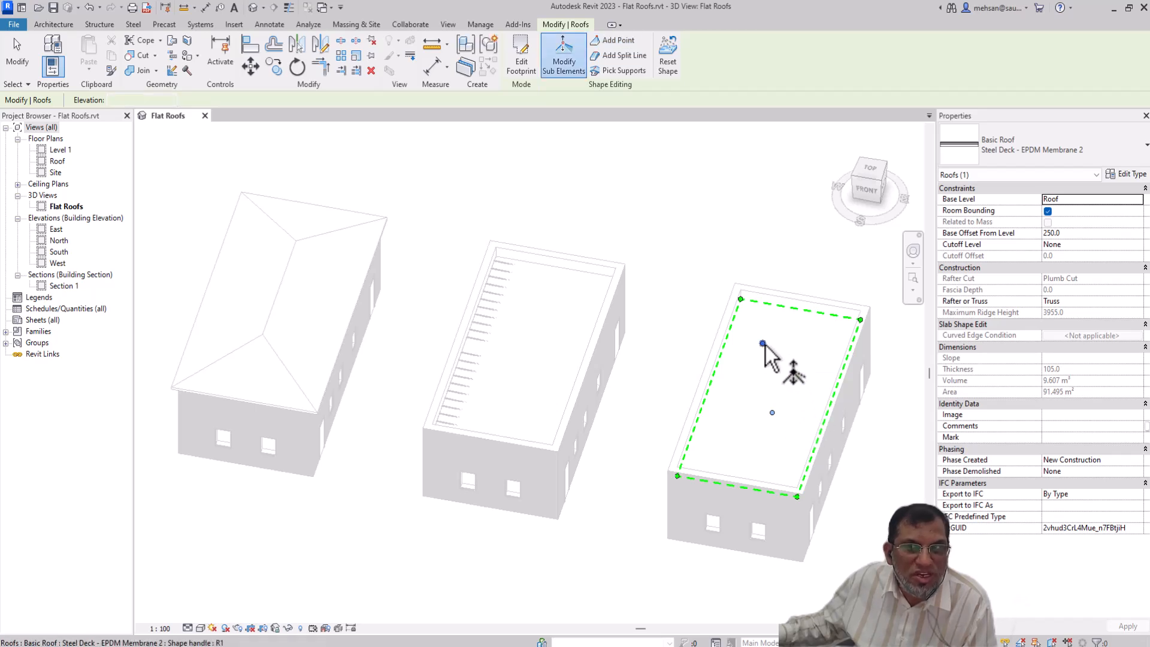
# - Set the elevation of the third roof's rear interior point to 200 and finish the shape editing
pyautogui.click(763, 344)
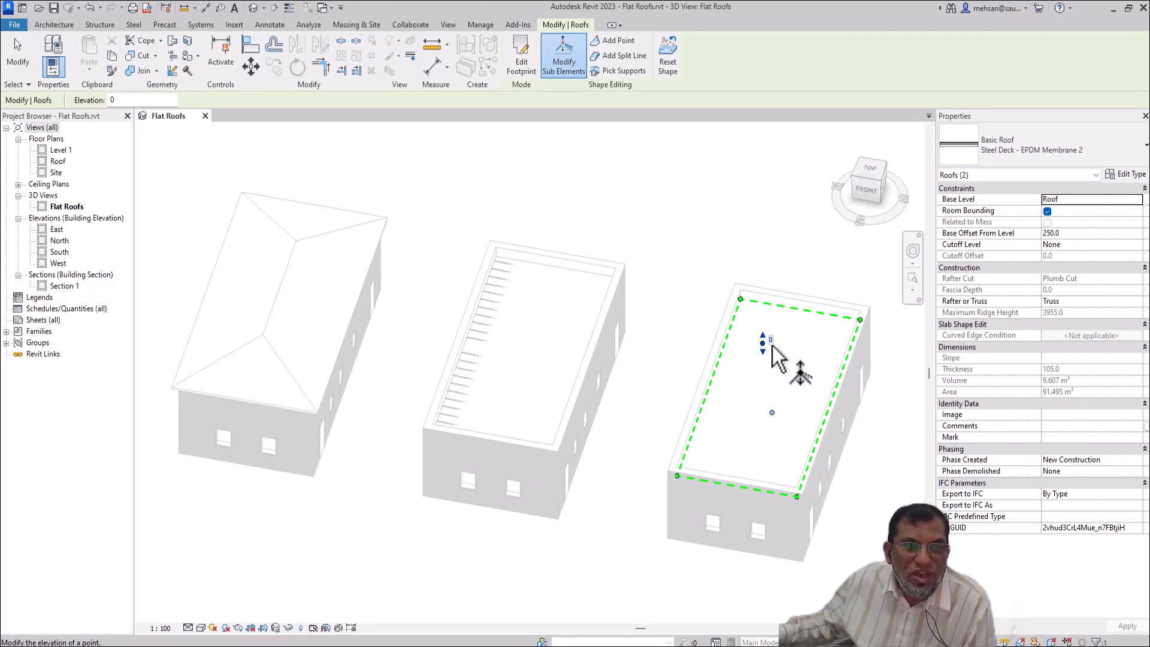
pyautogui.scroll(2, 775, 346)
pyautogui.scroll(4, 771, 344)
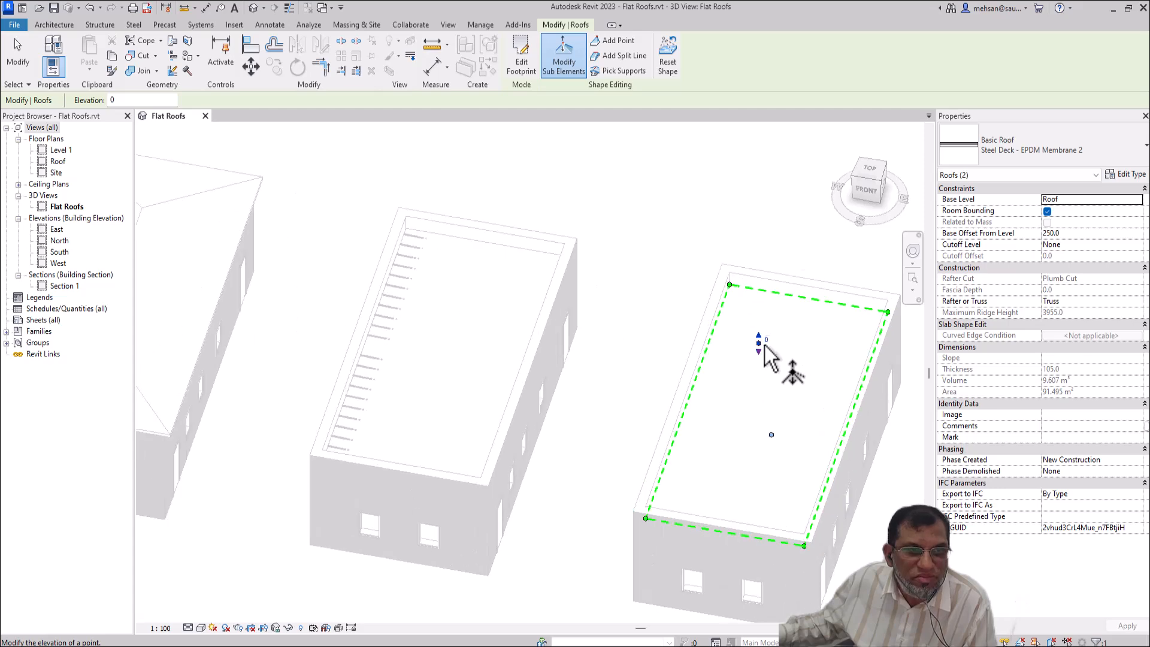
pyautogui.scroll(-4, 776, 353)
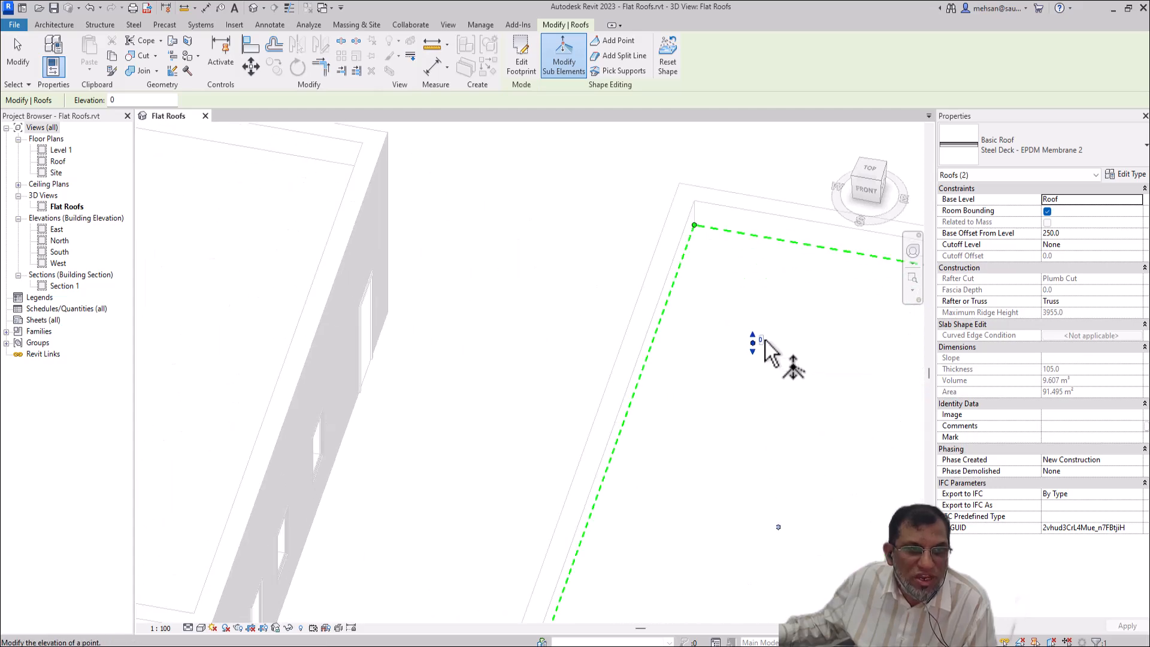
pyautogui.click(757, 336)
pyautogui.write('200')
pyautogui.press('Return')
pyautogui.press('Escape')
pyautogui.press('Escape')
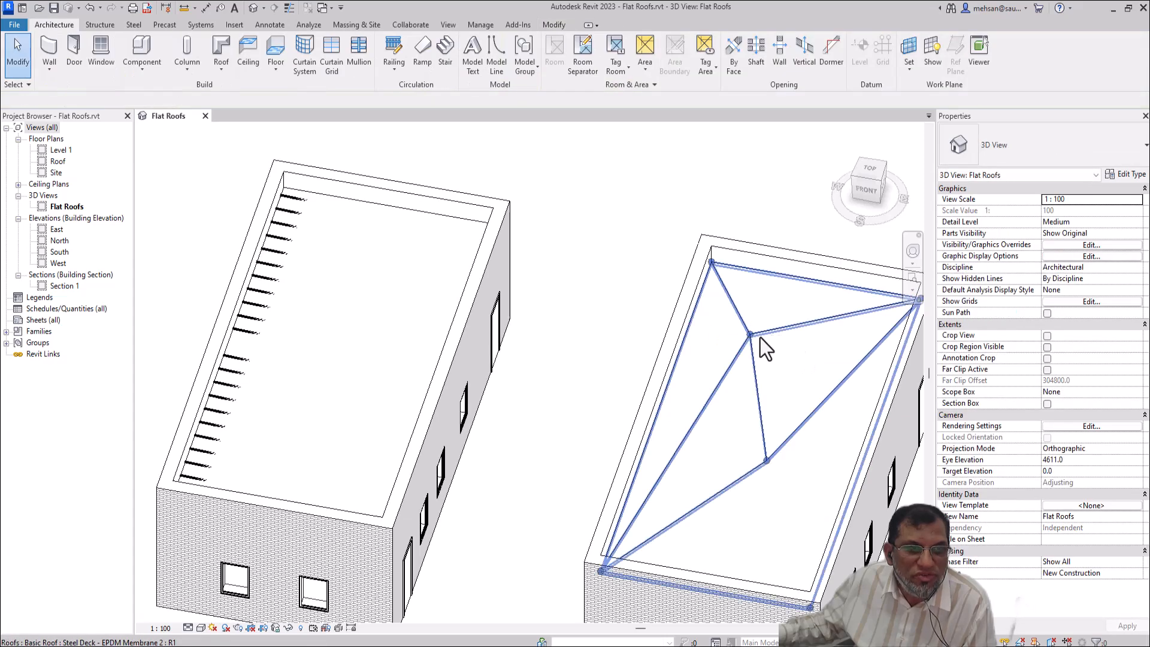
# - Modify the third roof's sub-elements so the interior point nearer the front has an elevation of -100
pyautogui.click(750, 337)
pyautogui.press('Escape')
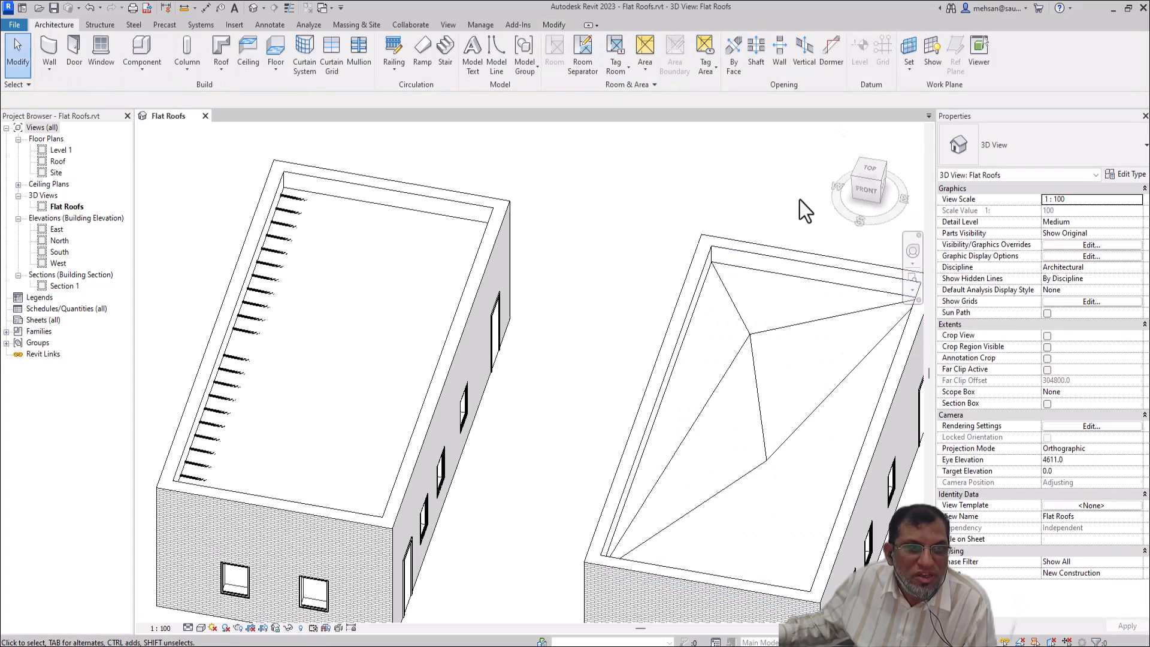
pyautogui.click(767, 336)
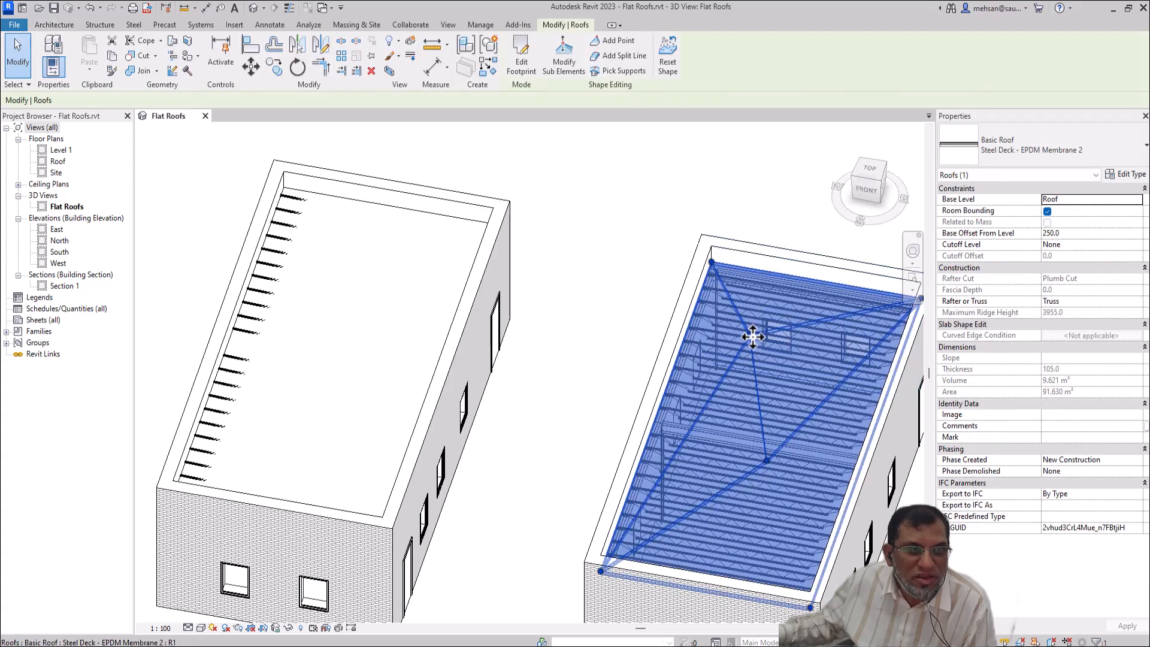
pyautogui.click(563, 57)
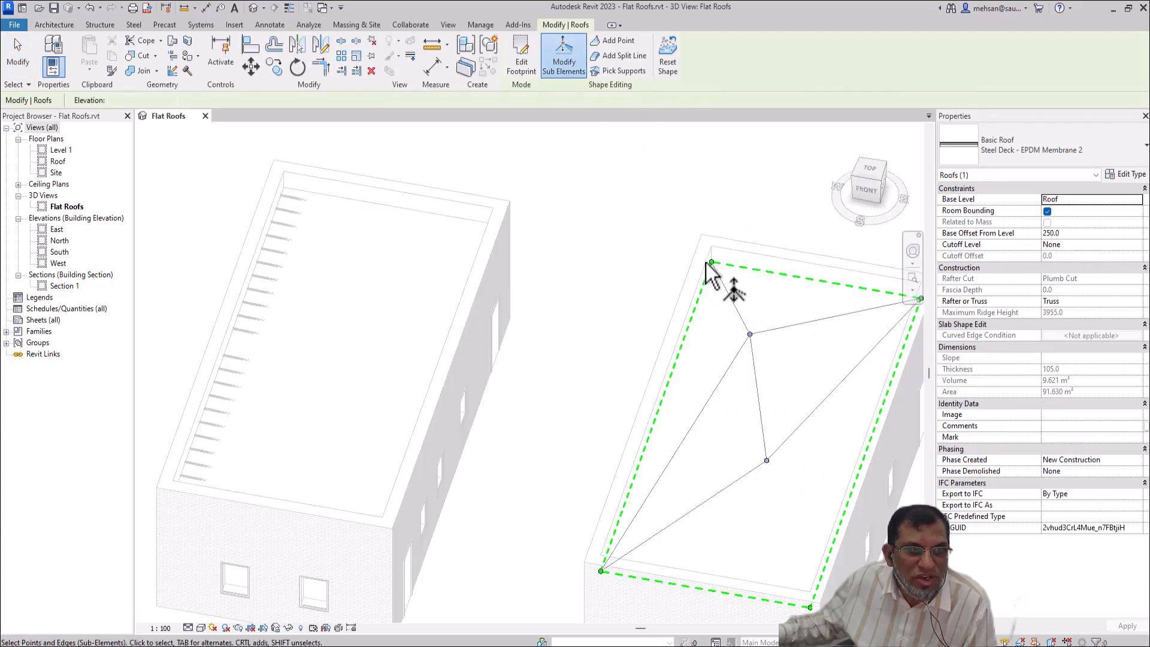
pyautogui.click(751, 334)
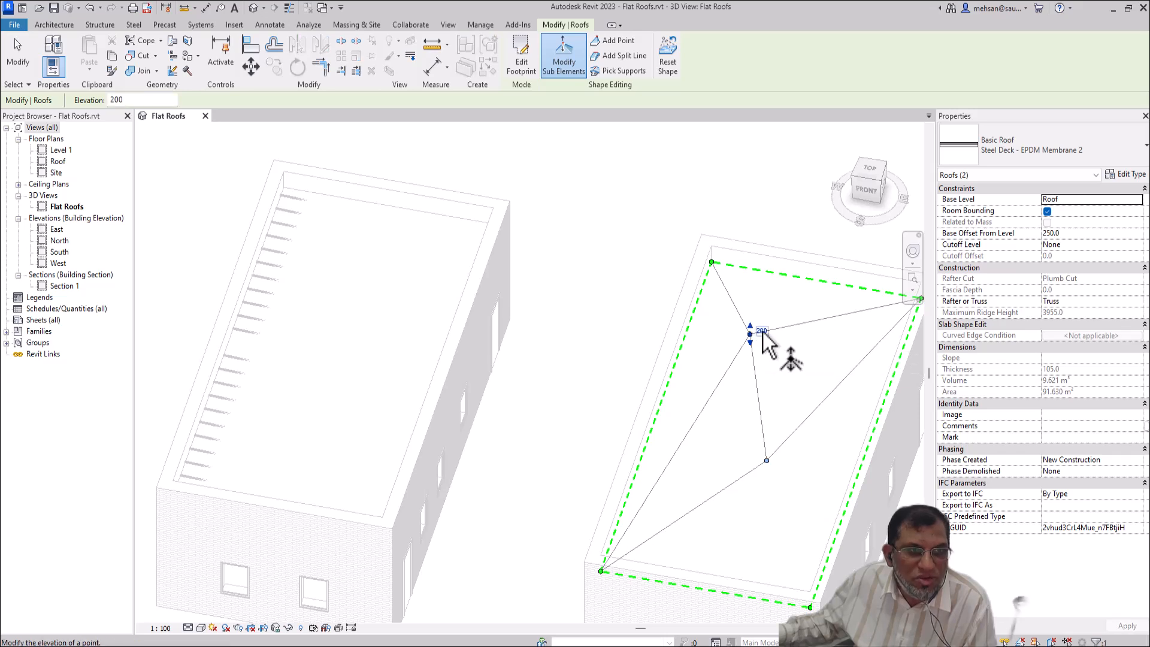
pyautogui.click(762, 331)
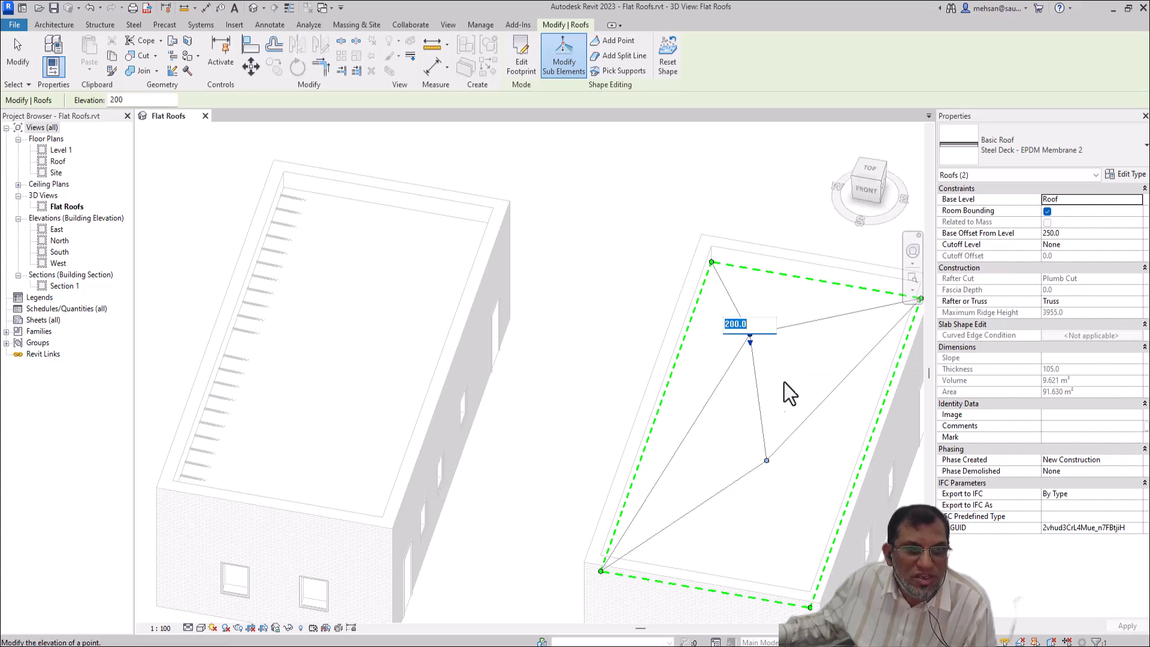
pyautogui.click(767, 462)
pyautogui.click(775, 459)
pyautogui.write('-1')
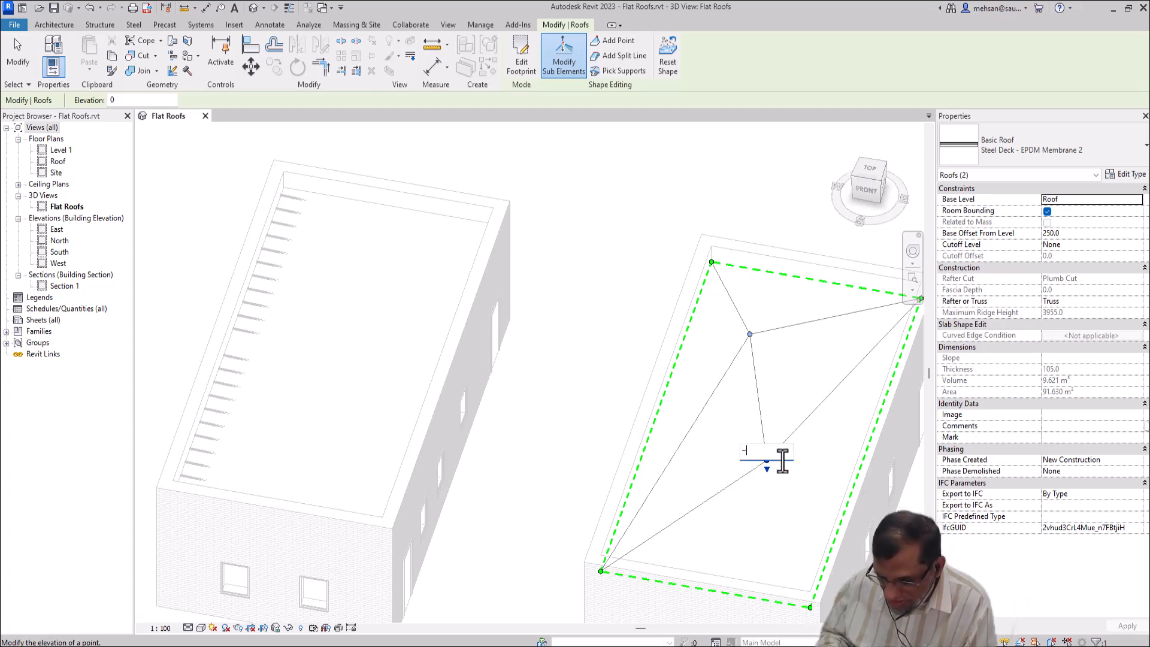
pyautogui.press('Return')
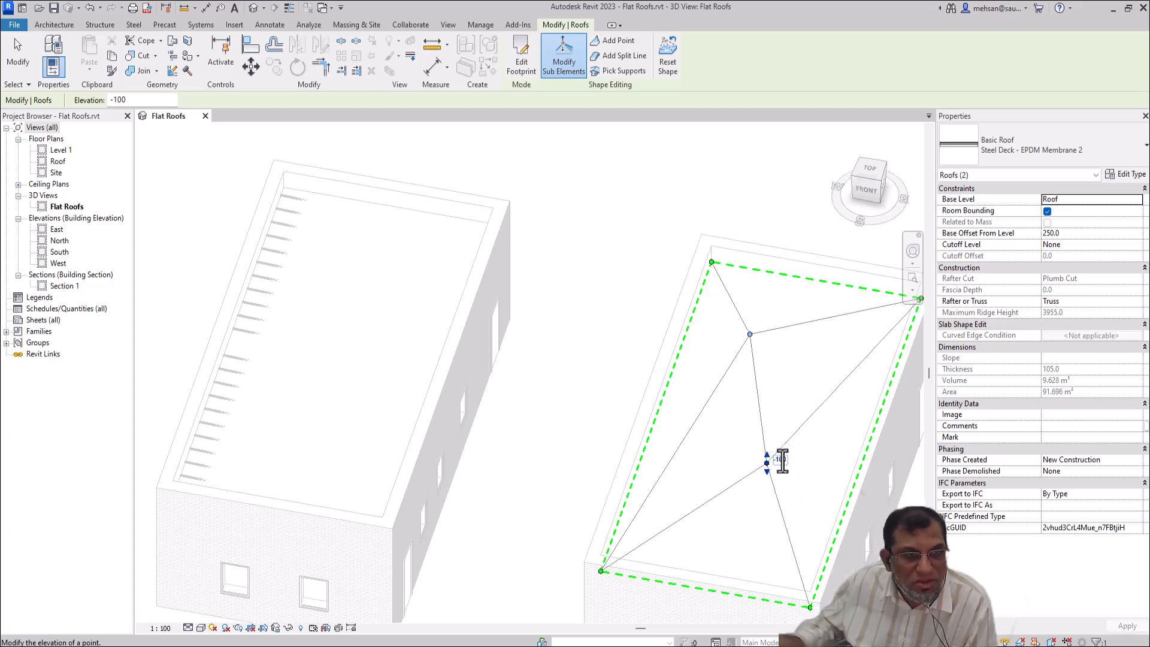
pyautogui.scroll(-1, 788, 470)
pyautogui.press('Escape')
pyautogui.press('Escape')
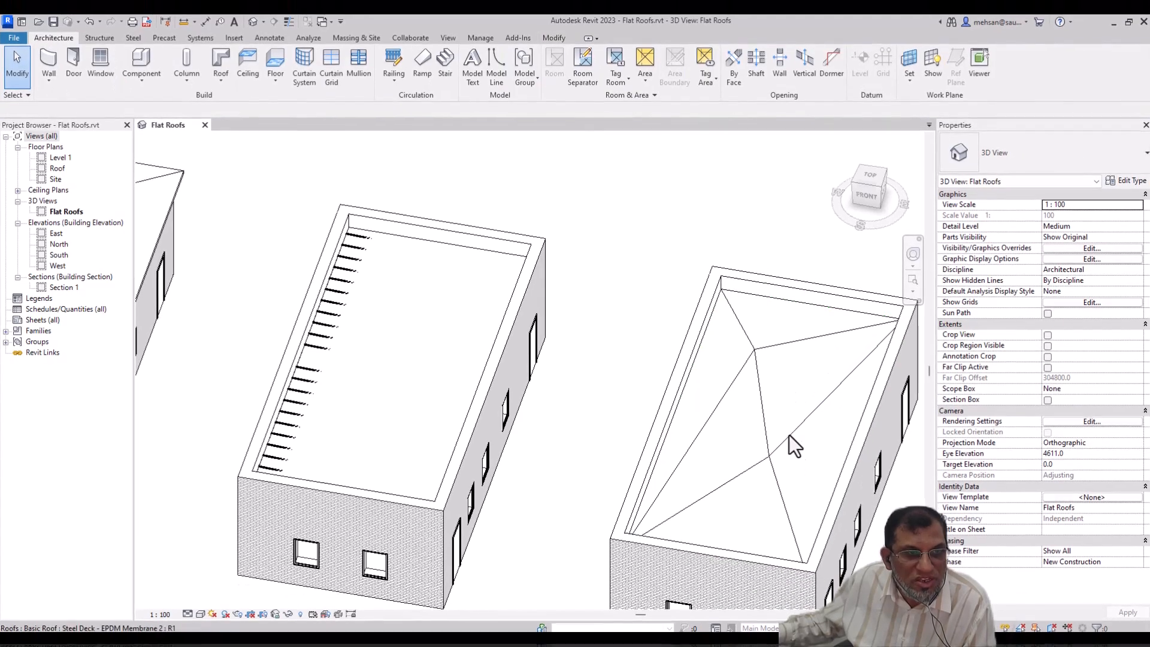
# - Display the 3D view in the Shaded visual style with Fine detail level
pyautogui.click(201, 613)
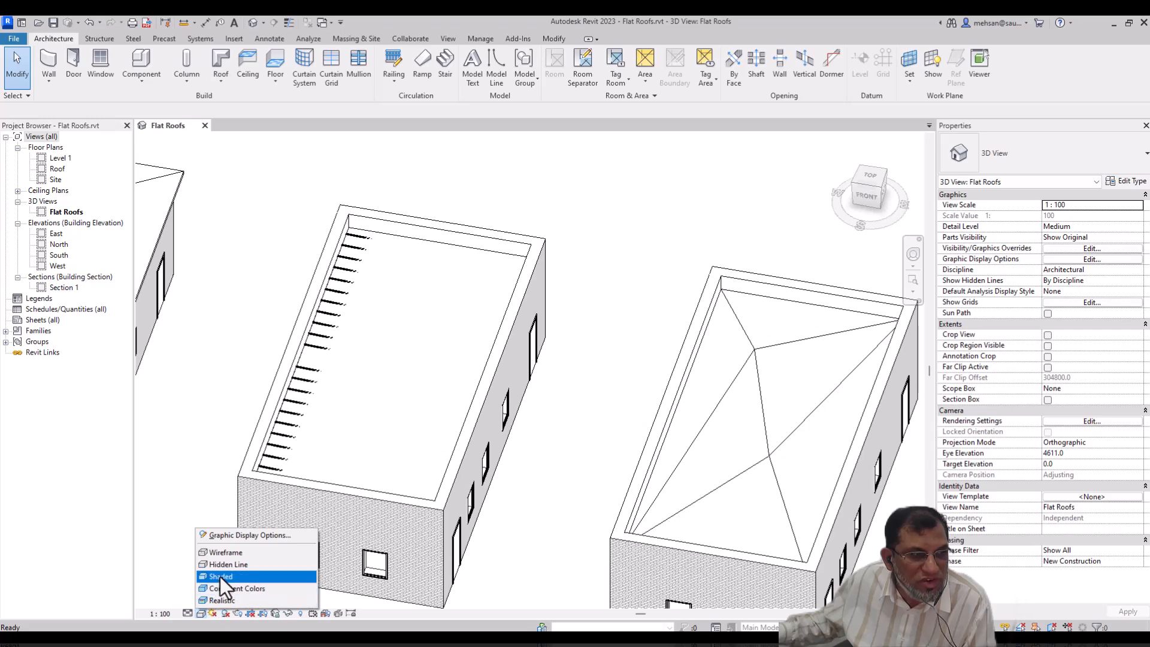
pyautogui.click(221, 576)
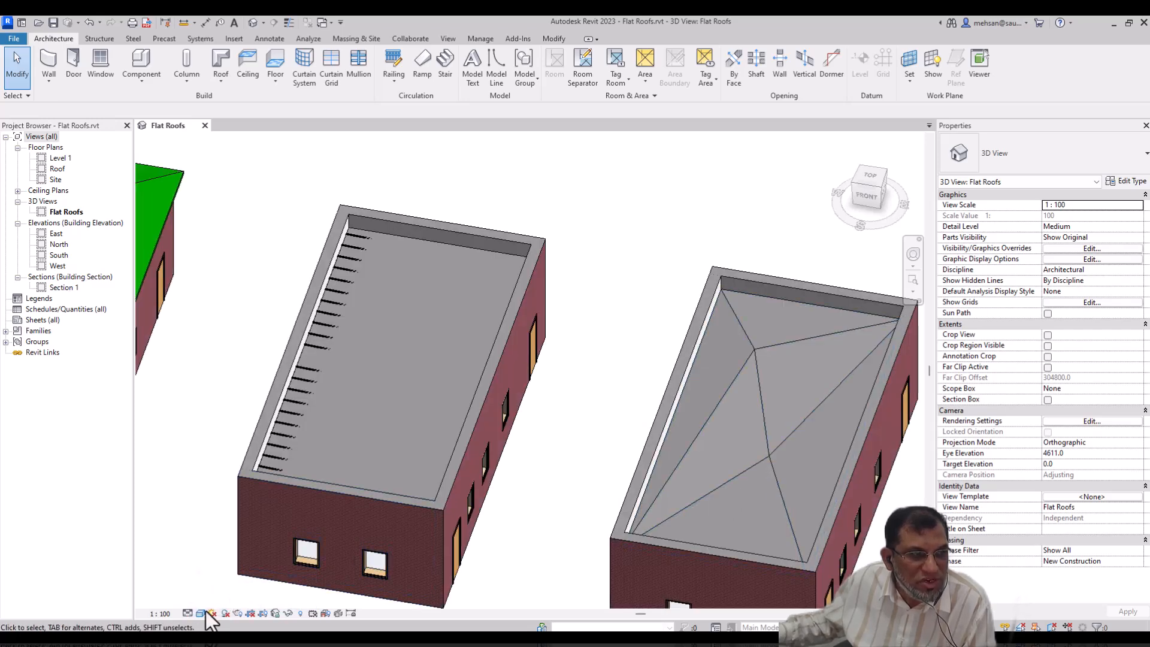
pyautogui.click(187, 613)
pyautogui.click(196, 599)
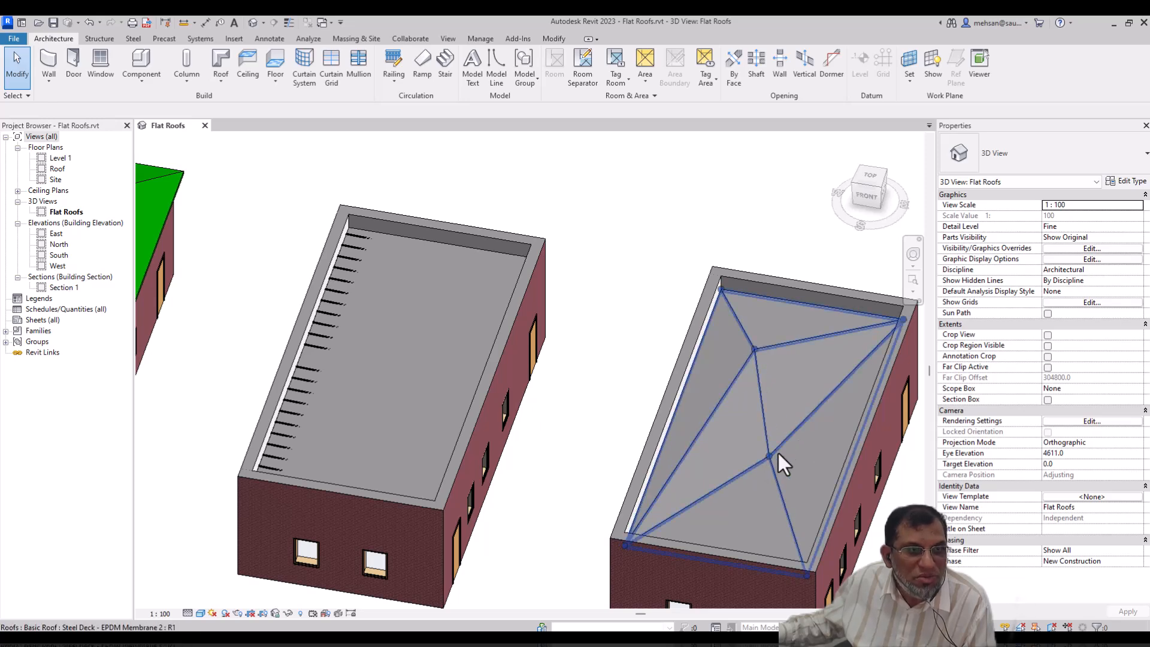
# - Open the Section 1 view and examine the roof profiles and supporting trusses of the buildings
pyautogui.doubleClick(62, 288)
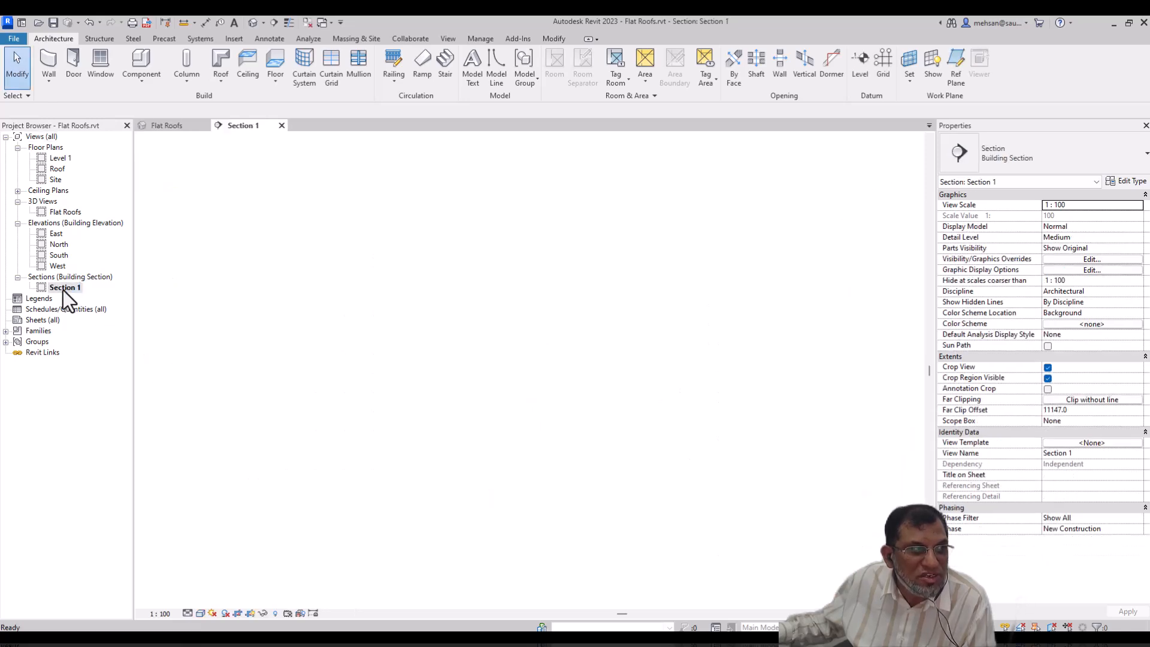
pyautogui.scroll(5, 613, 371)
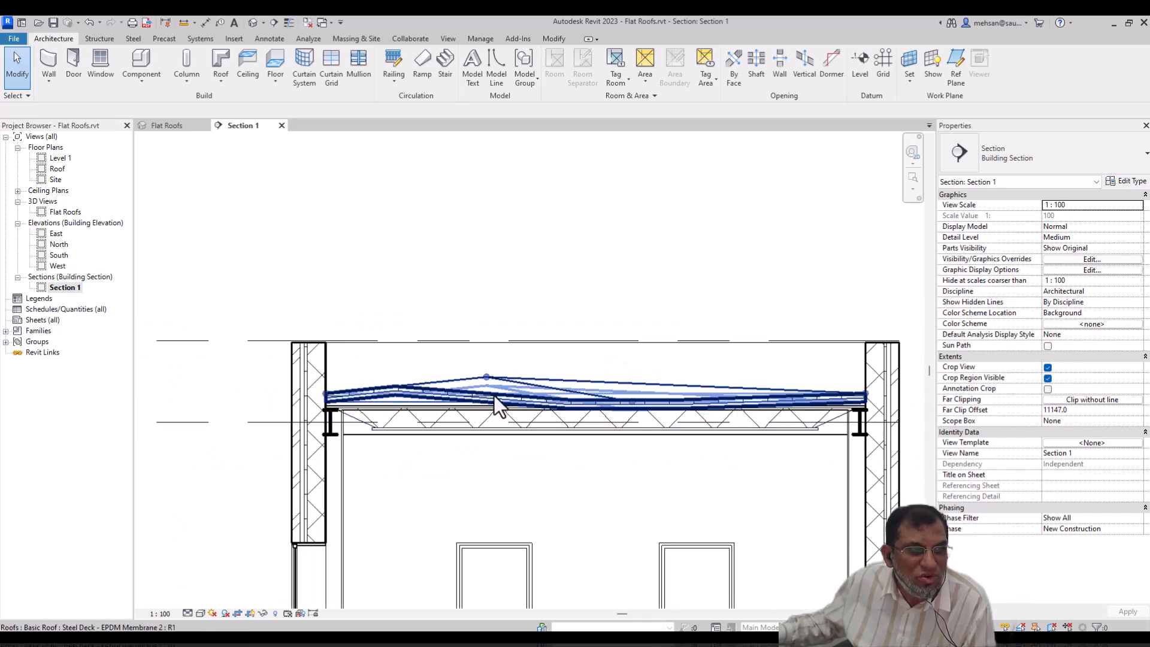
pyautogui.scroll(-5, 738, 377)
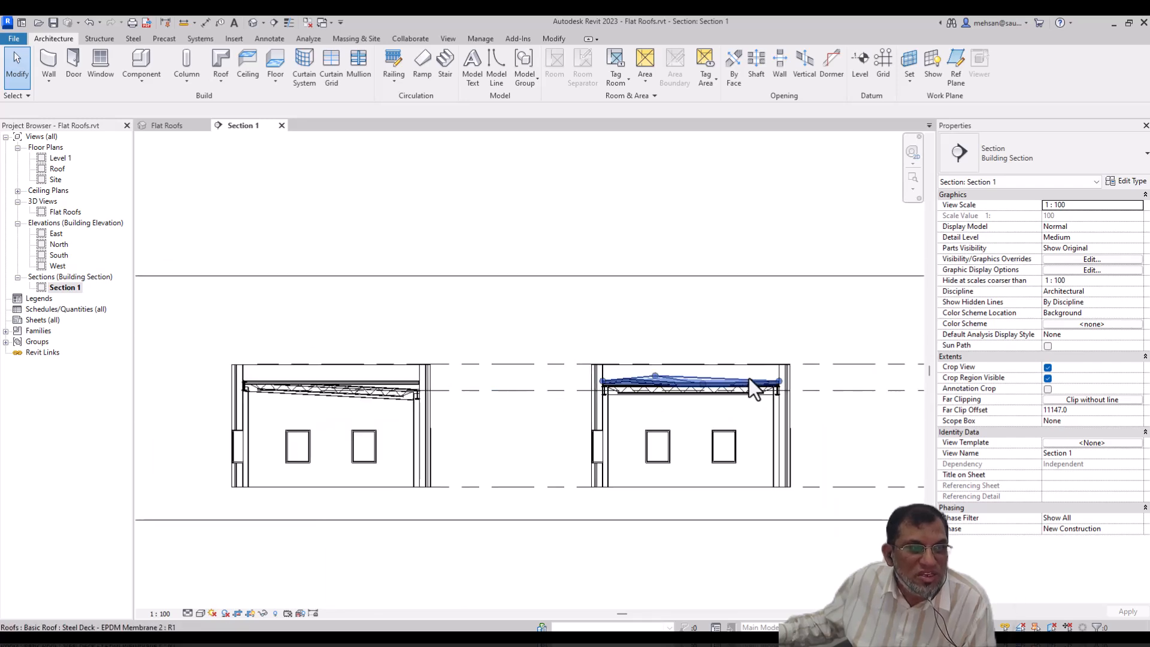
pyautogui.scroll(3, 327, 410)
pyautogui.scroll(2, 355, 400)
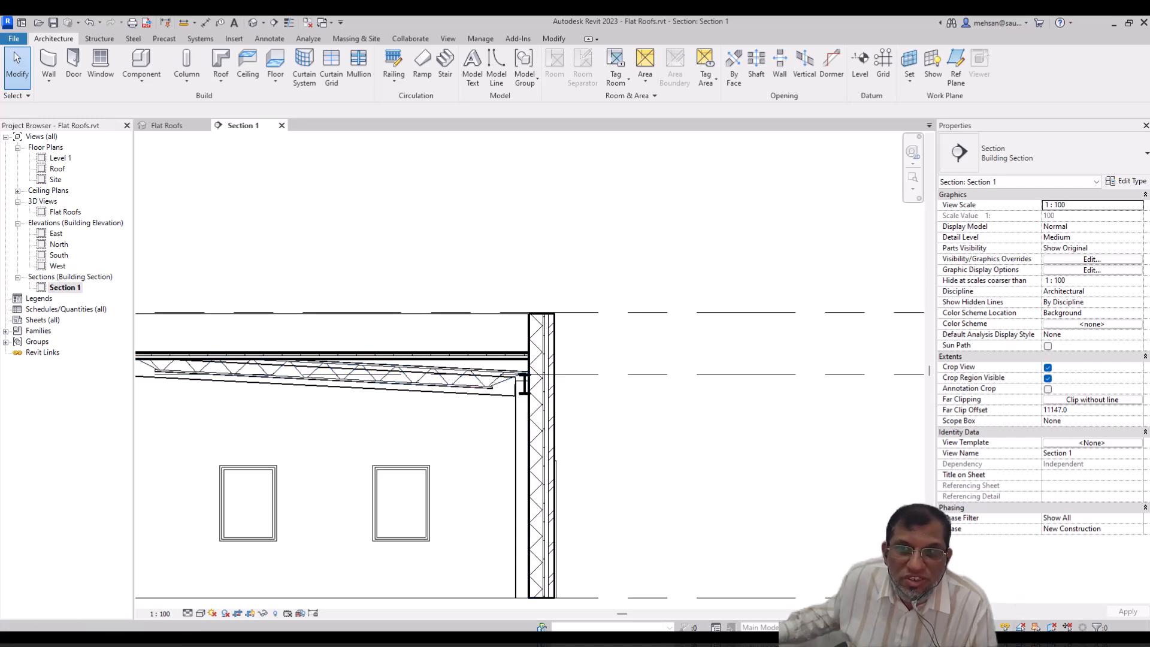
pyautogui.scroll(-5, 599, 332)
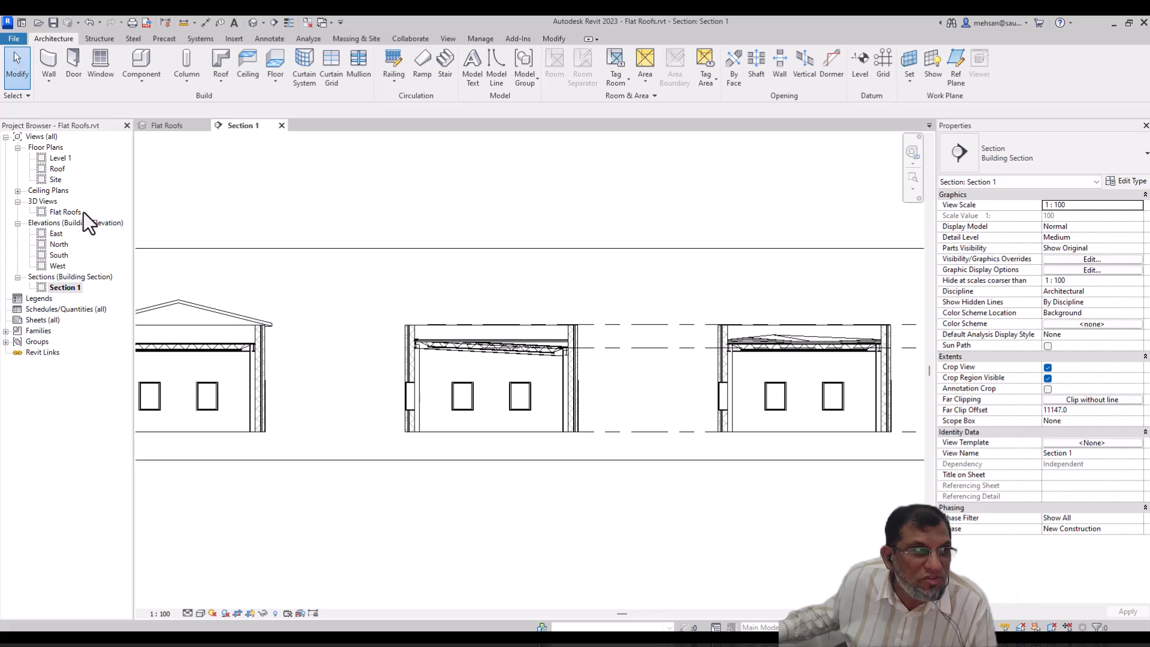
# - Check where the Section 1 line cuts the buildings in the Level 1 plan, and return to the Flat Roofs 3D view
pyautogui.doubleClick(60, 159)
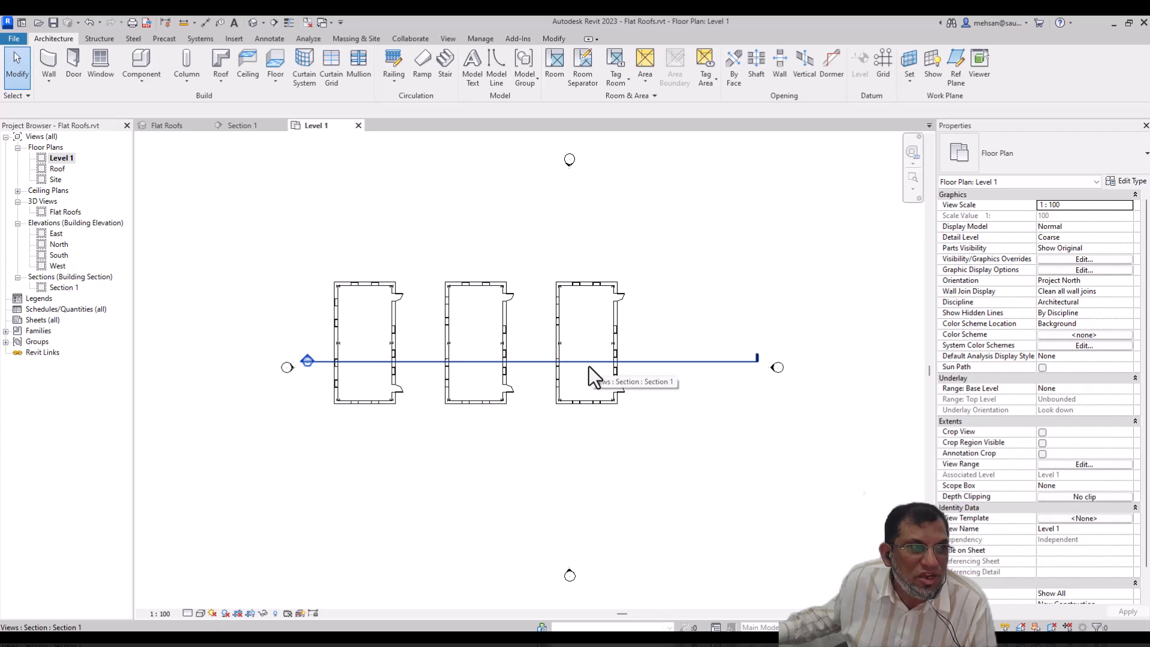
pyautogui.click(244, 127)
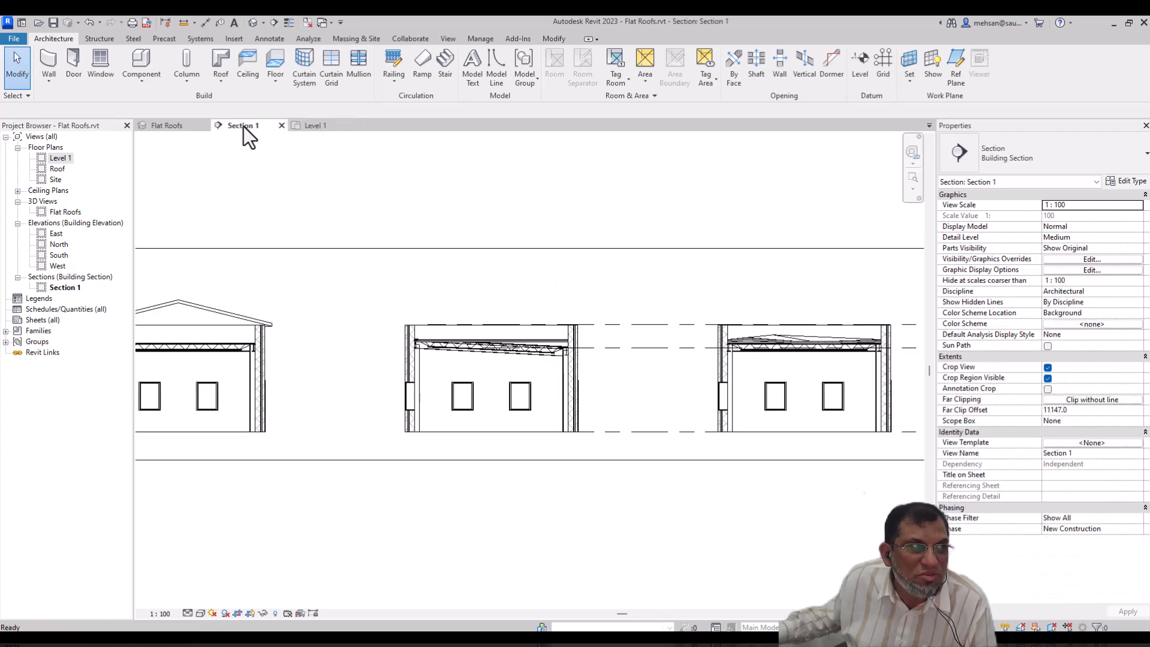
pyautogui.click(174, 126)
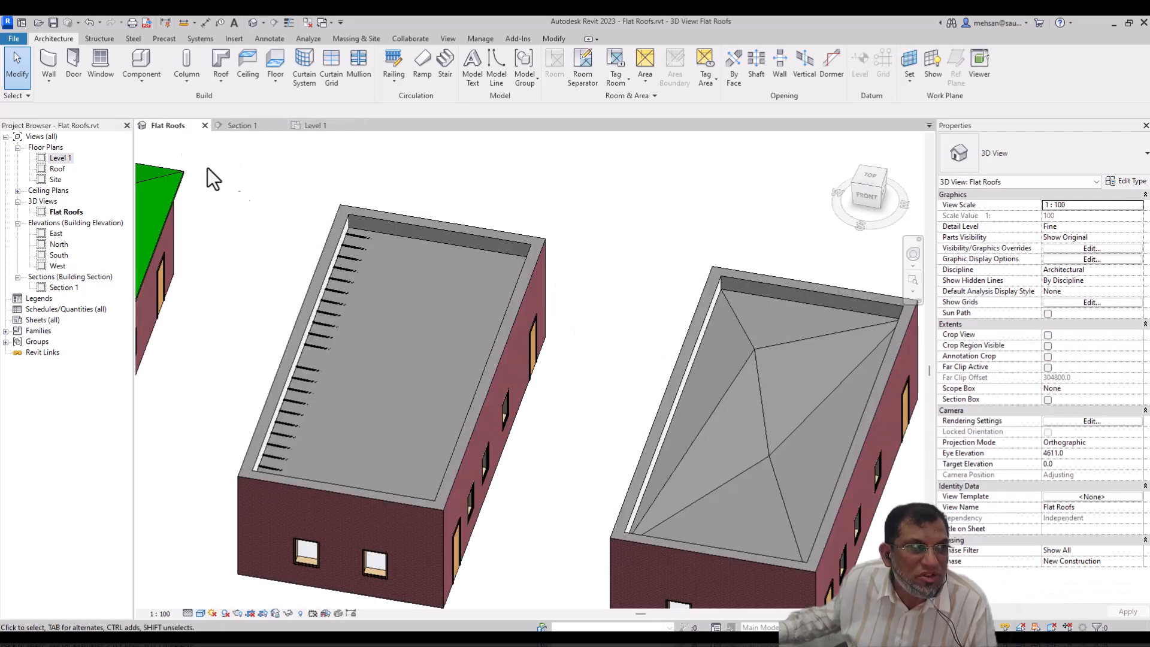
# - Select the flat roof above the sloping trusses, examine its profile in the Section 1 view, and return to the Flat Roofs 3D view
pyautogui.click(513, 258)
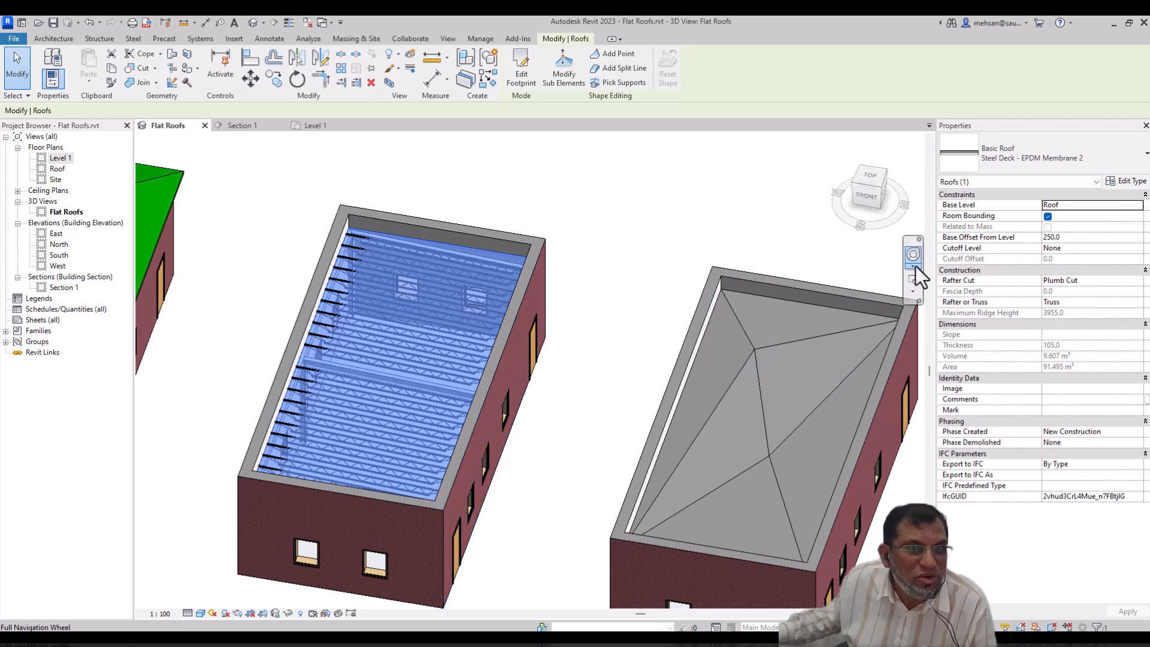
pyautogui.doubleClick(57, 288)
pyautogui.scroll(4, 554, 360)
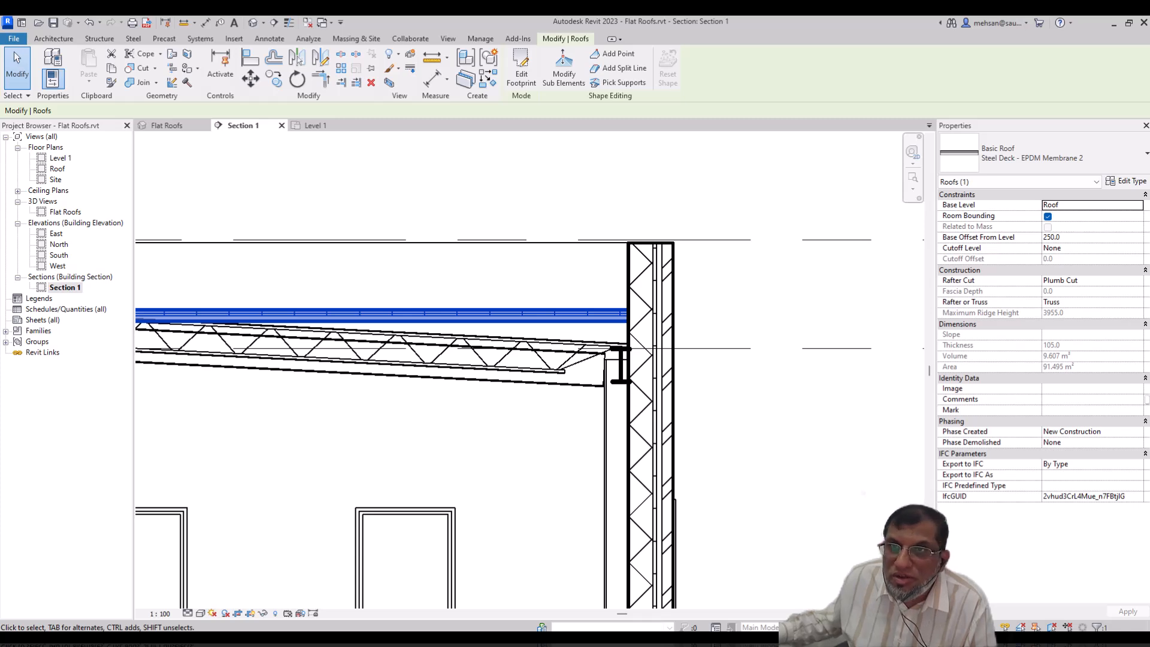
pyautogui.scroll(-3, 557, 332)
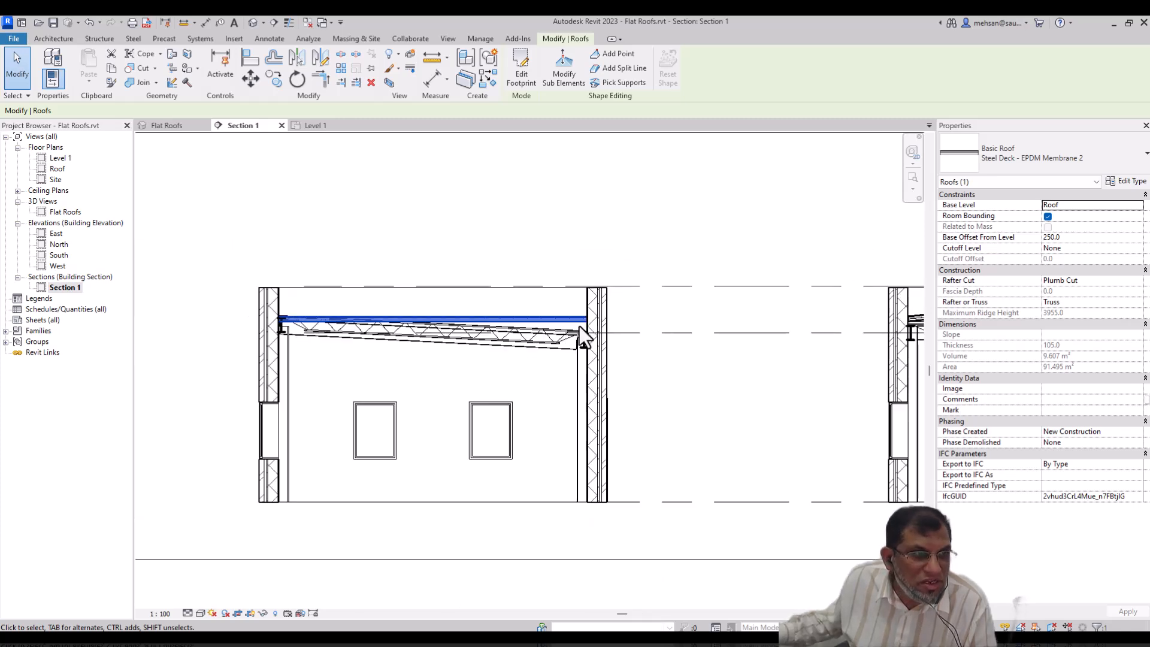
pyautogui.scroll(-3, 581, 337)
pyautogui.click(168, 128)
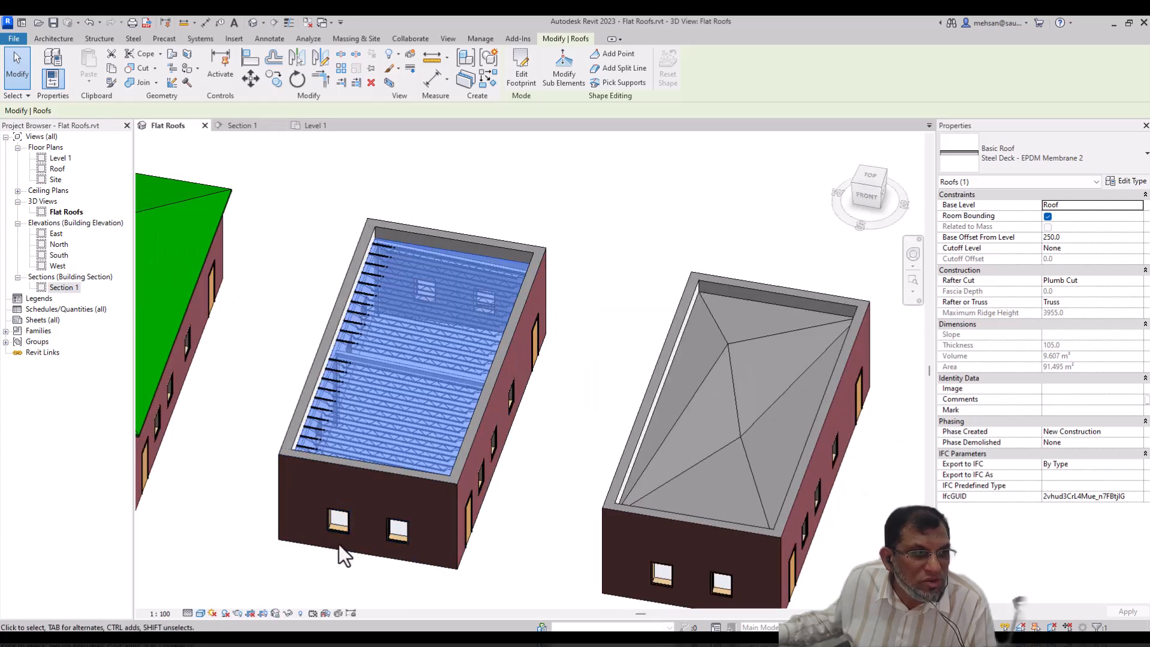
# - Hide the front wall of the building with the sloping trusses in the 3D view
pyautogui.scroll(2, 354, 543)
pyautogui.click(431, 448)
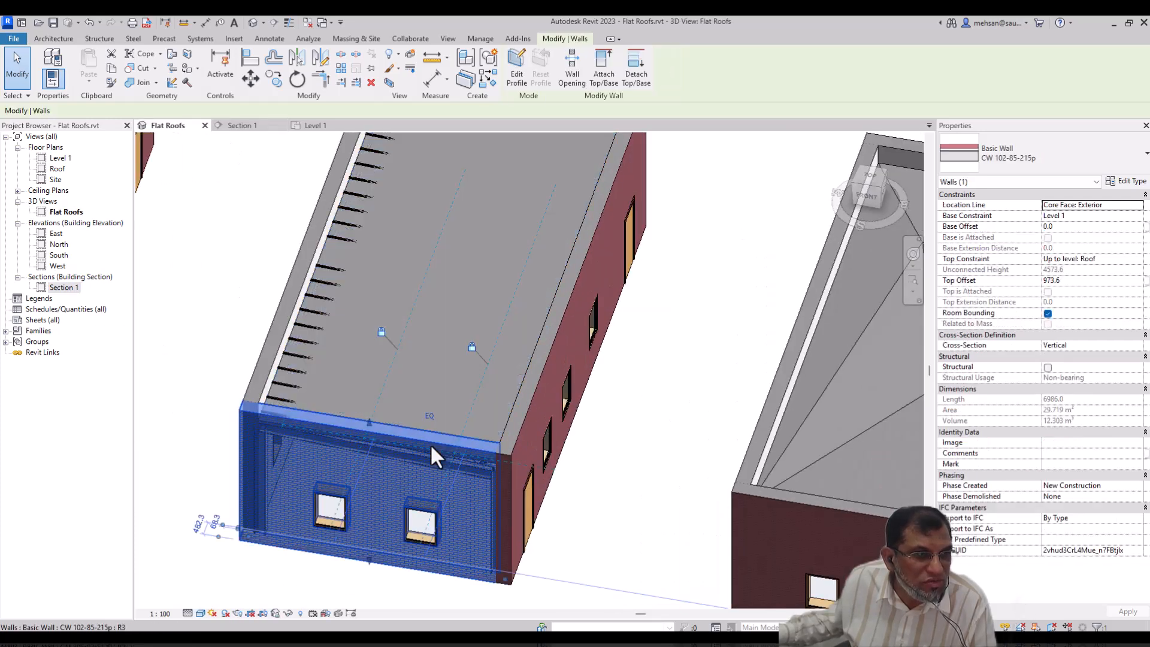
pyautogui.rightClick(431, 448)
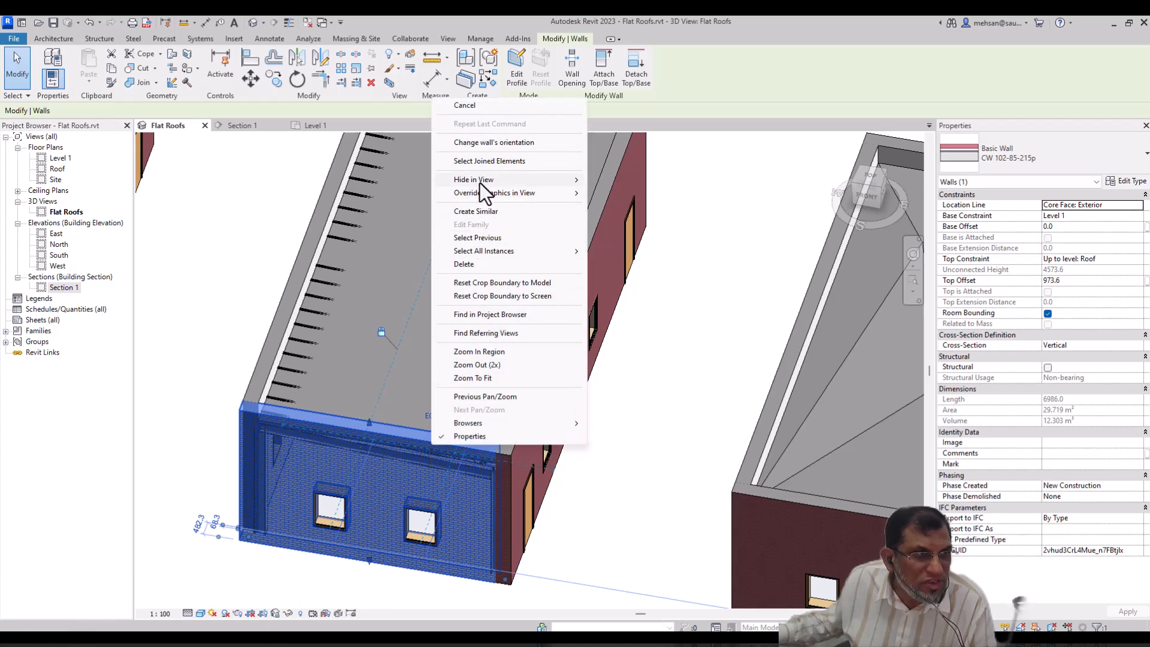
pyautogui.moveTo(480, 180)
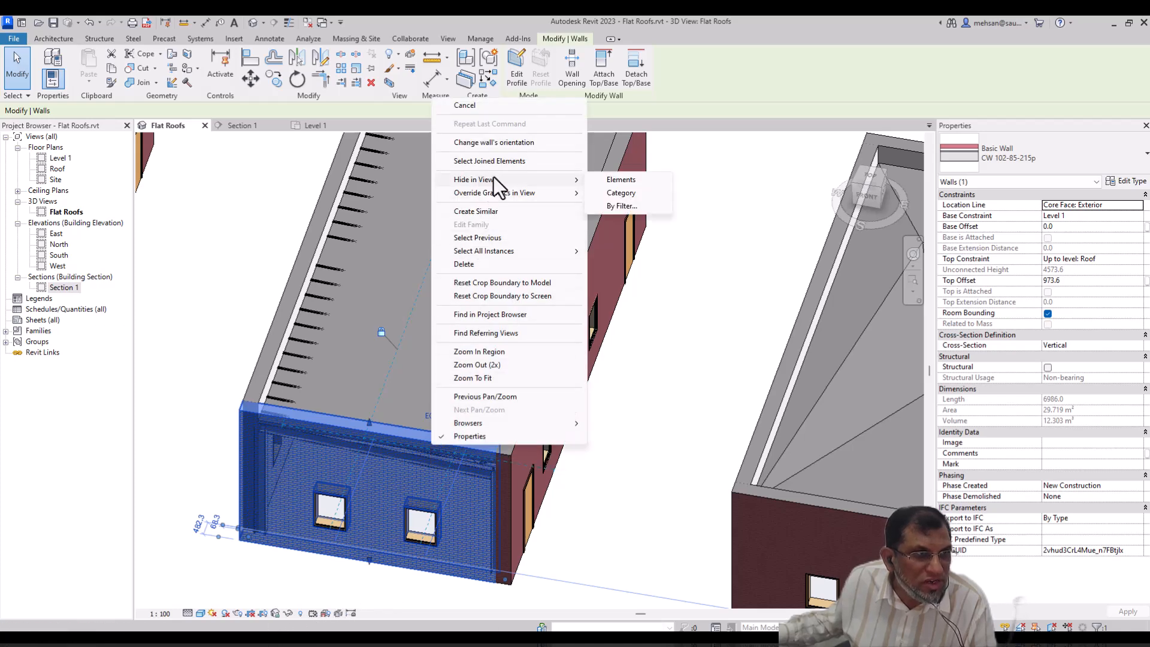
pyautogui.click(620, 179)
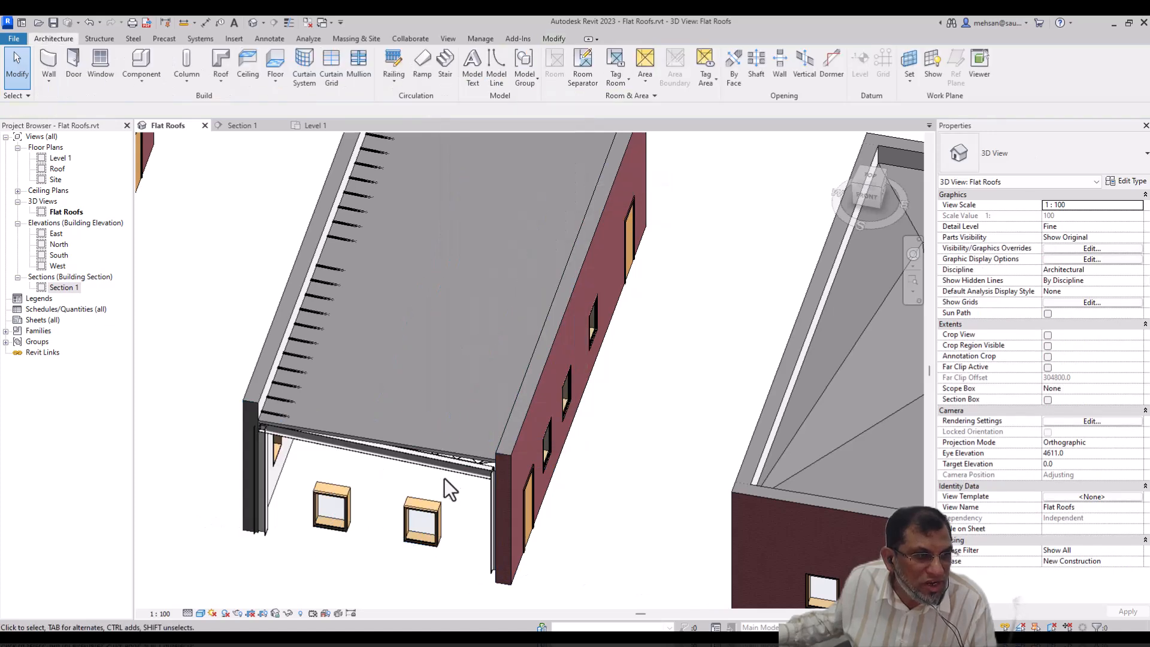
# - Use Pick Supports on the flat roof to define the front truss as a support, and dismiss the resulting warning
pyautogui.scroll(3, 473, 480)
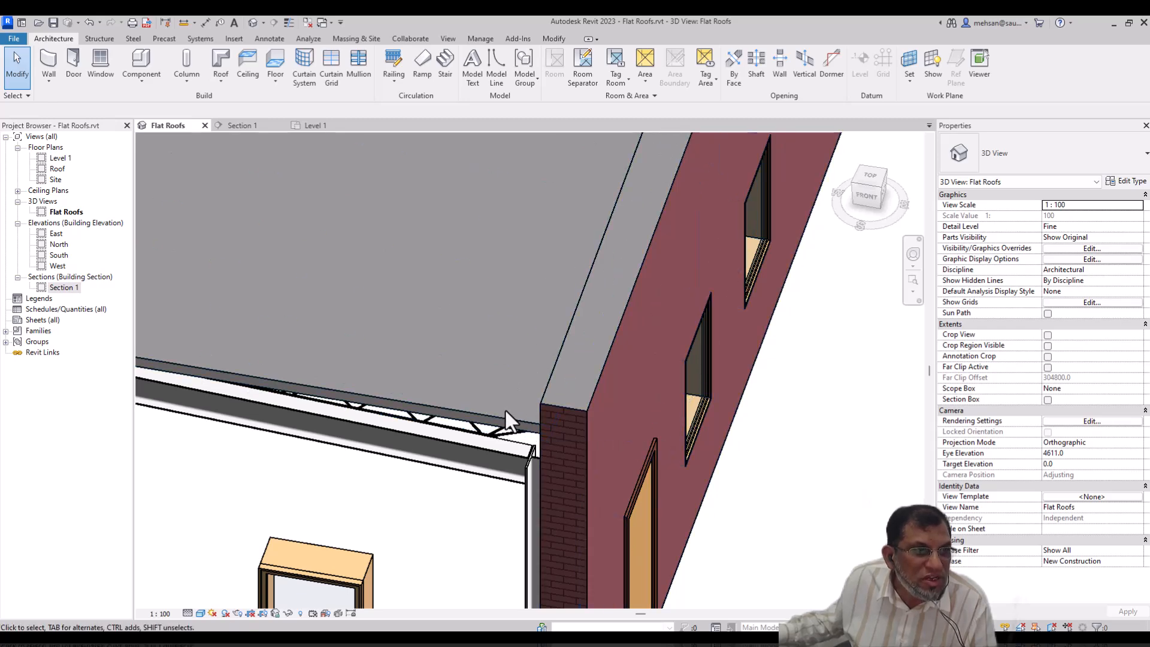
pyautogui.click(502, 416)
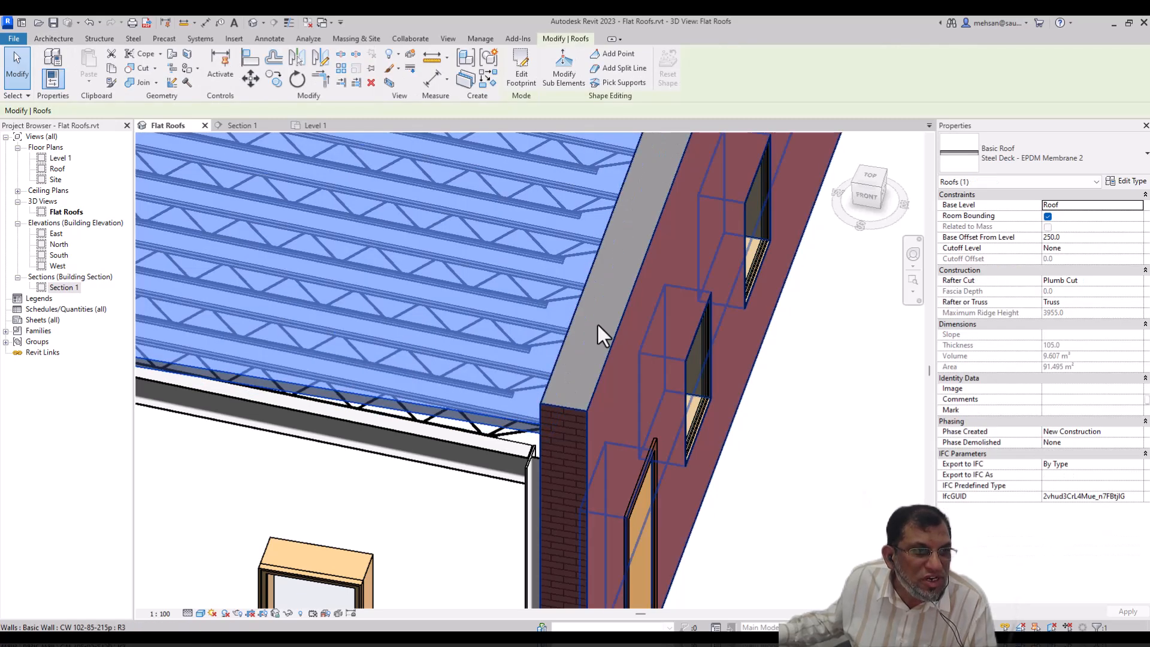
pyautogui.click(621, 85)
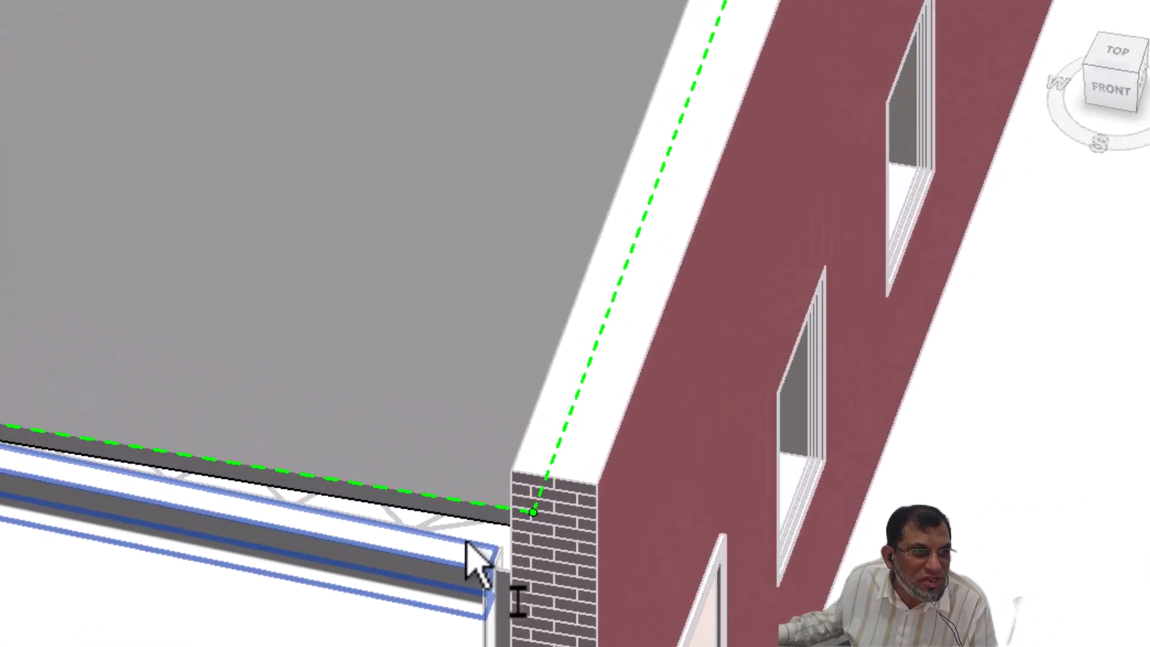
pyautogui.click(436, 527)
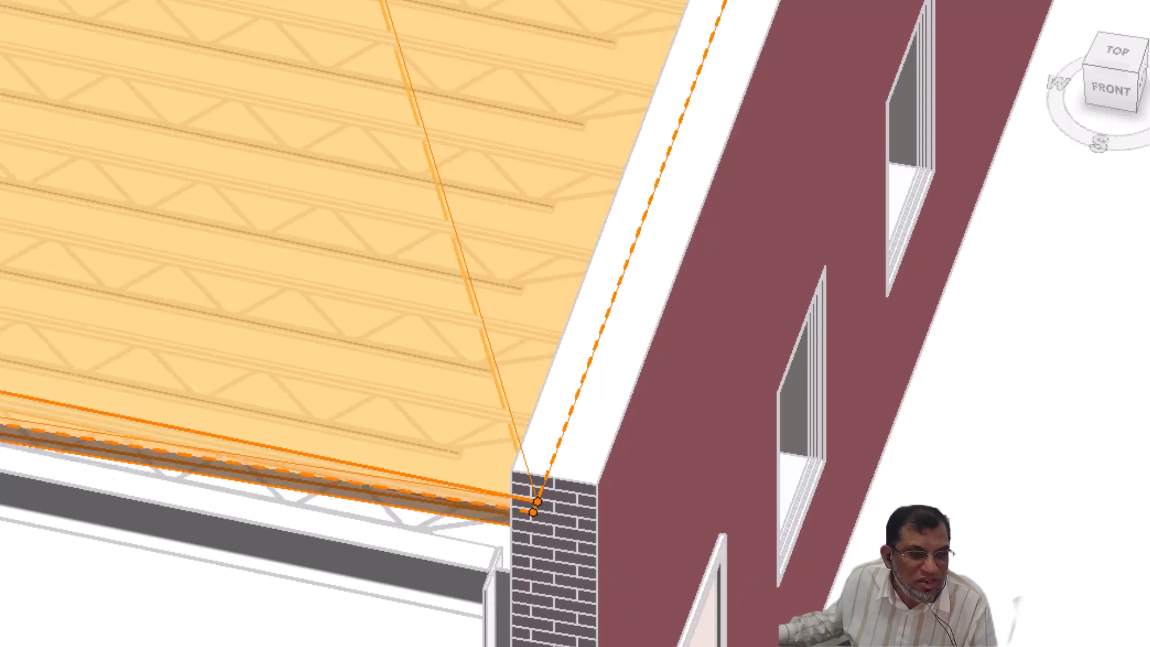
pyautogui.moveTo(827, 360); pyautogui.dragTo(719, 334)
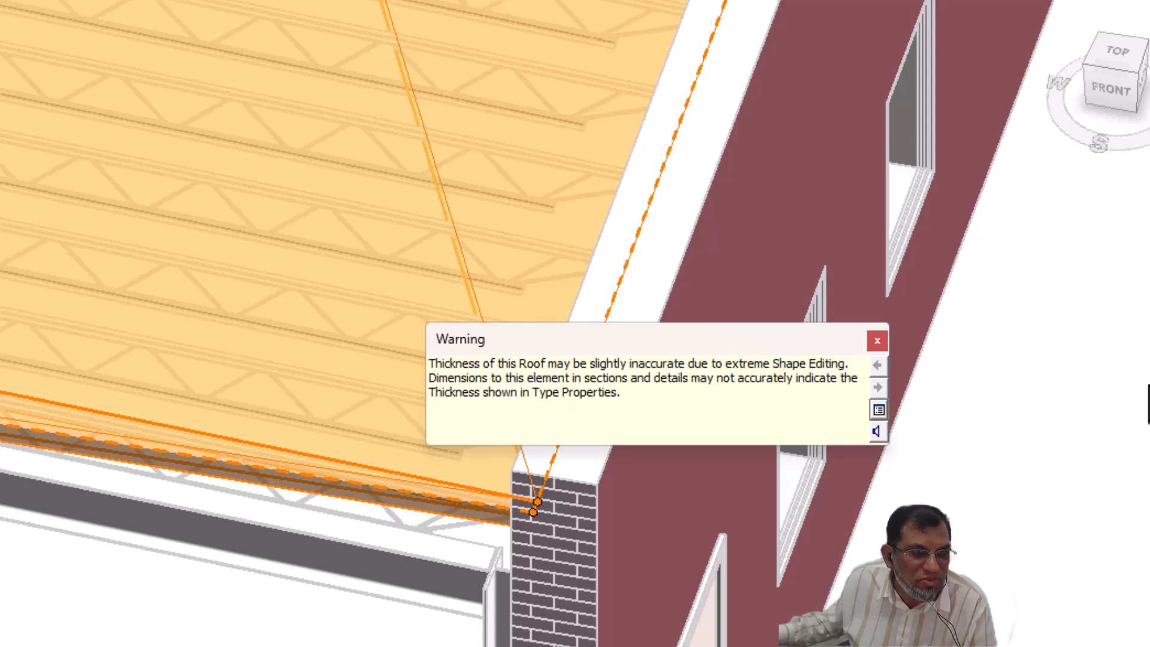
pyautogui.click(878, 340)
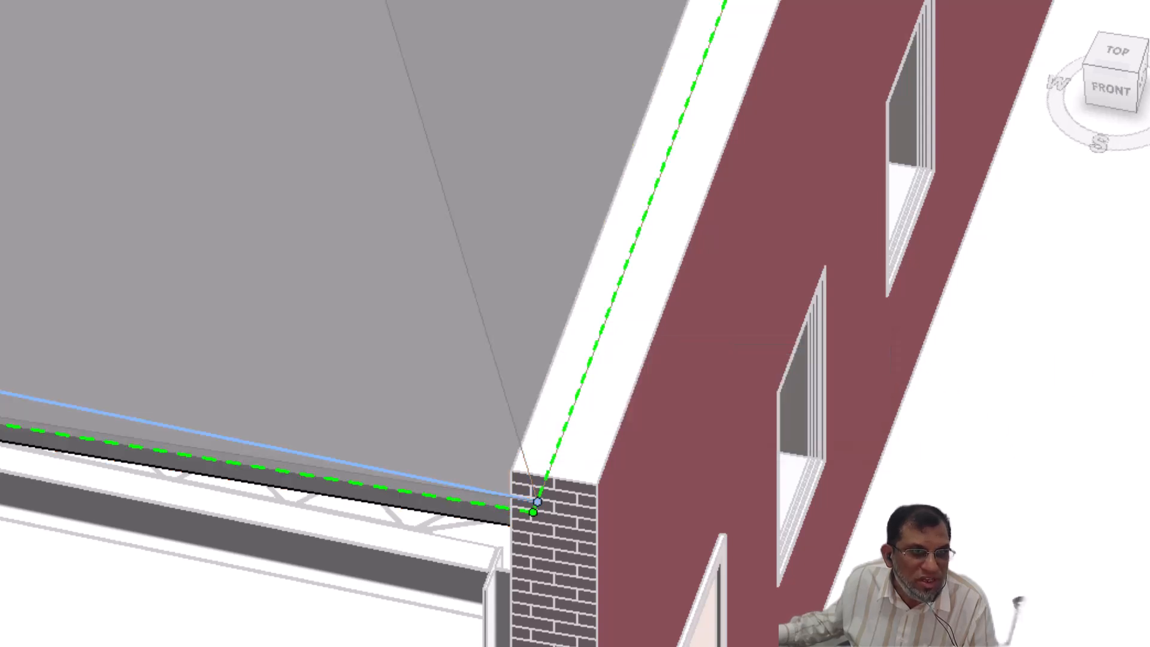
# - Examine the roof's new split line, corner points and edges against the trusses below in 3D, and leave shape editing
pyautogui.scroll(5, 956, 284)
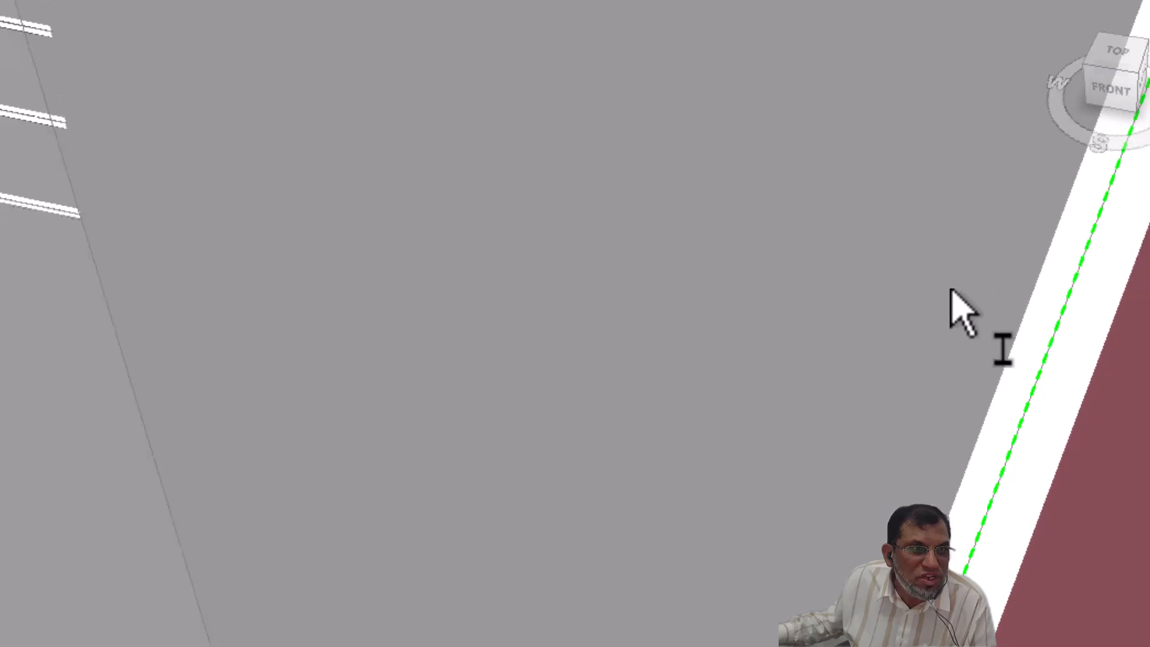
pyautogui.scroll(-4, 955, 285)
pyautogui.scroll(5, 1018, 119)
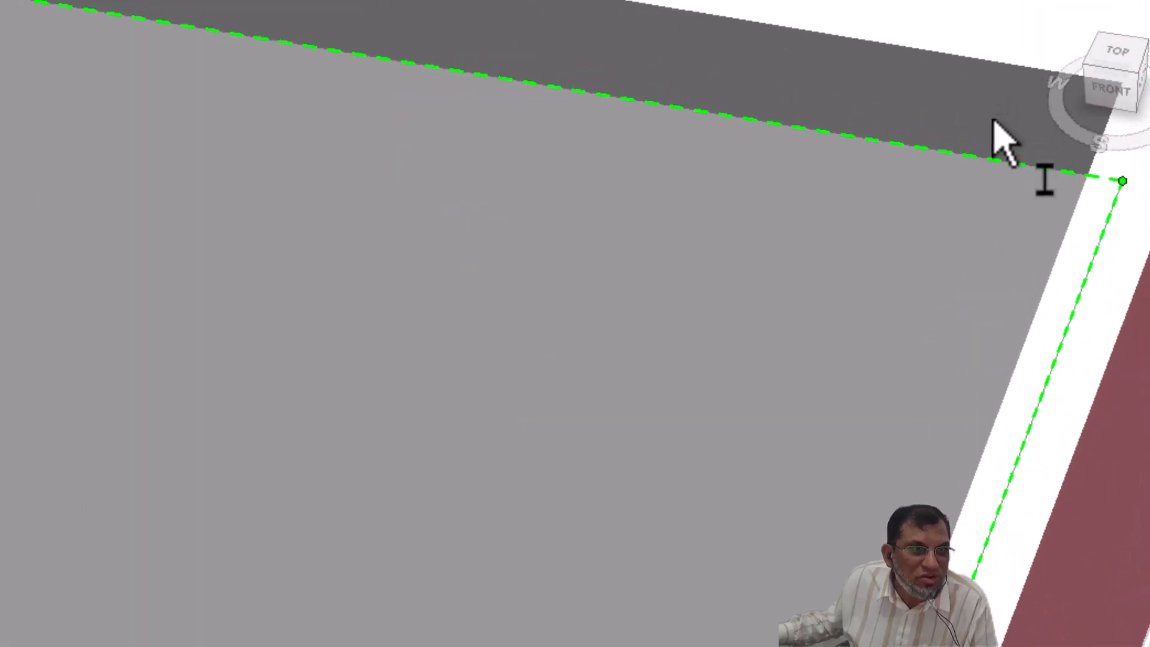
pyautogui.scroll(-5, 958, 168)
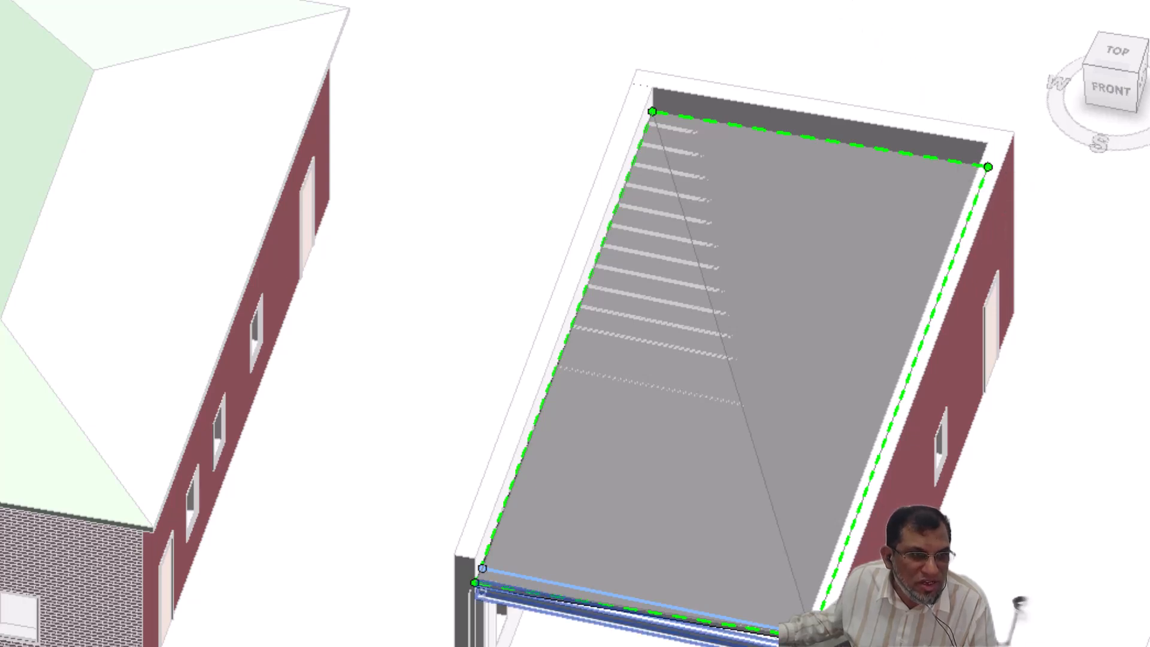
pyautogui.scroll(-2, 779, 644)
pyautogui.scroll(2, 758, 644)
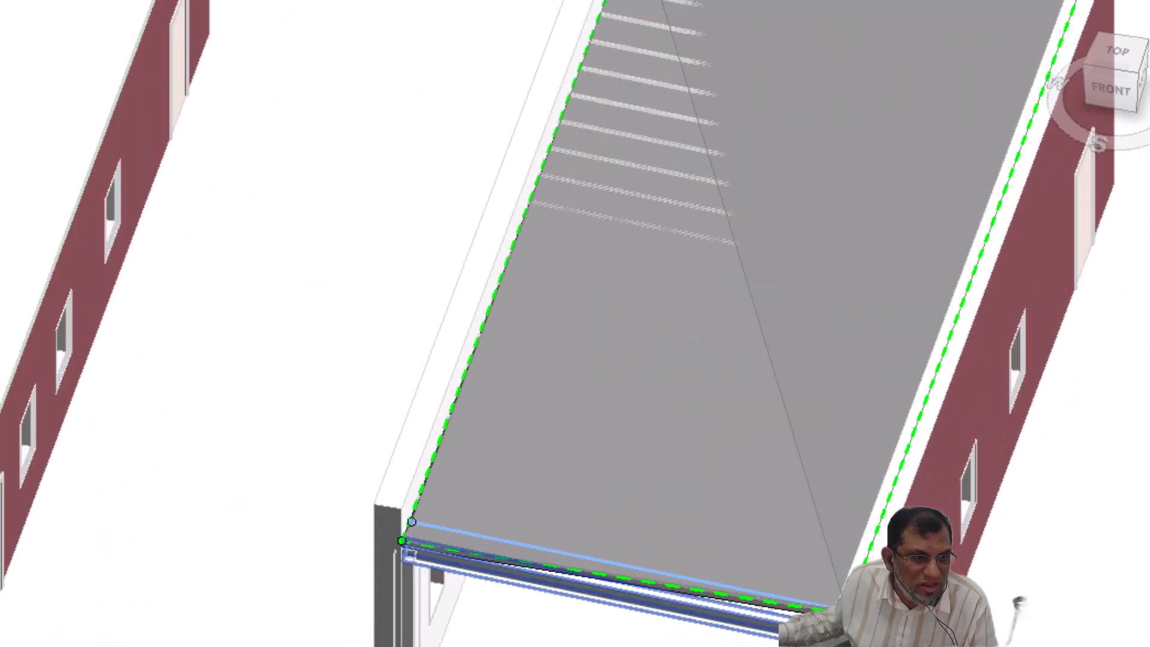
pyautogui.scroll(4, 719, 623)
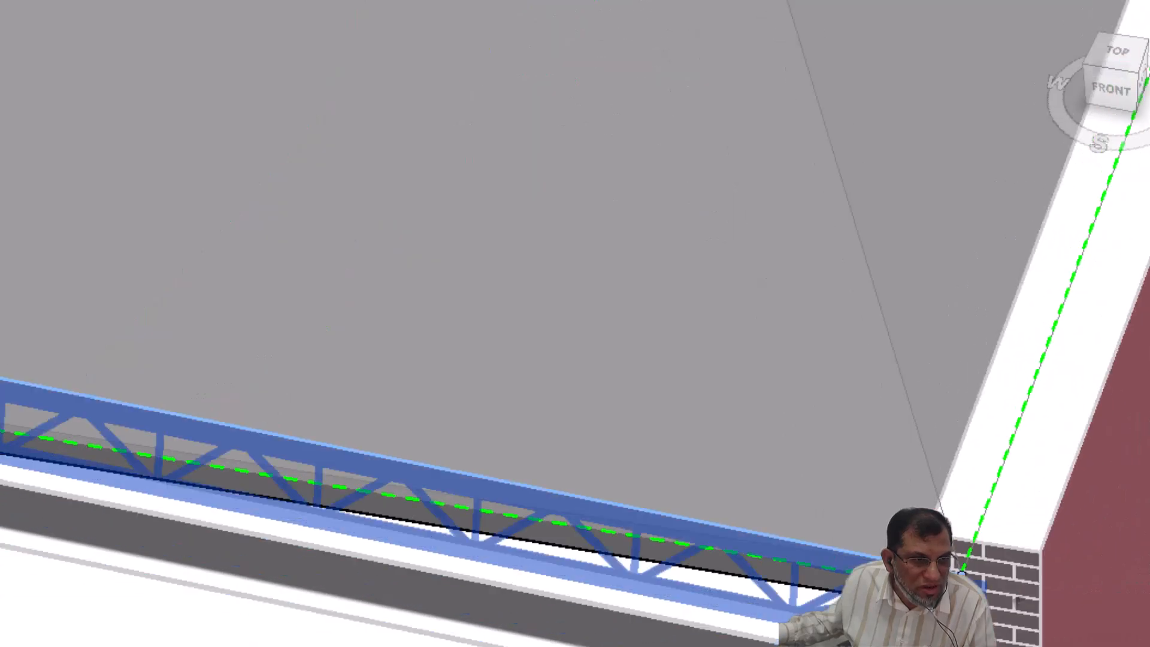
pyautogui.scroll(-3, 827, 569)
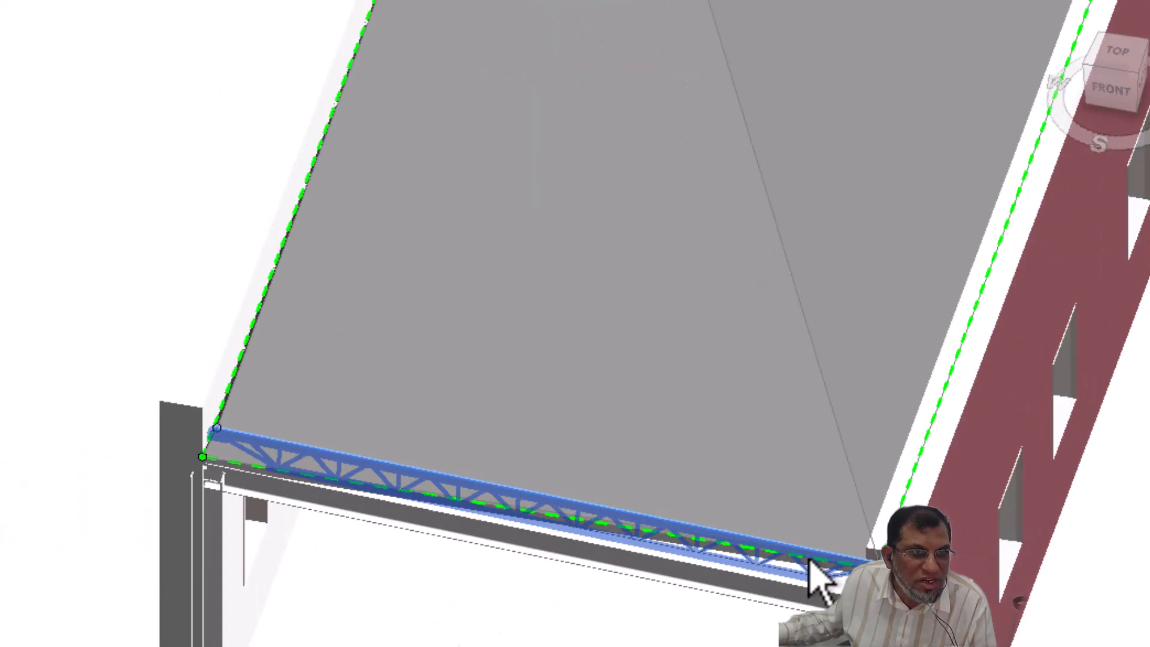
pyautogui.scroll(3, 820, 569)
pyautogui.scroll(-5, 816, 556)
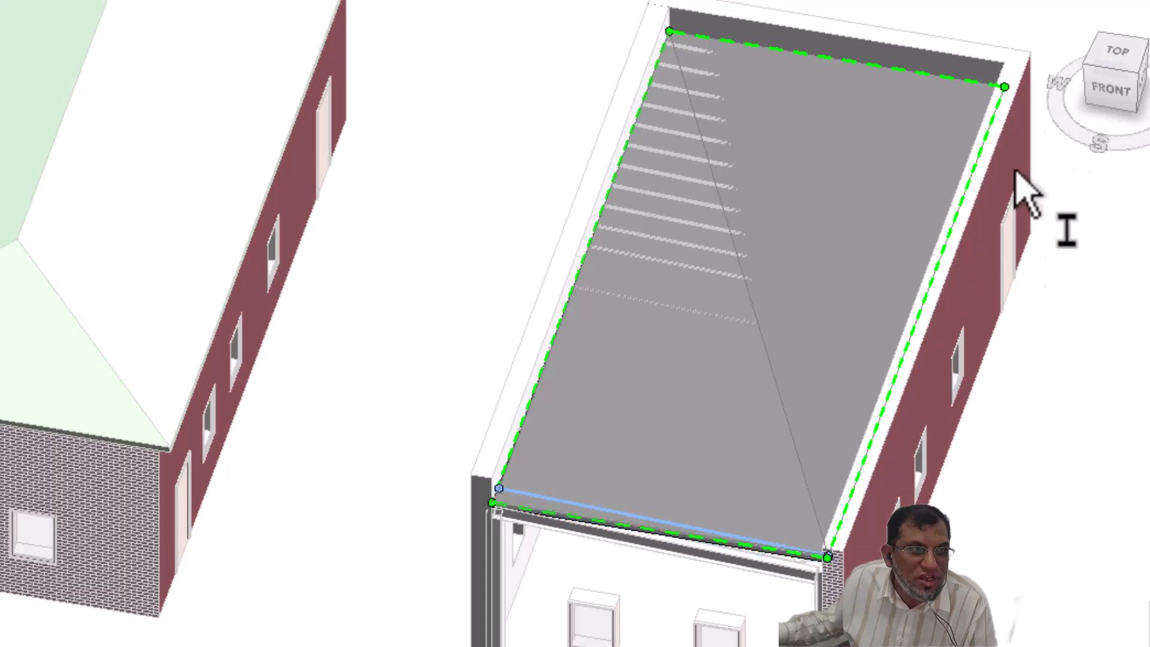
pyautogui.scroll(5, 1013, 66)
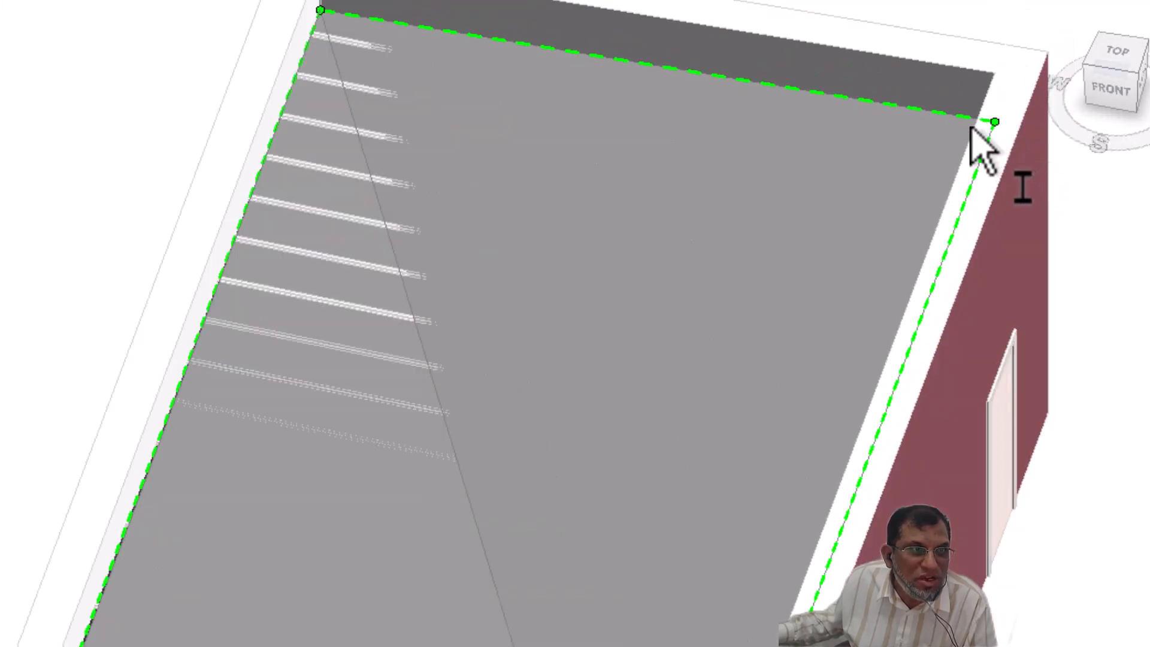
pyautogui.scroll(1, 967, 99)
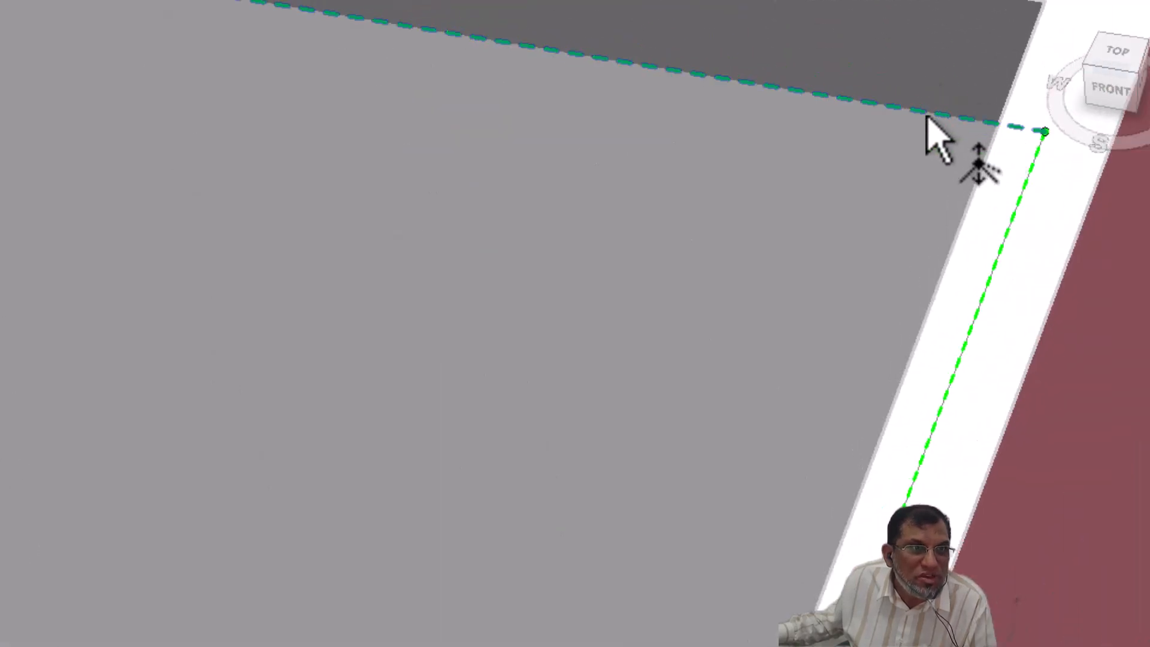
pyautogui.scroll(-4, 953, 180)
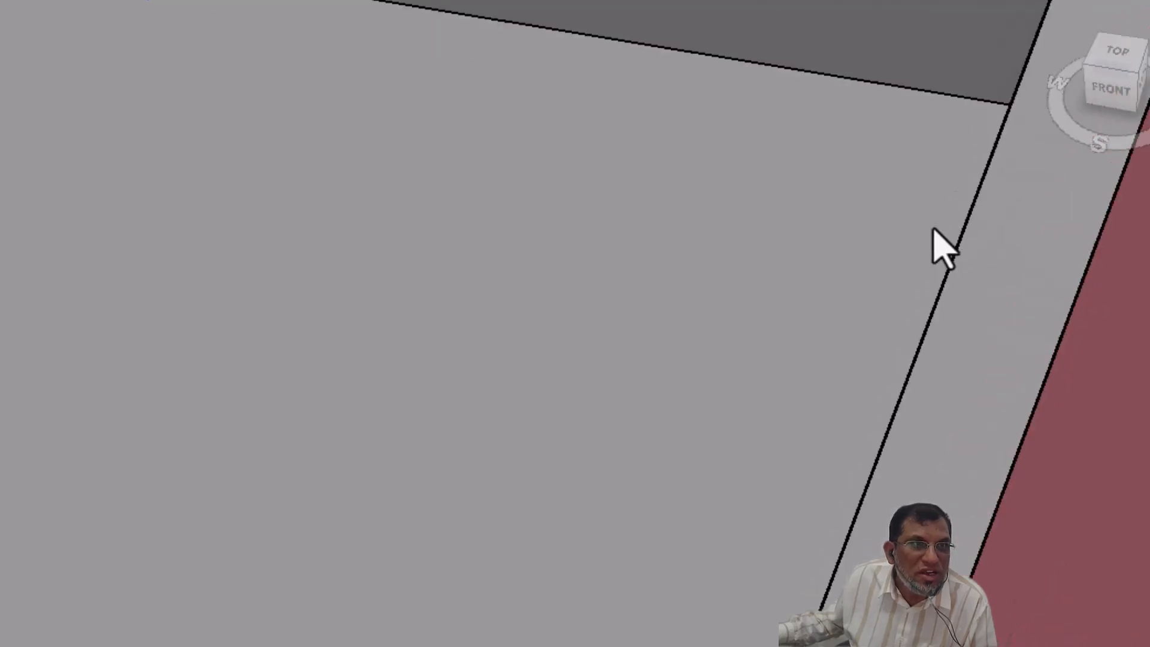
pyautogui.scroll(-2, 928, 243)
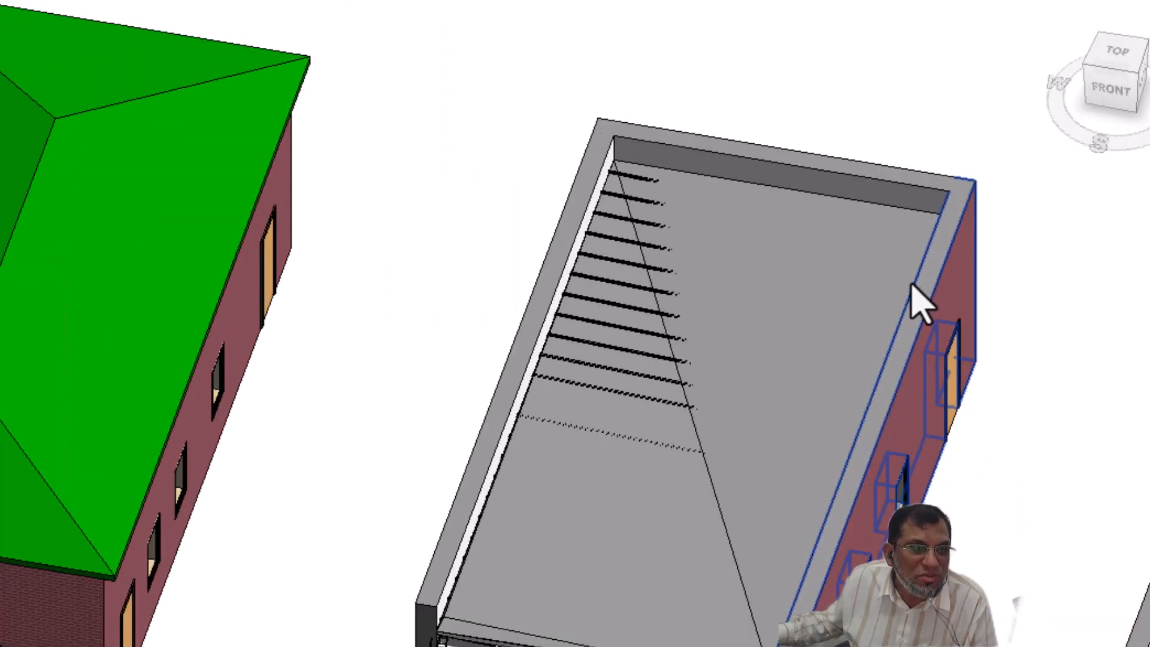
pyautogui.scroll(2, 920, 302)
pyautogui.scroll(-2, 916, 307)
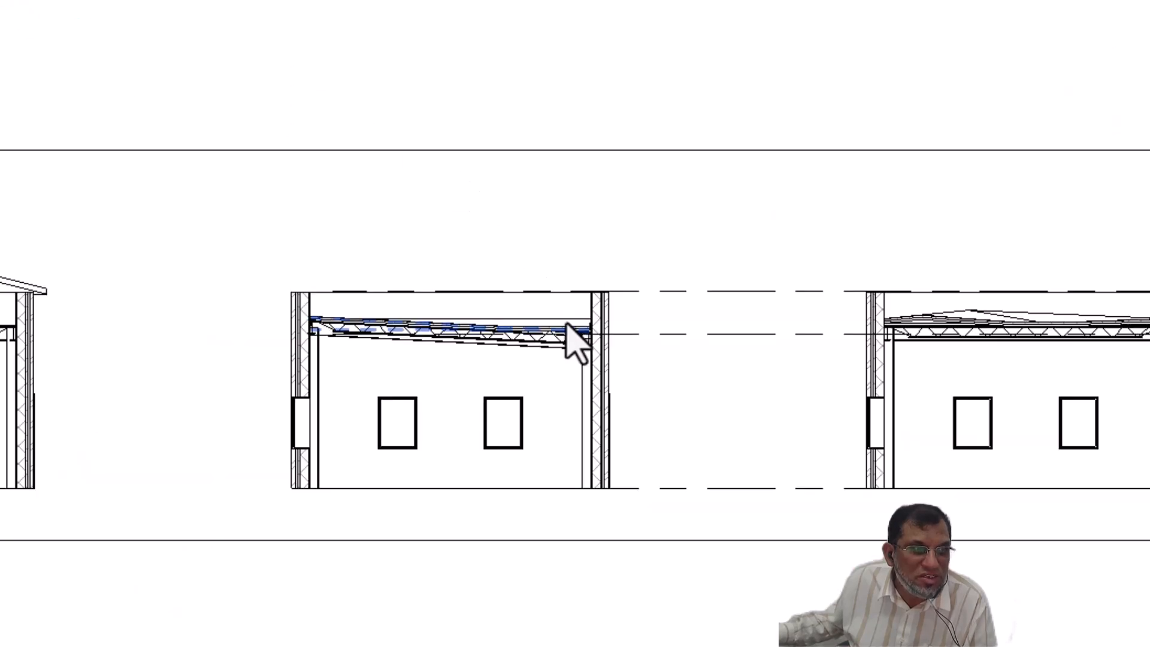
# - Inspect the reshaped roof's edge where it meets the wall and the steel beam in the Section 1 view
pyautogui.scroll(2, 575, 347)
pyautogui.scroll(4, 576, 345)
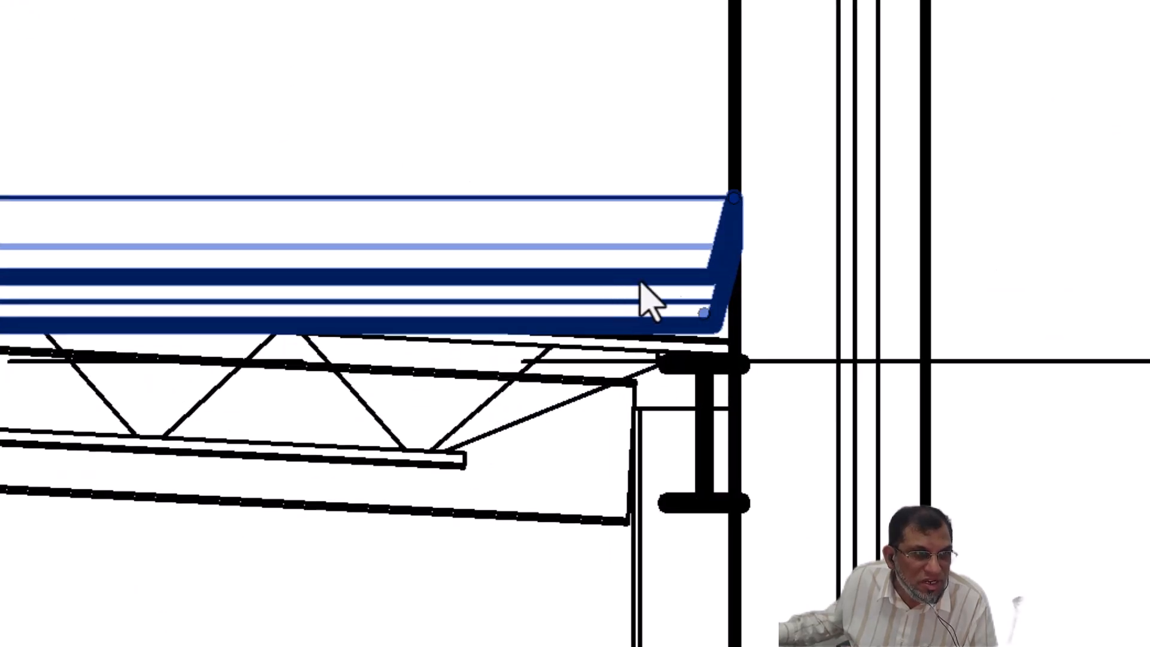
pyautogui.click(675, 211)
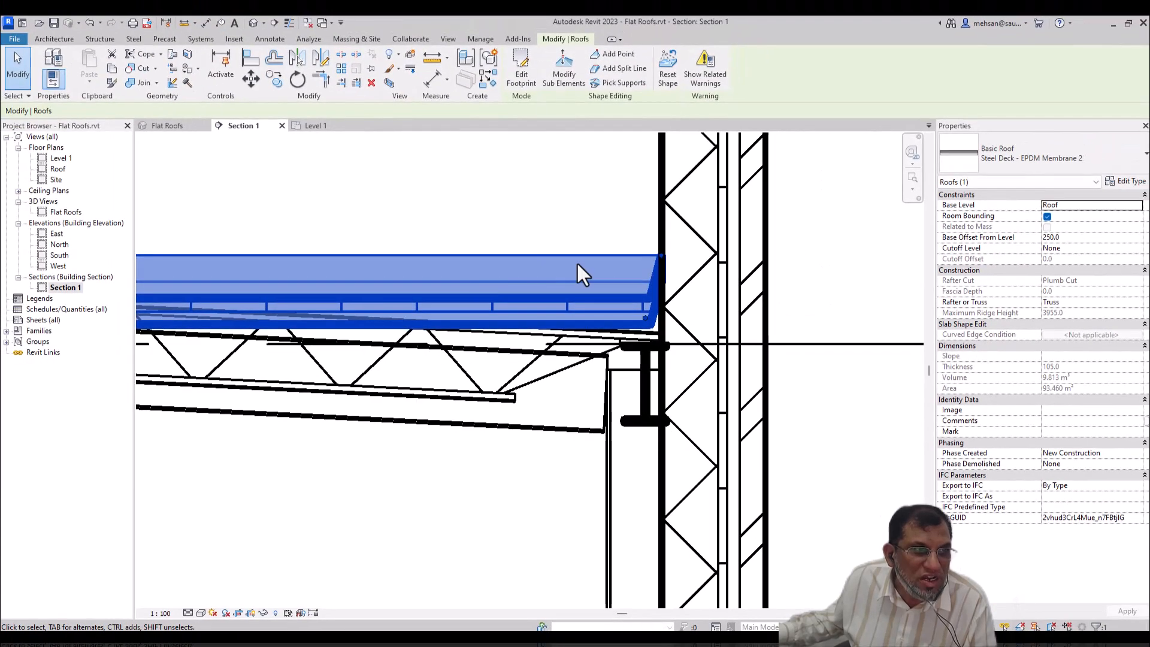
pyautogui.press('Escape')
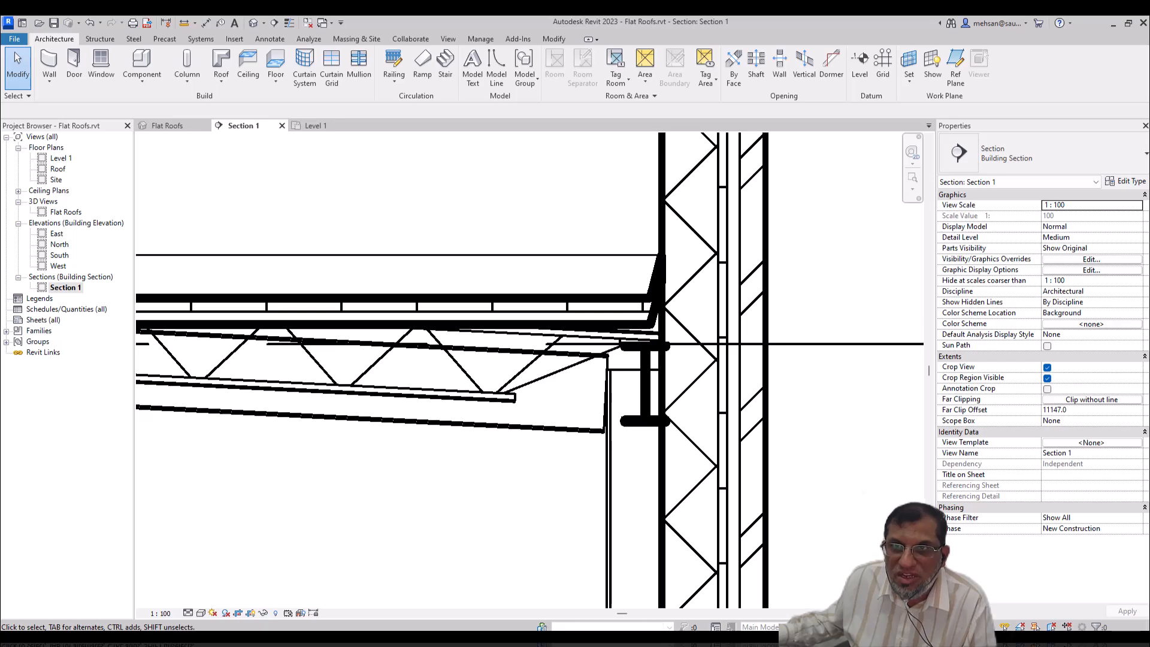
pyautogui.doubleClick(587, 325)
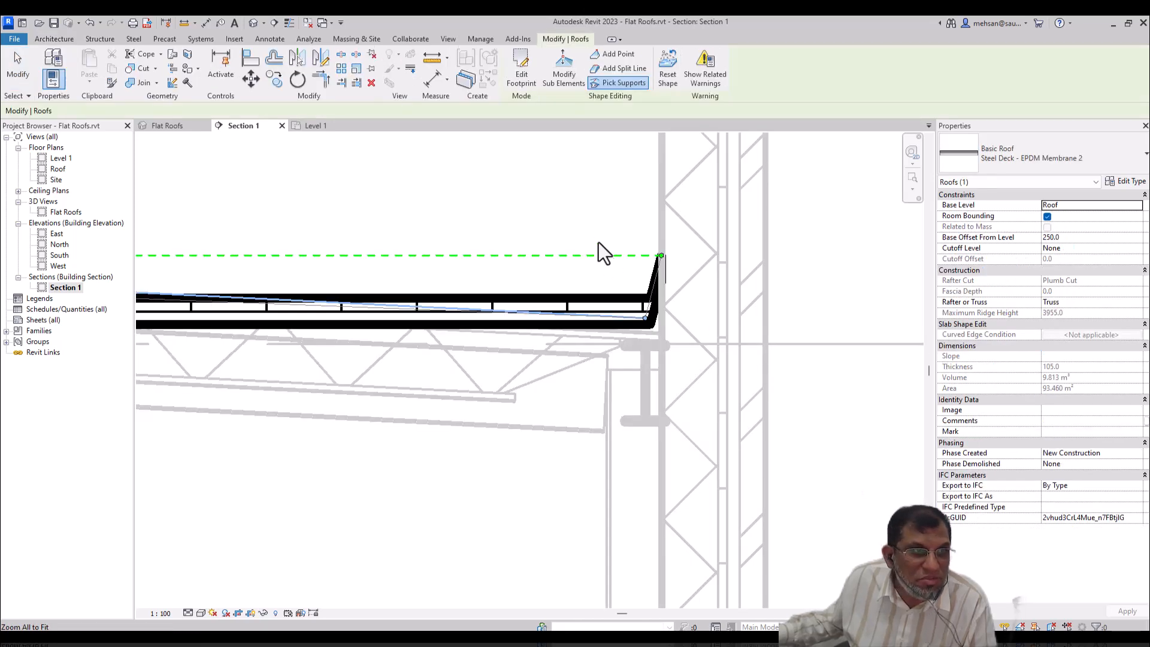
pyautogui.press('Escape')
pyautogui.press('Escape')
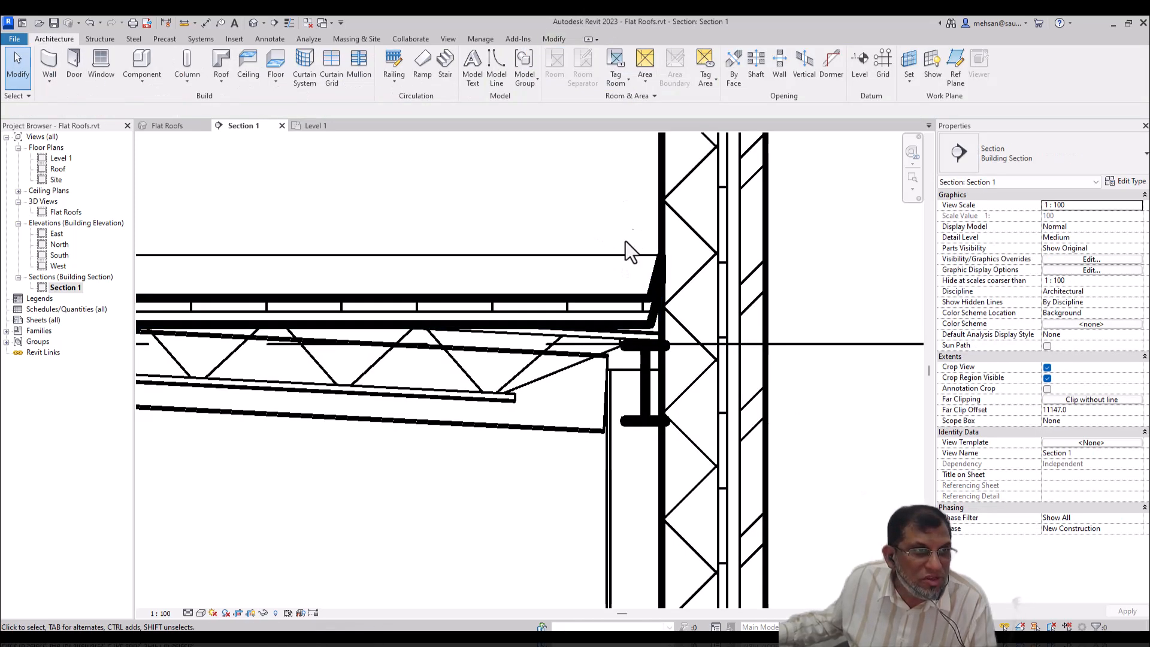
# - Lower the flat roof's raised corner point beside the right wall to an elevation of about -177 in Section 1
pyautogui.click(621, 257)
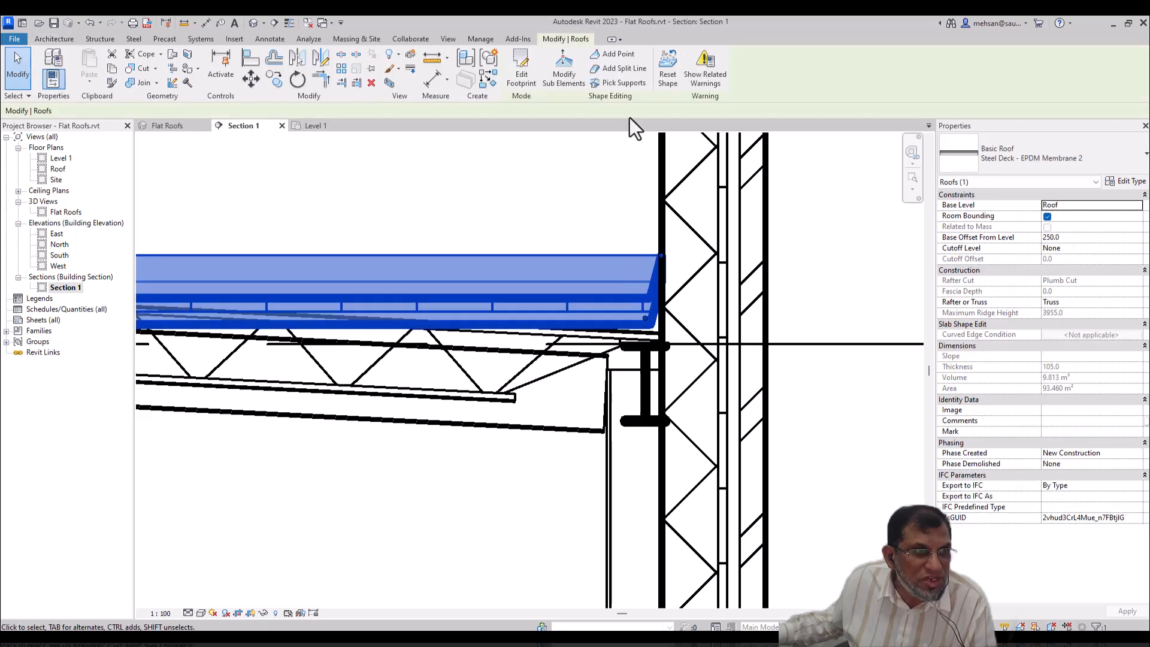
pyautogui.click(622, 88)
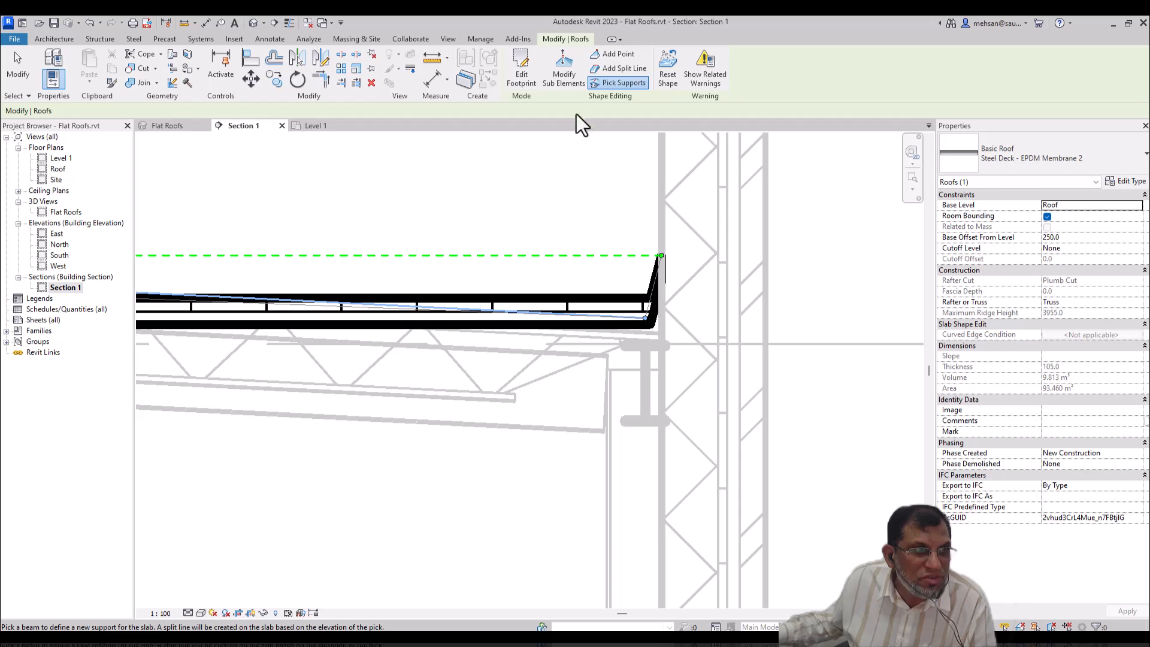
pyautogui.click(565, 81)
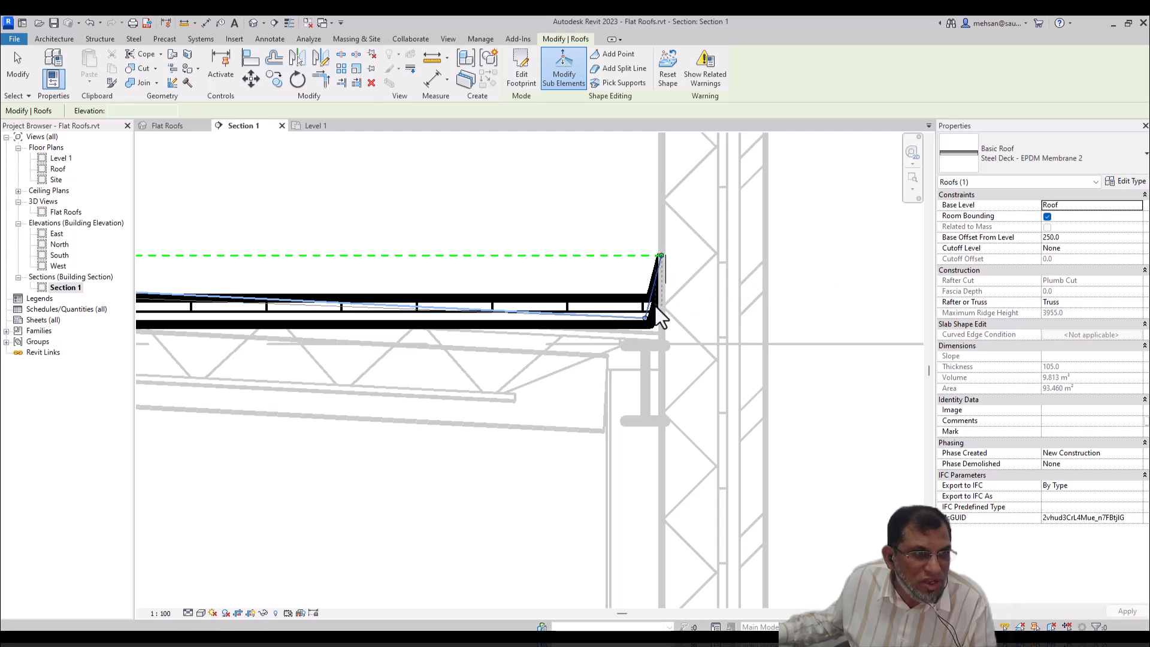
pyautogui.moveTo(654, 344); pyautogui.dragTo(653, 346)
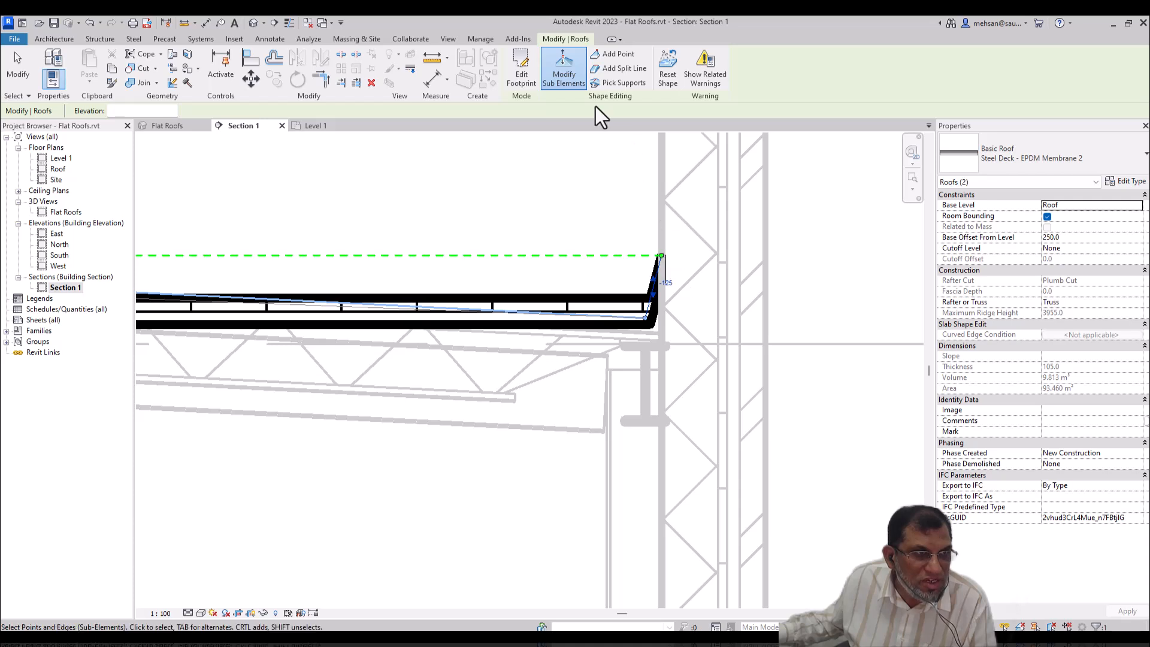
pyautogui.click(564, 81)
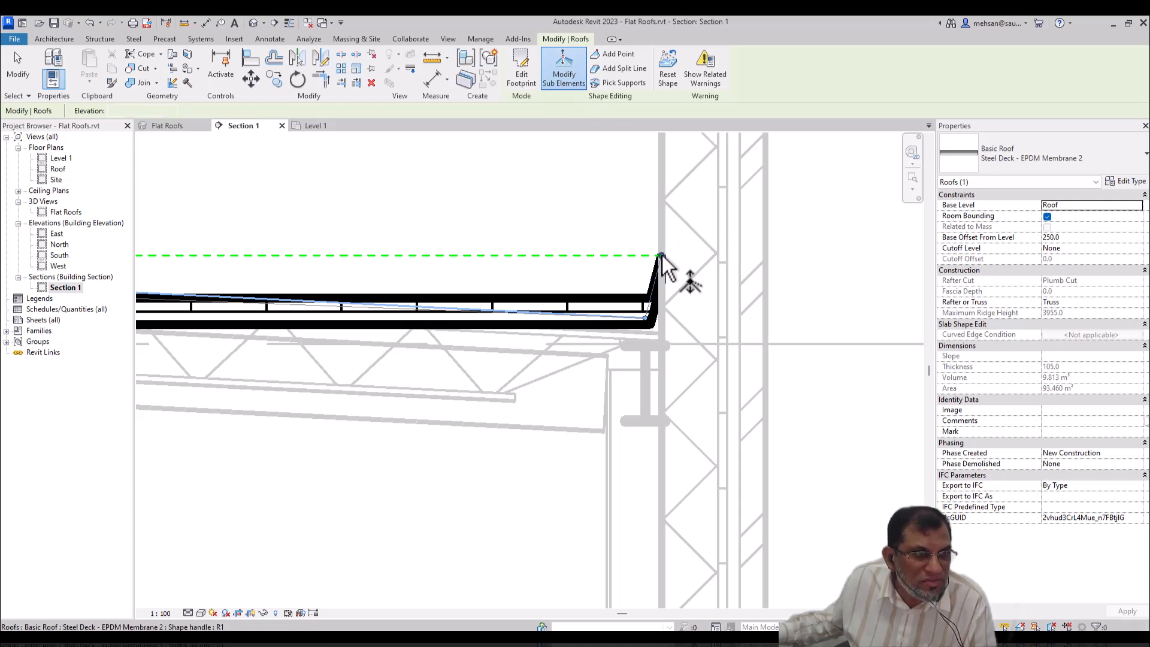
pyautogui.click(662, 256)
pyautogui.moveTo(662, 256); pyautogui.dragTo(661, 300)
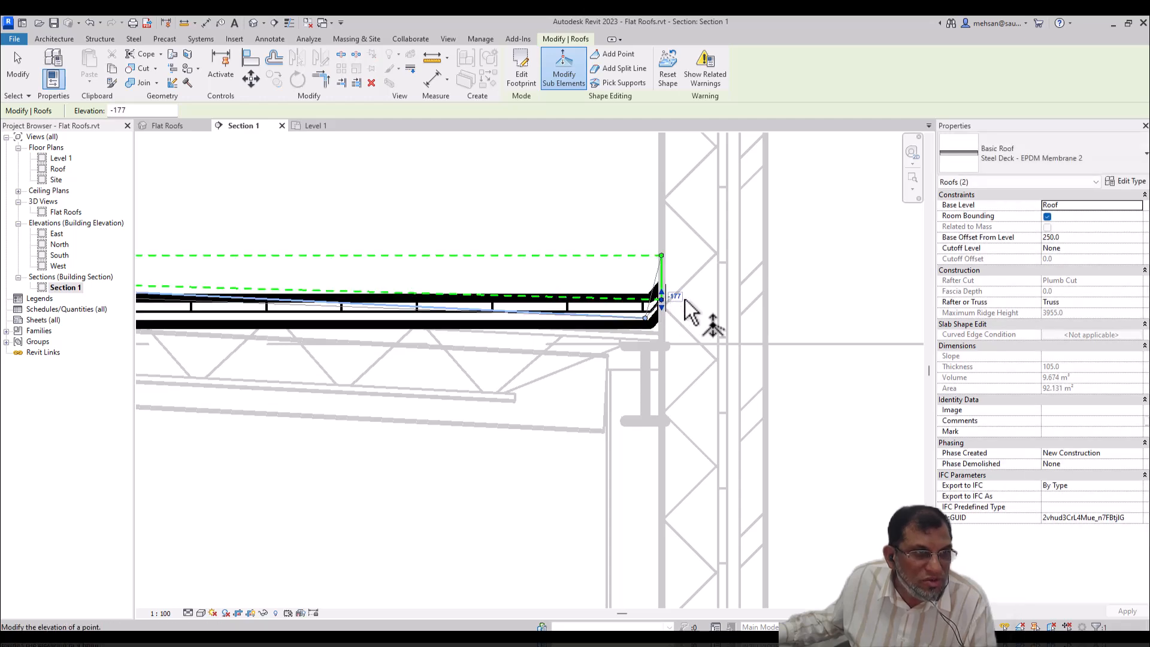
pyautogui.press('Escape')
# - Move the roof's lower shape point above the steel beam horizontally to the wall face, and leave shape editing
pyautogui.scroll(-3, 678, 260)
pyautogui.scroll(-3, 677, 275)
pyautogui.scroll(-2, 711, 292)
pyautogui.scroll(5, 653, 306)
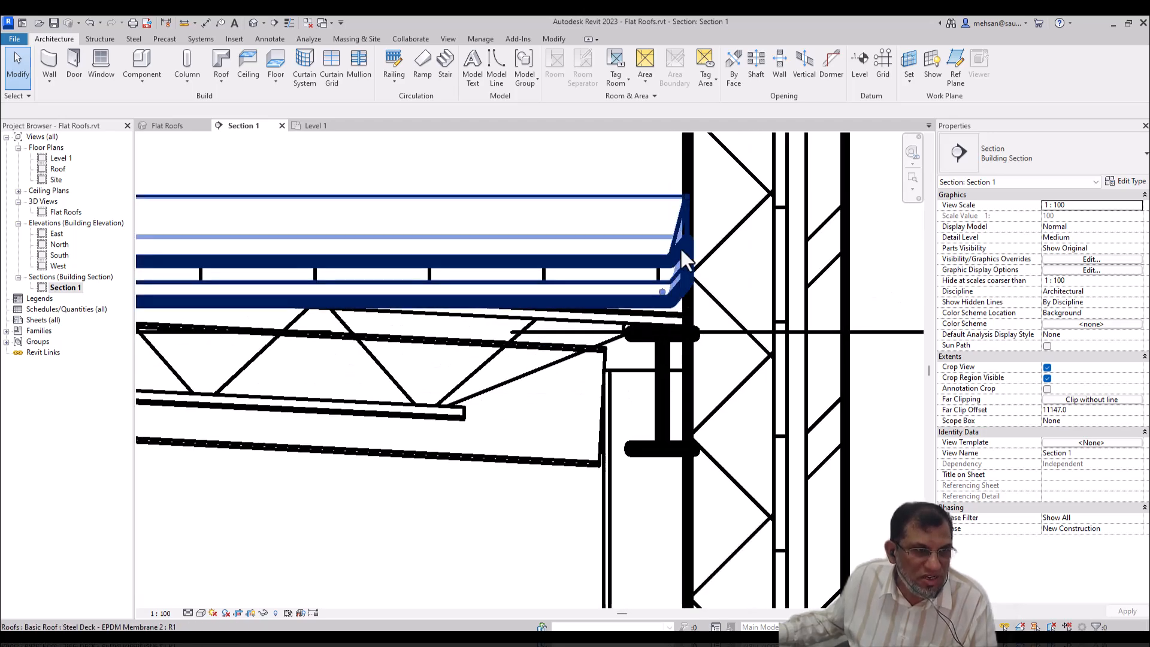
pyautogui.scroll(-2, 663, 298)
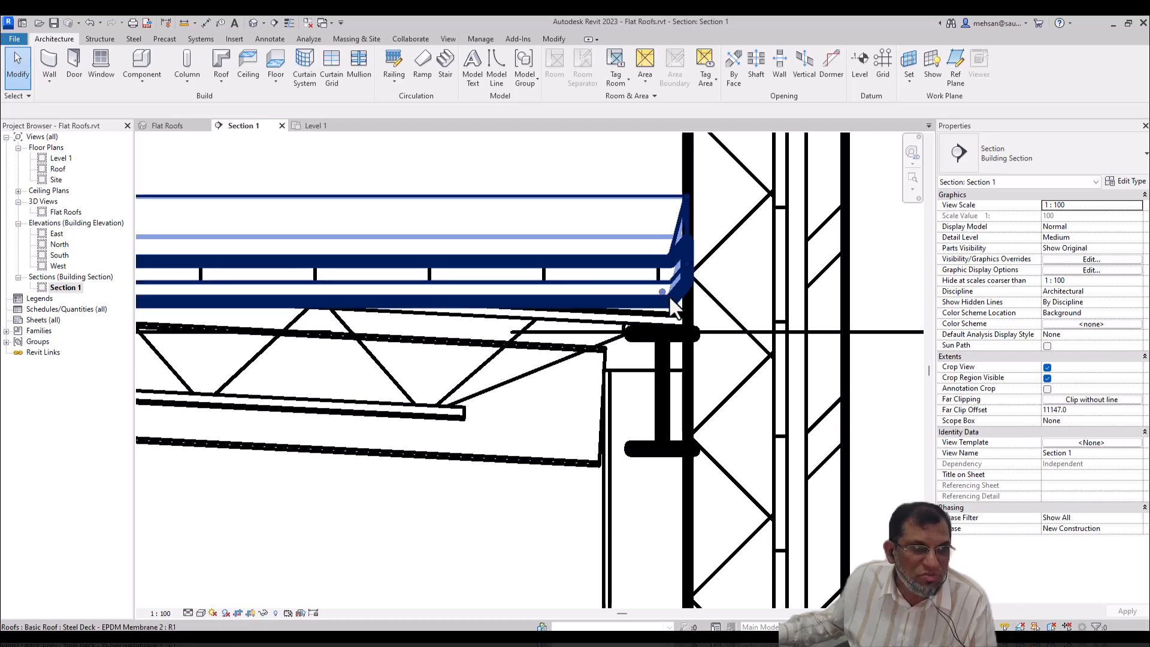
pyautogui.scroll(2, 673, 290)
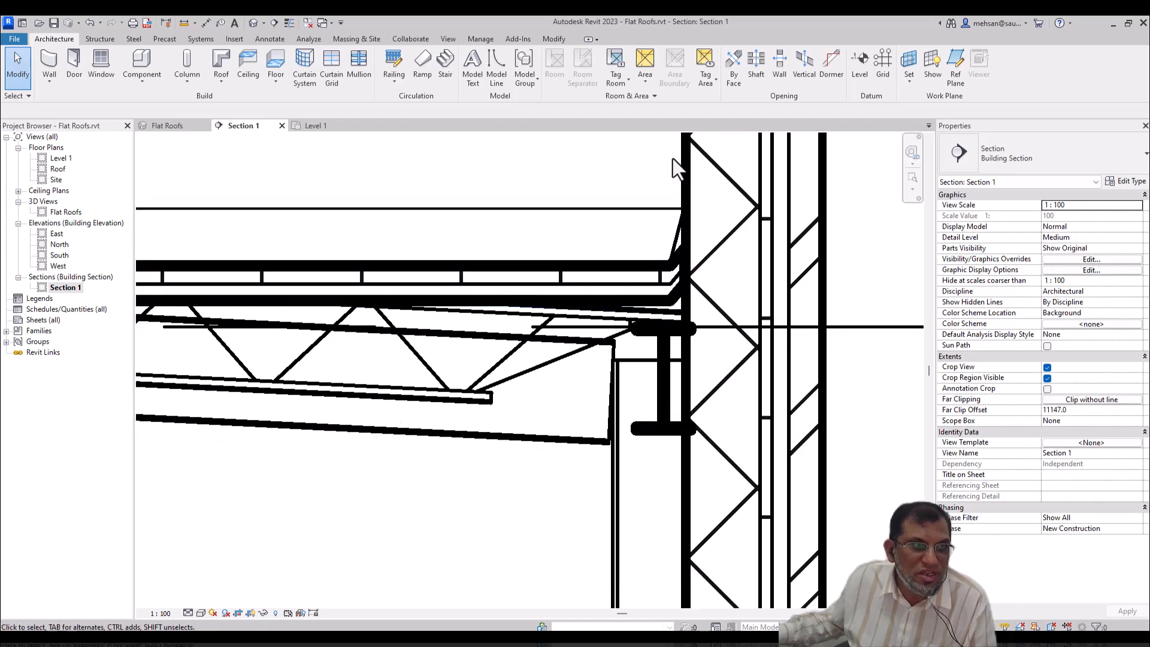
pyautogui.click(634, 223)
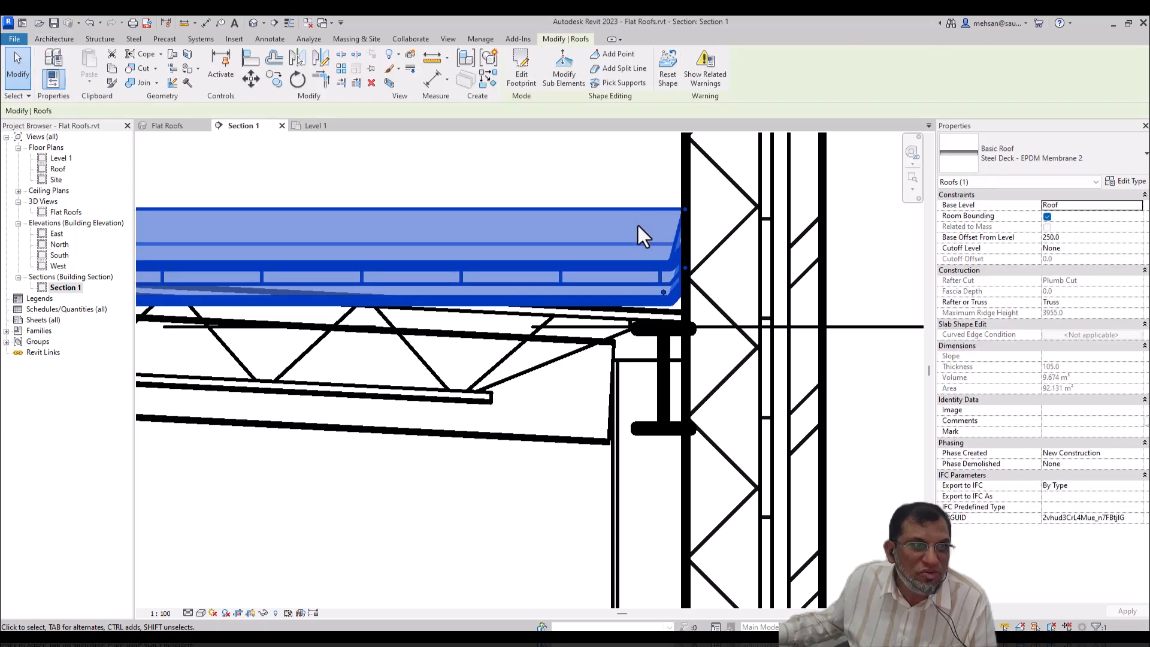
pyautogui.click(625, 85)
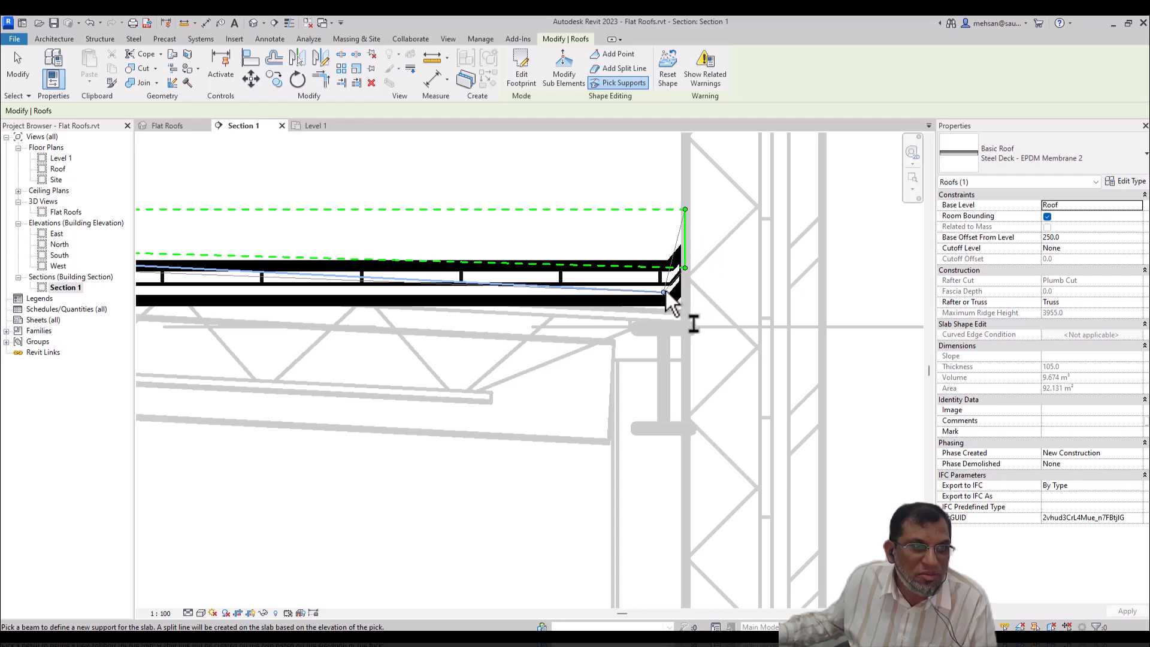
pyautogui.click(567, 81)
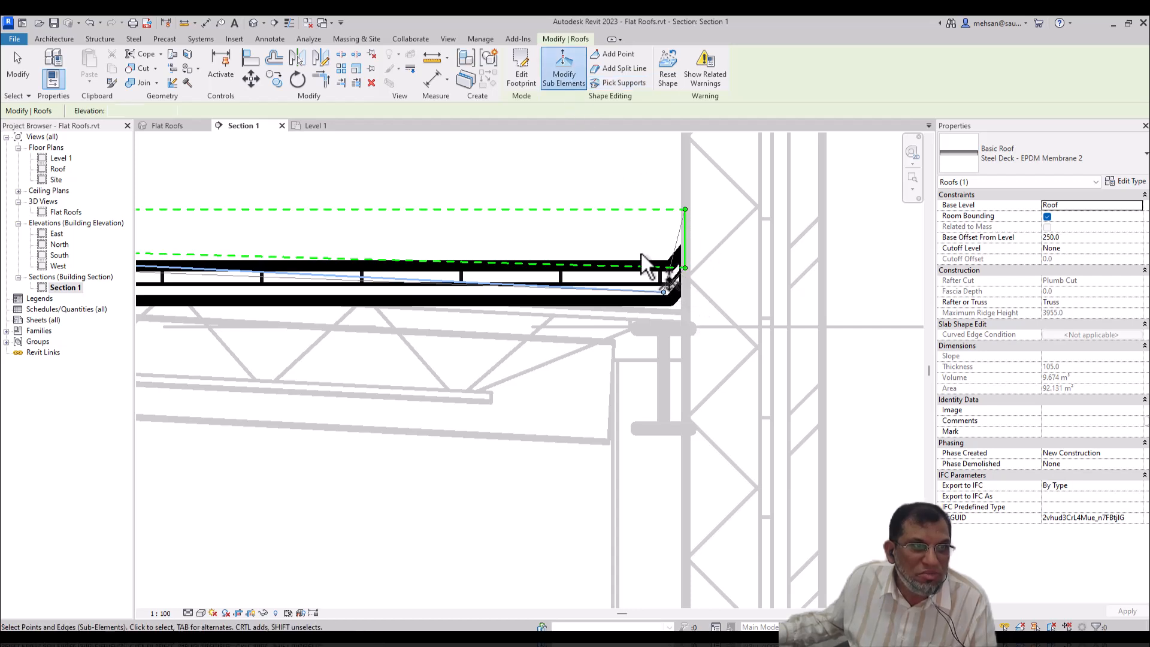
pyautogui.click(665, 292)
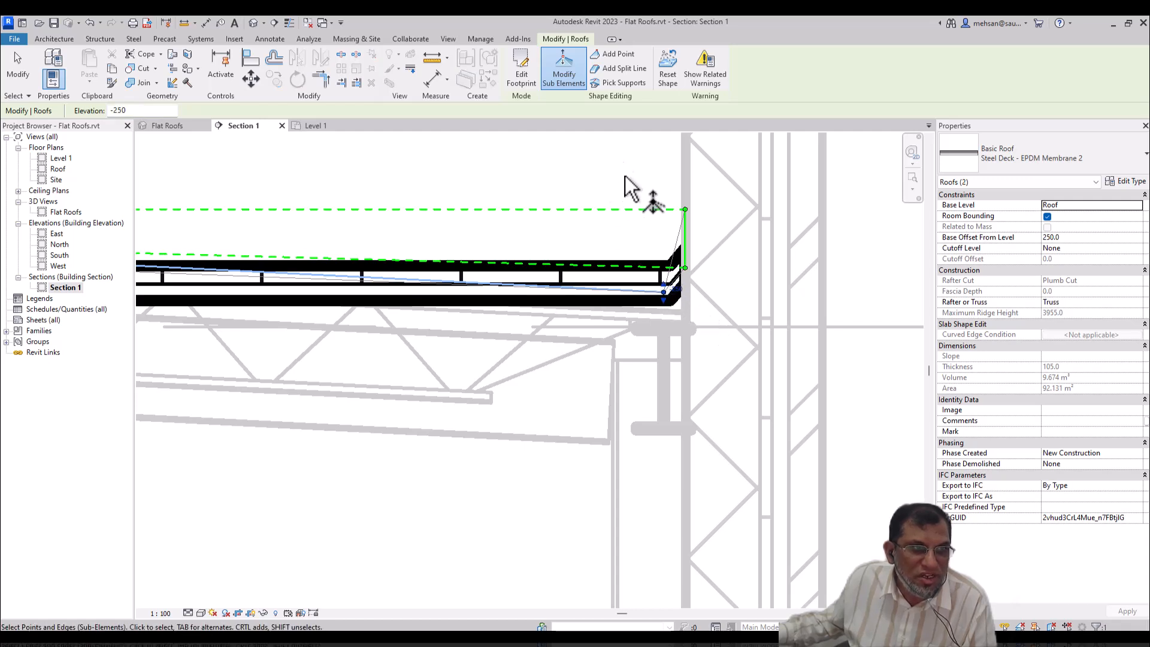
pyautogui.click(663, 290)
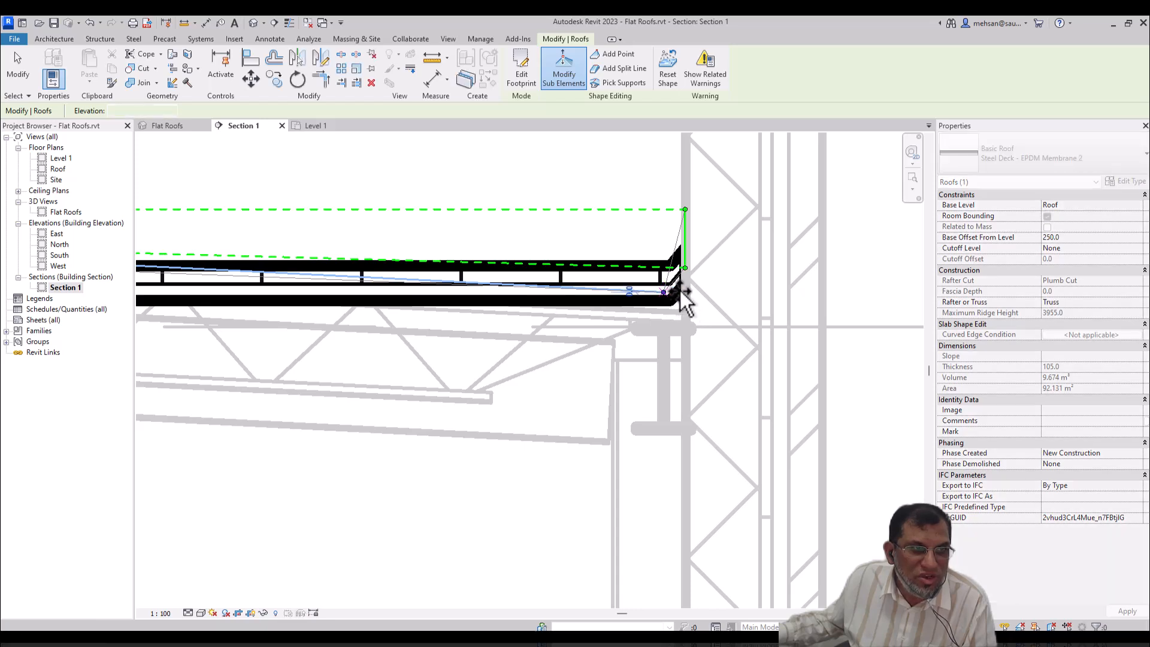
pyautogui.click(670, 292)
pyautogui.moveTo(665, 290)
pyautogui.mouseDown()
pyautogui.moveTo(682, 288)
pyautogui.moveTo(678, 227)
pyautogui.moveTo(686, 291)
pyautogui.mouseUp()
pyautogui.press('Escape')
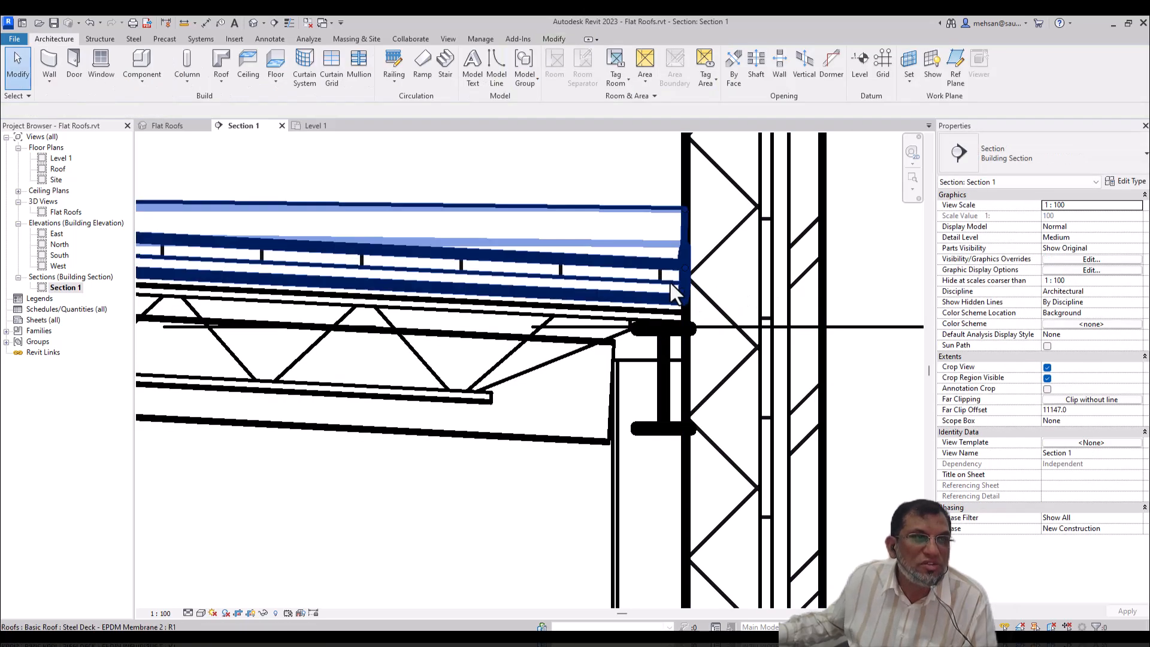
pyautogui.scroll(-5, 671, 282)
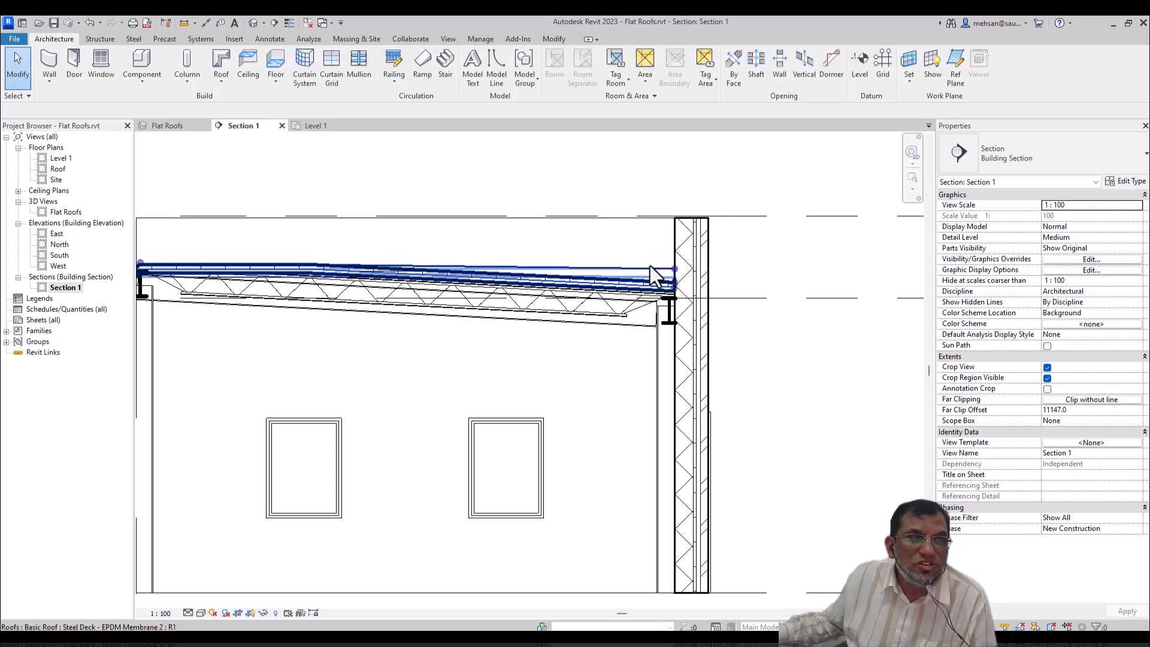
pyautogui.click(650, 266)
pyautogui.scroll(2, 668, 264)
pyautogui.scroll(-4, 678, 269)
pyautogui.scroll(6, 686, 276)
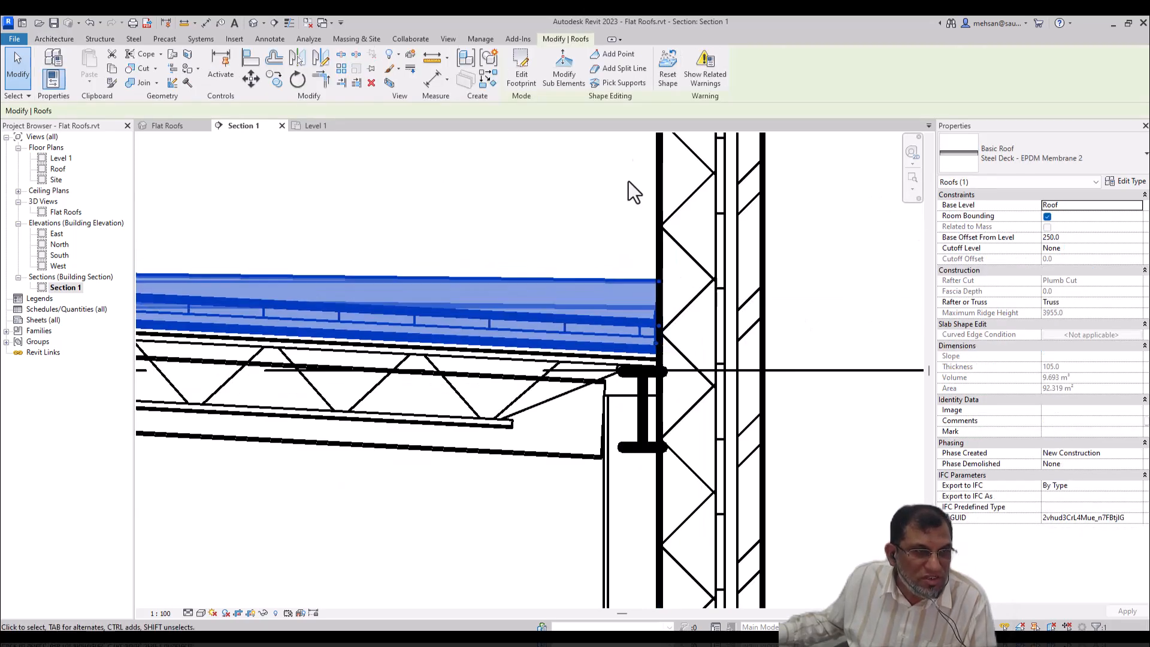
pyautogui.click(550, 66)
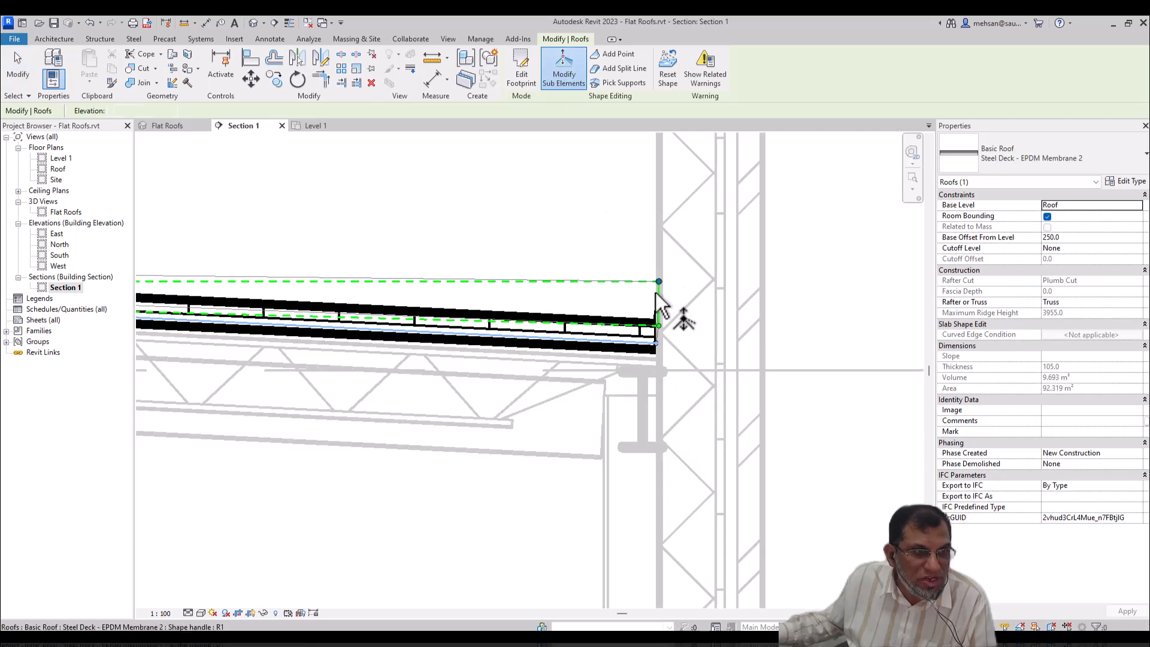
pyautogui.click(659, 281)
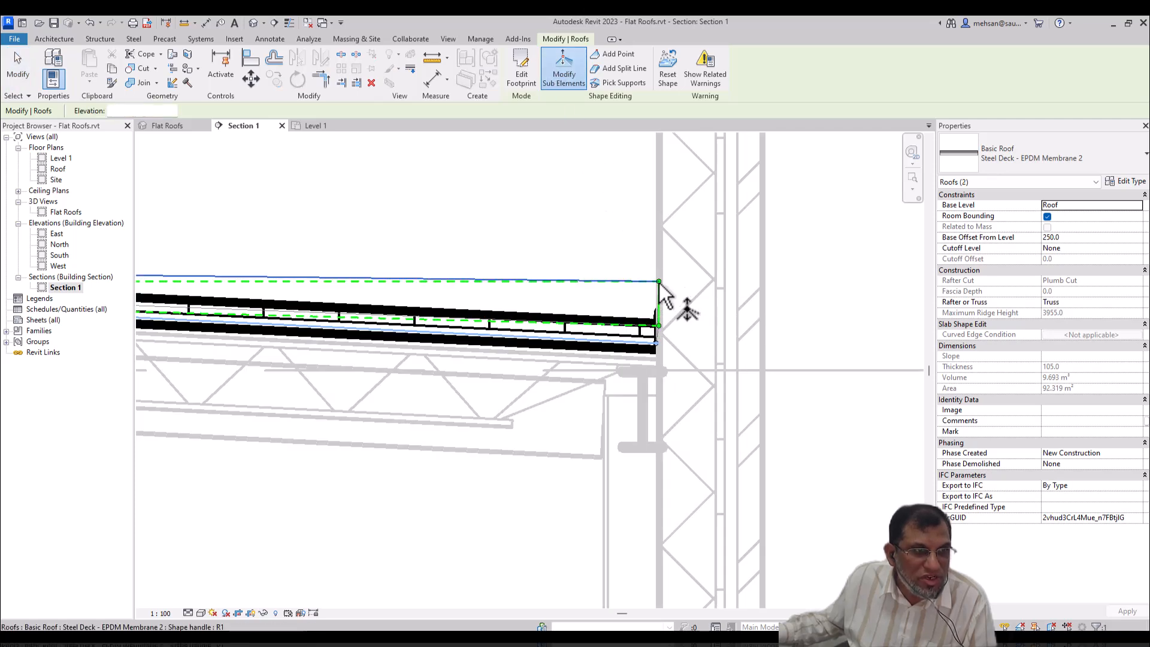
pyautogui.press('Escape')
pyautogui.press('Escape')
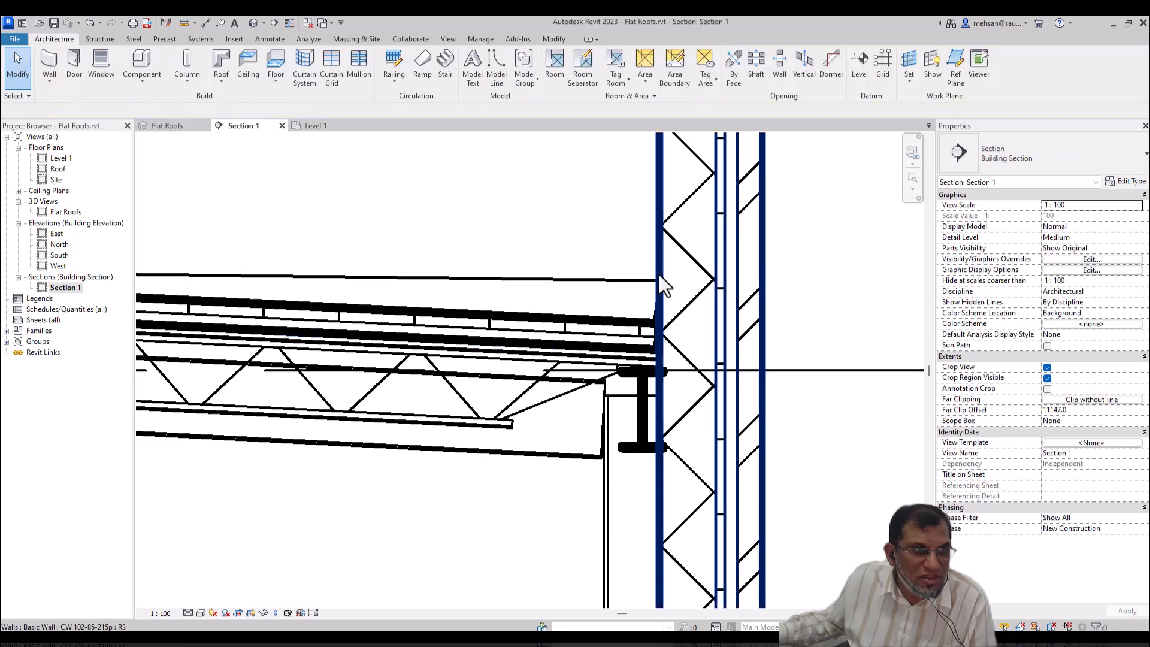
# - Lower the roof's remaining raised corner point at the wall close to the sloping deck, and leave shape editing
pyautogui.click(627, 281)
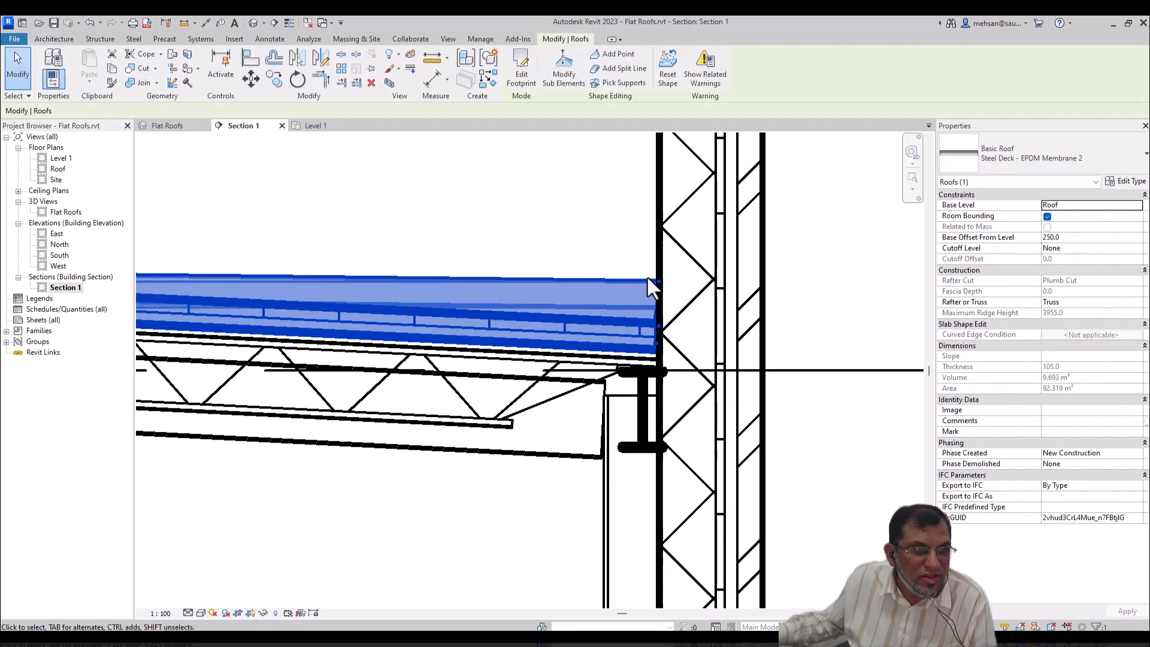
pyautogui.click(577, 80)
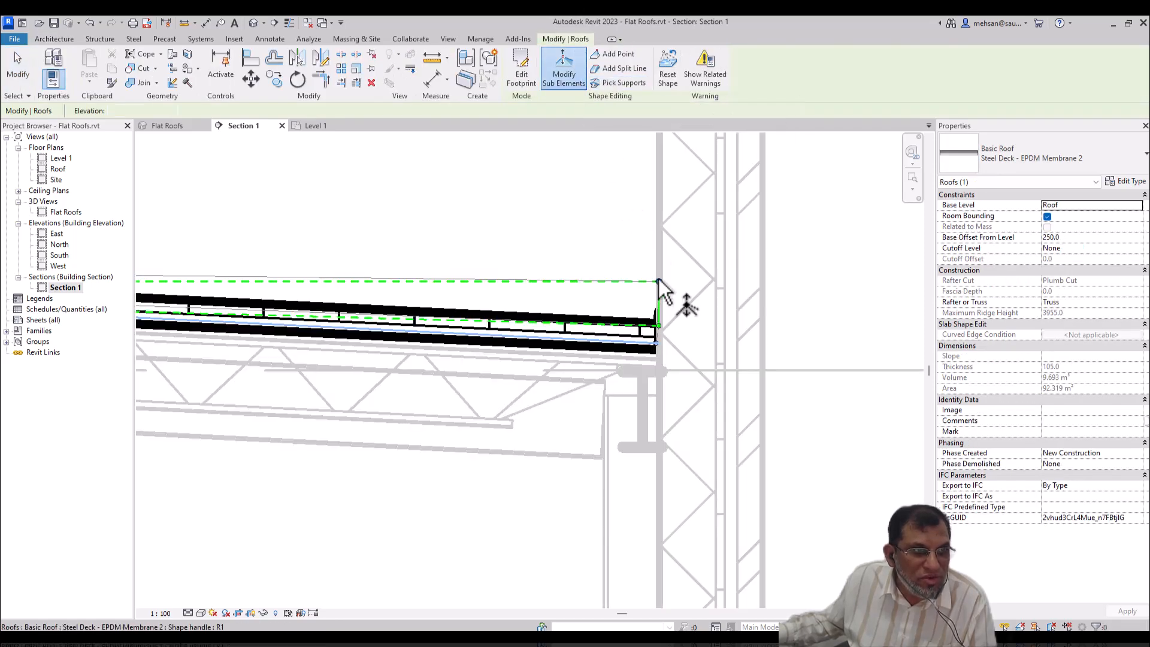
pyautogui.click(659, 282)
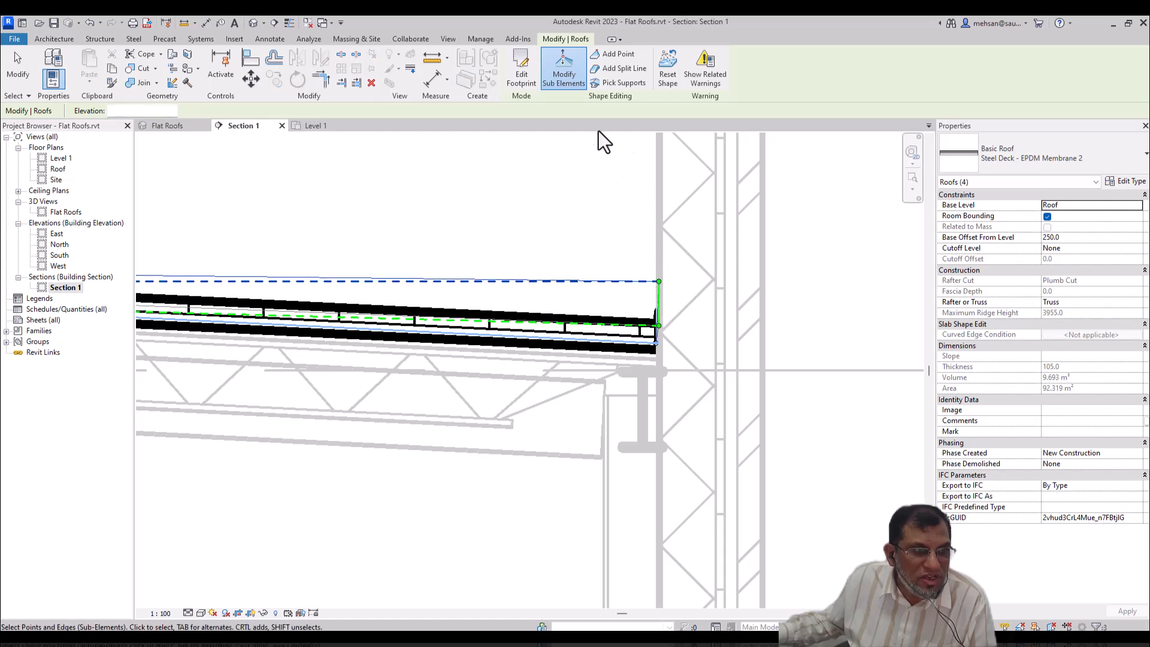
pyautogui.click(566, 83)
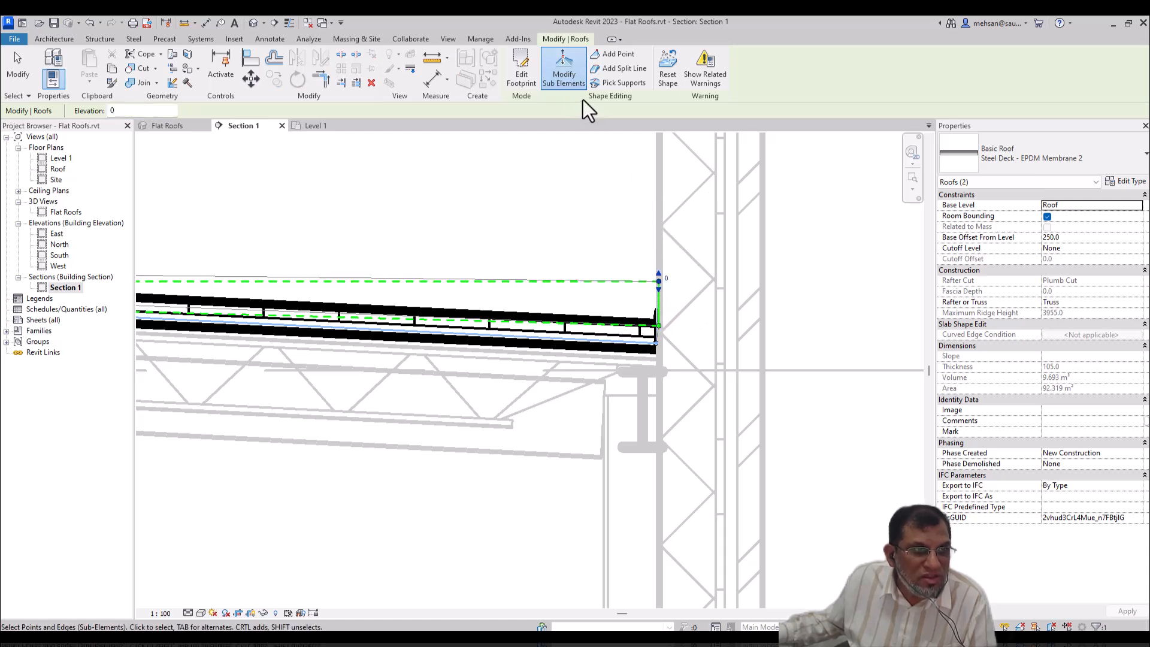
pyautogui.moveTo(659, 282); pyautogui.dragTo(662, 317)
pyautogui.press('Escape')
pyautogui.press('Escape')
# - Examine the adjusted roof's slope against the trusses and walls across the whole building in Section 1
pyautogui.scroll(-10, 677, 333)
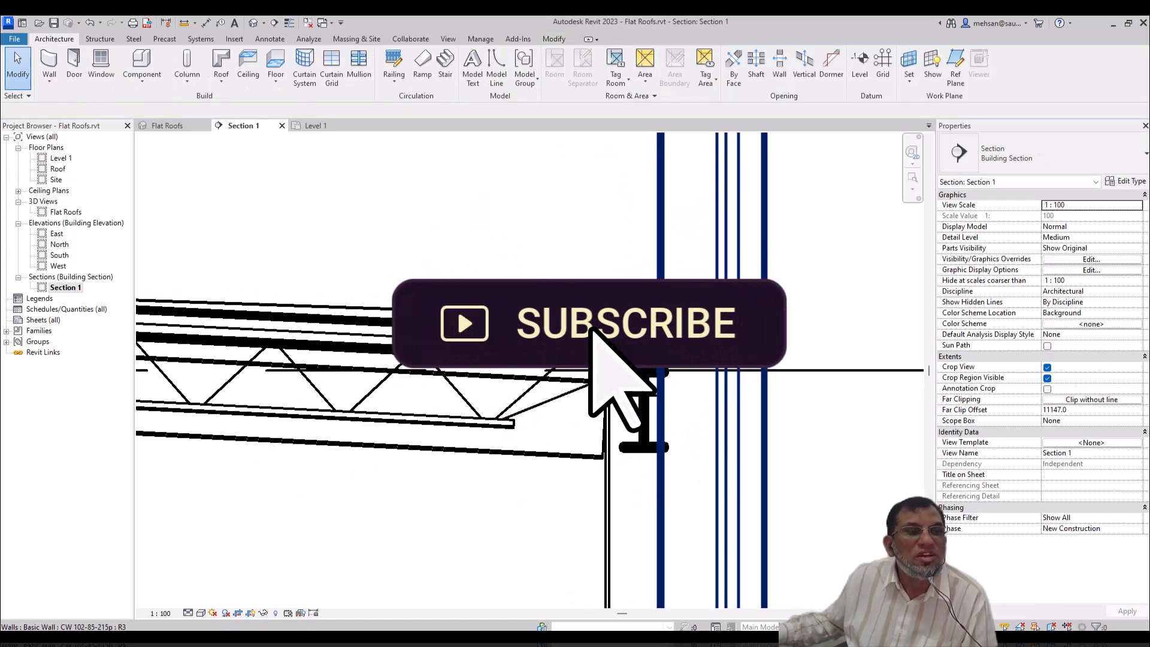
pyautogui.scroll(-2, 674, 333)
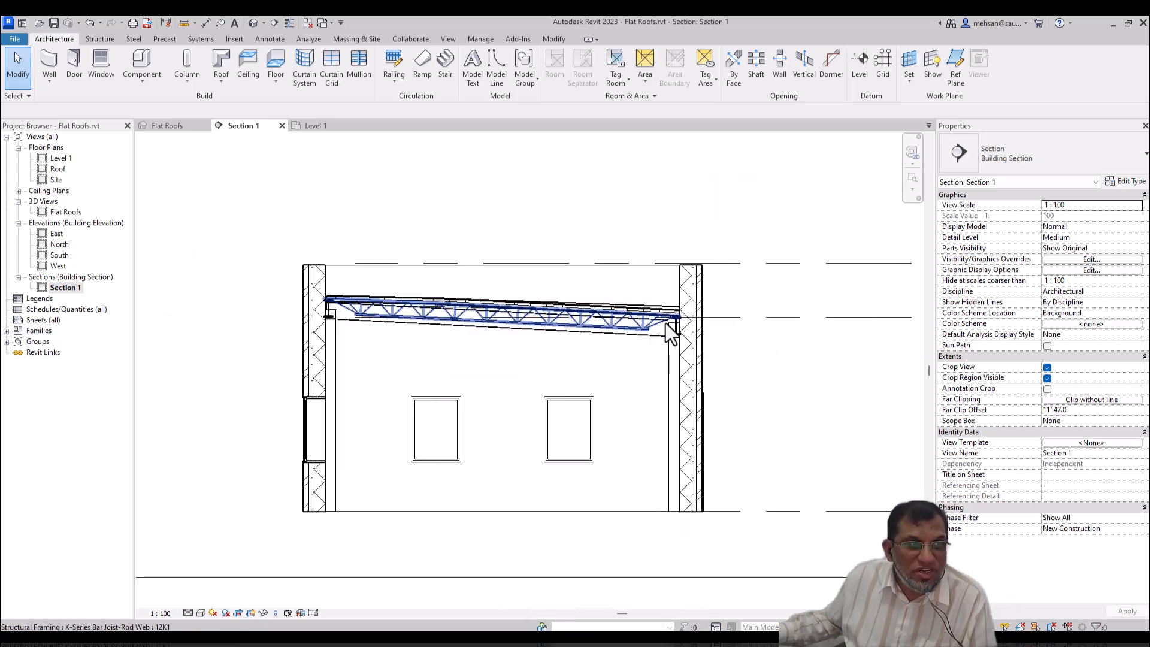
pyautogui.scroll(-5, 652, 347)
pyautogui.scroll(3, 632, 340)
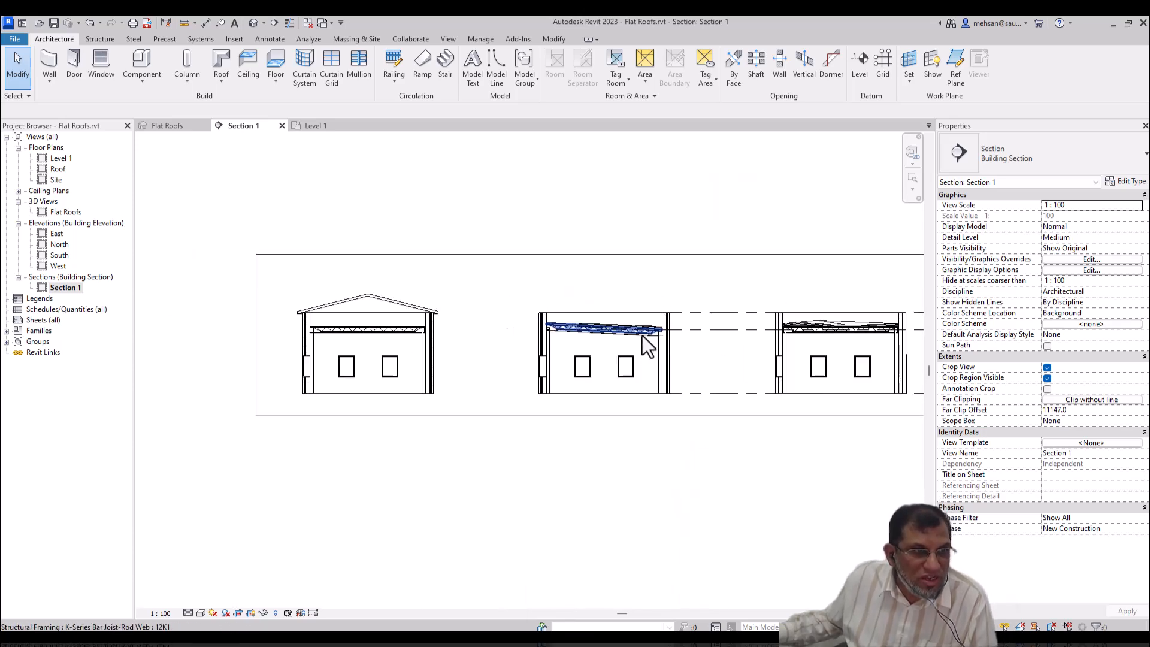
pyautogui.scroll(4, 656, 341)
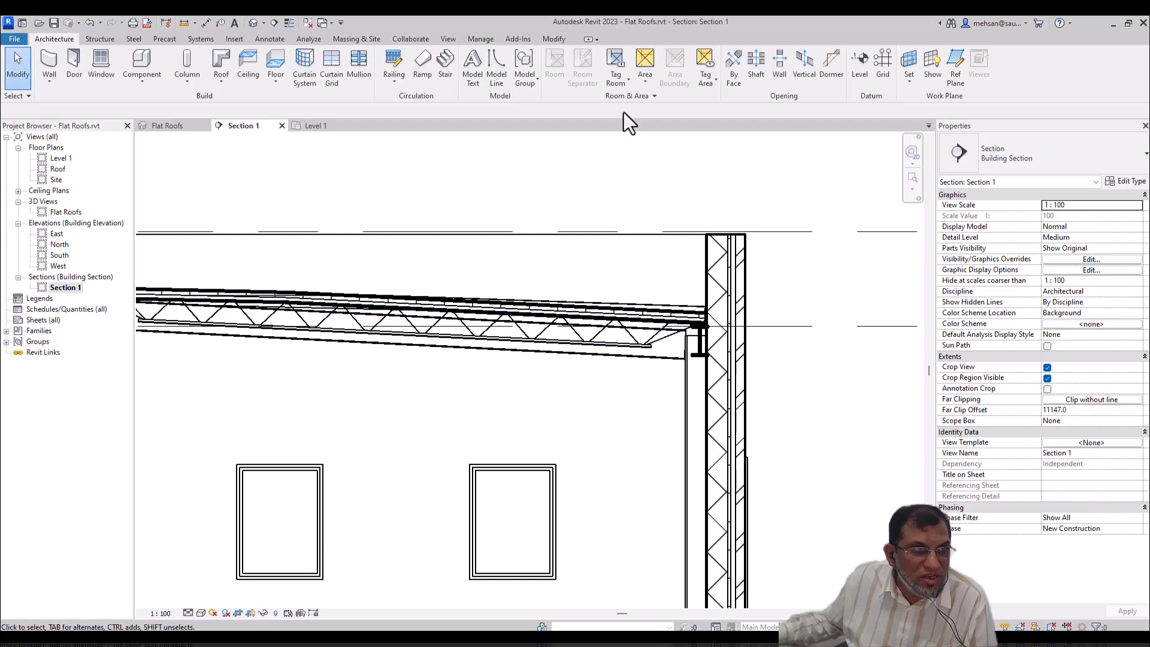
pyautogui.click(649, 308)
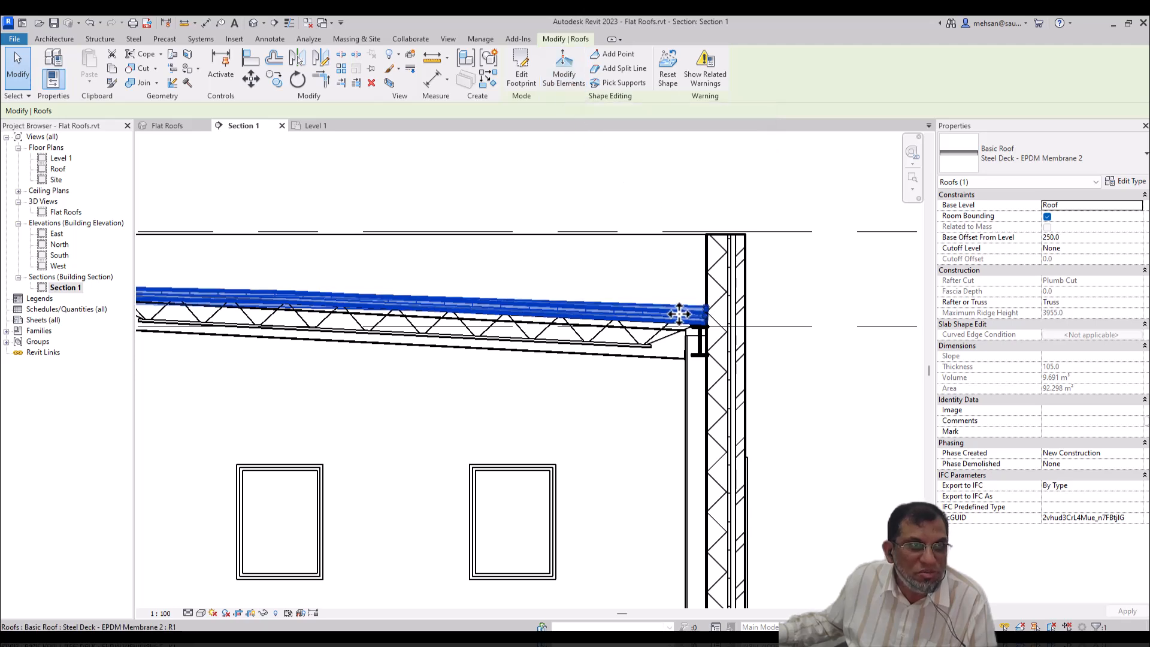
pyautogui.scroll(-4, 725, 293)
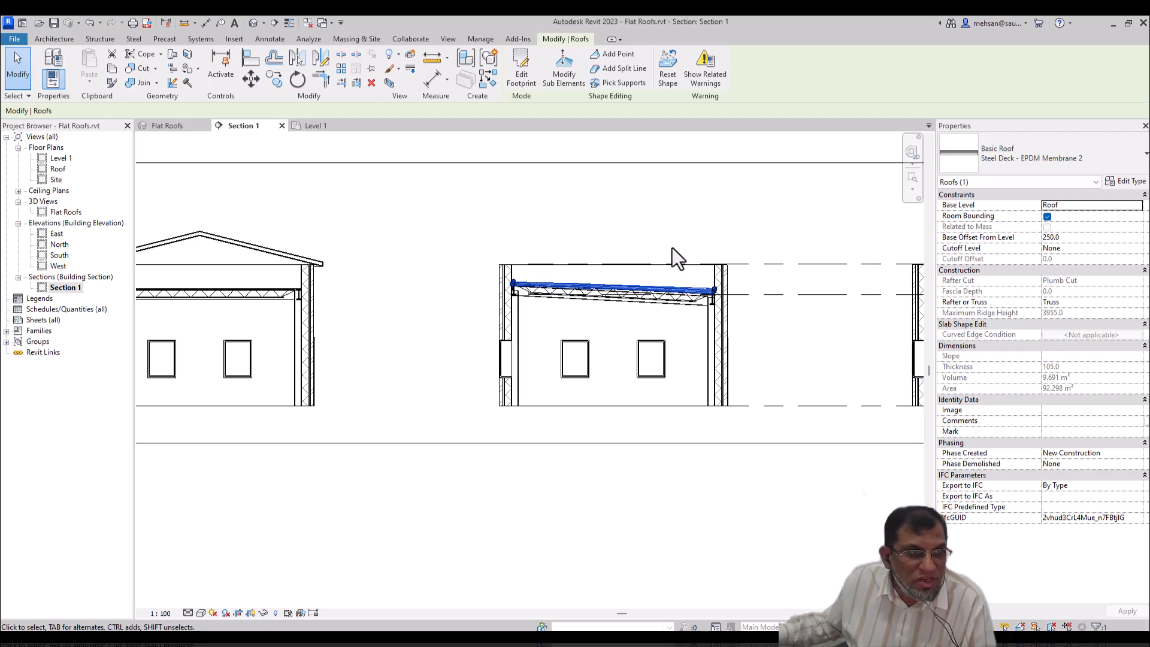
pyautogui.scroll(-2, 671, 258)
# - Switch to the Flat Roofs 3D view and set it to the Shaded visual style and Fine detail level
pyautogui.click(67, 287)
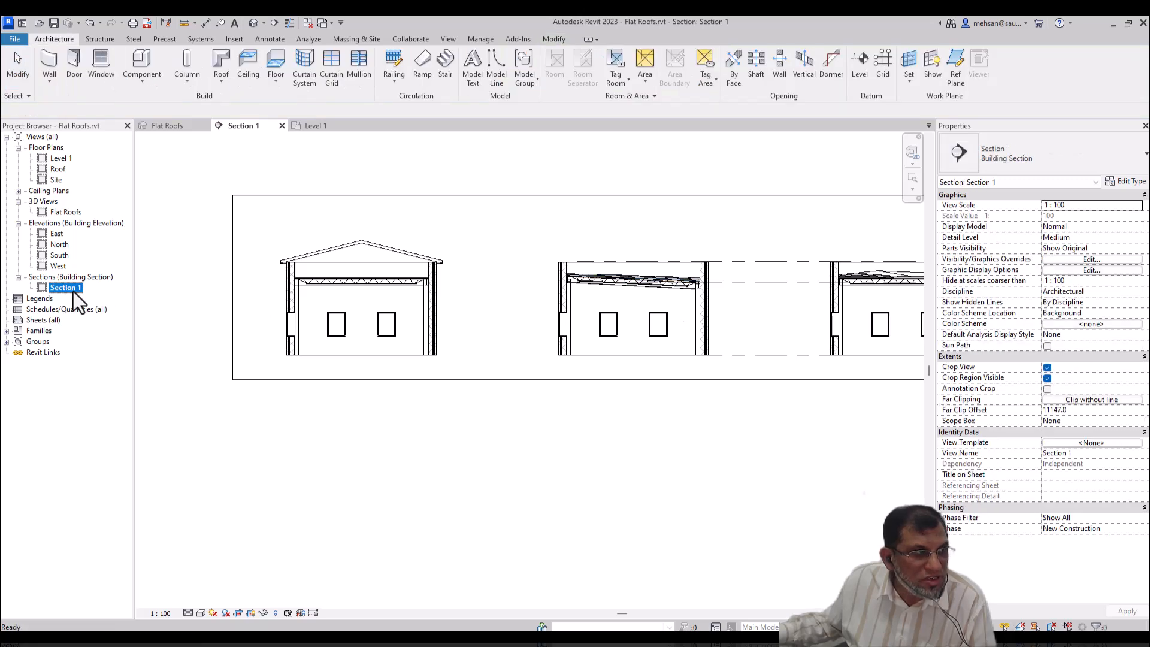
pyautogui.click(586, 321)
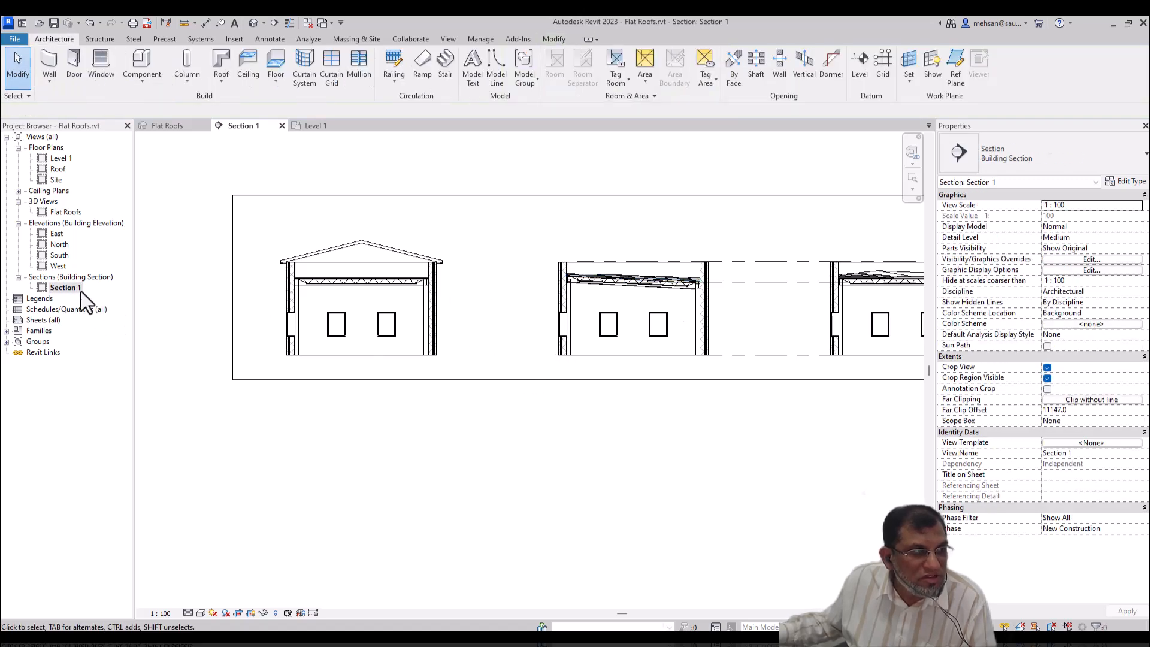
pyautogui.click(168, 126)
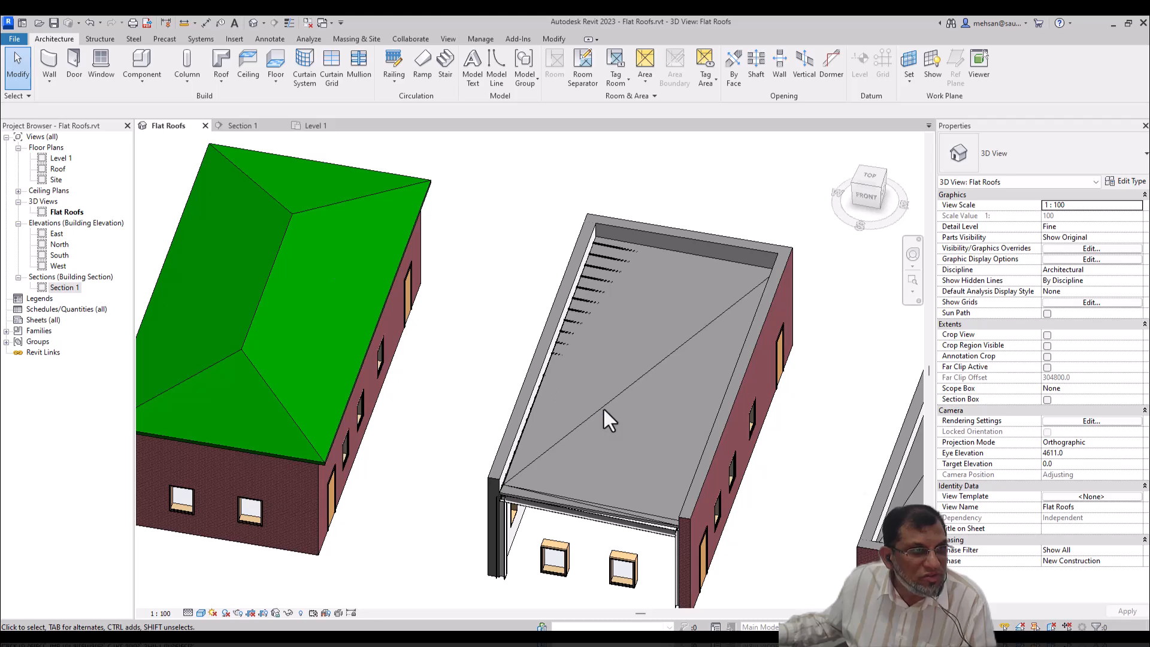
pyautogui.scroll(-1, 721, 351)
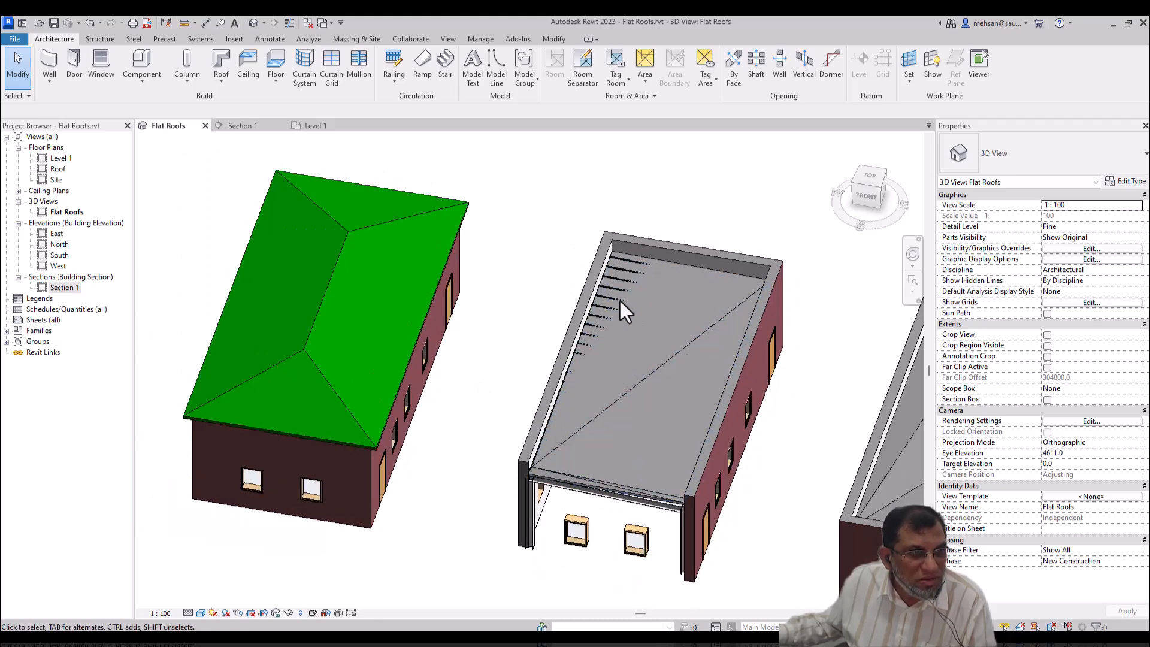
pyautogui.click(732, 312)
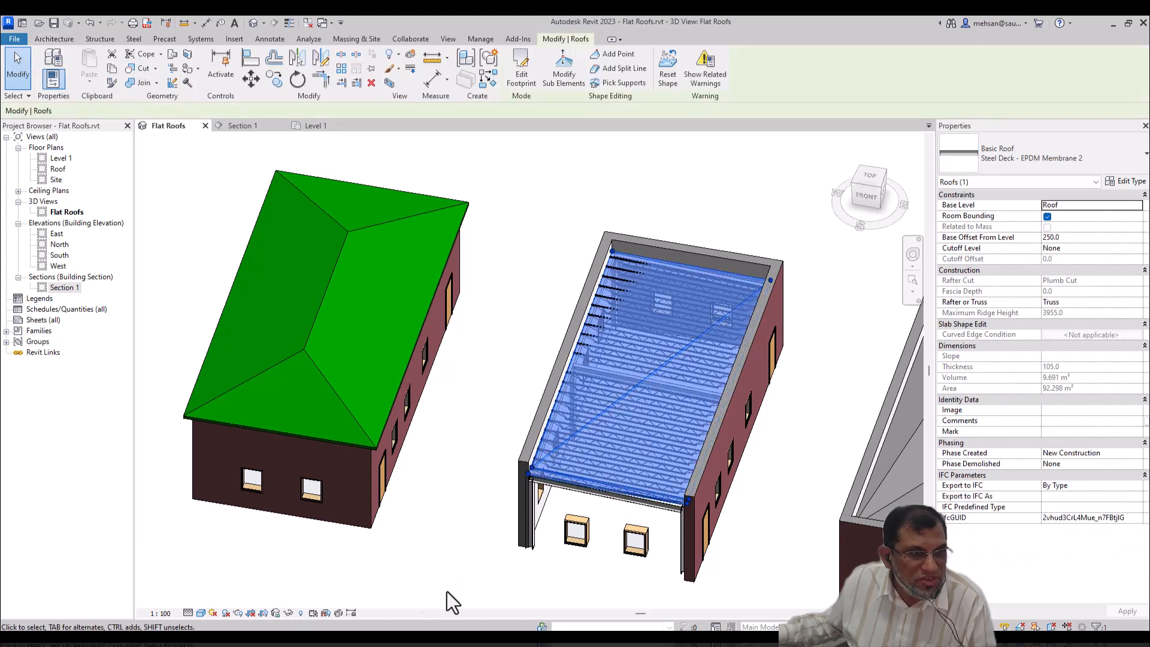
pyautogui.click(201, 613)
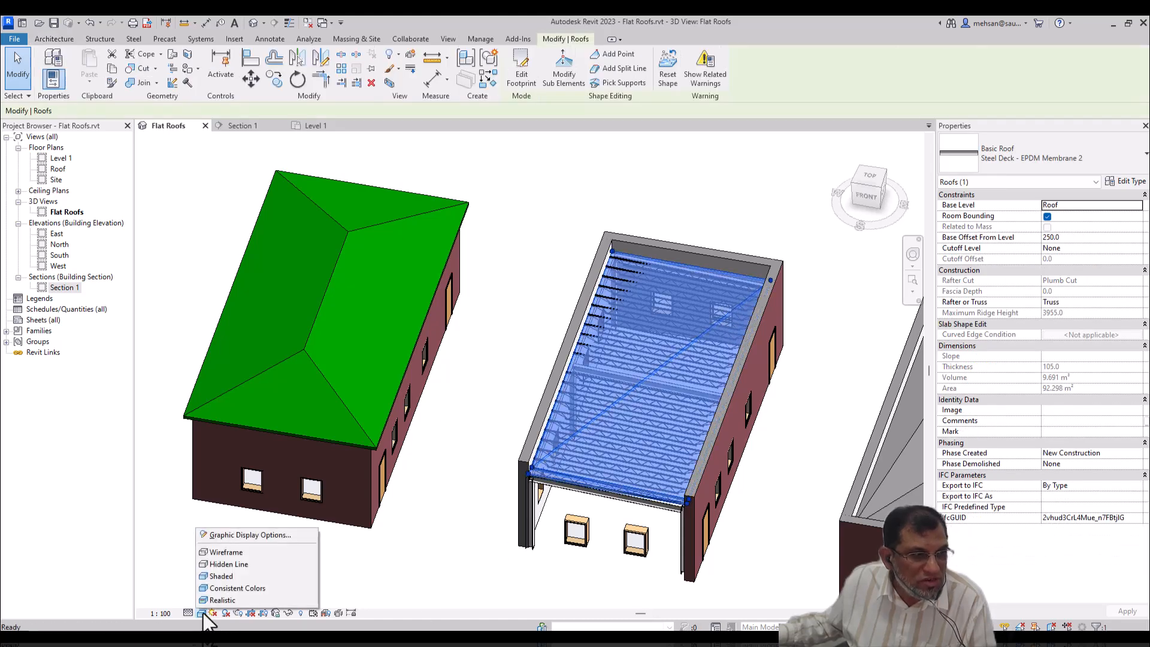
pyautogui.click(218, 577)
pyautogui.click(190, 612)
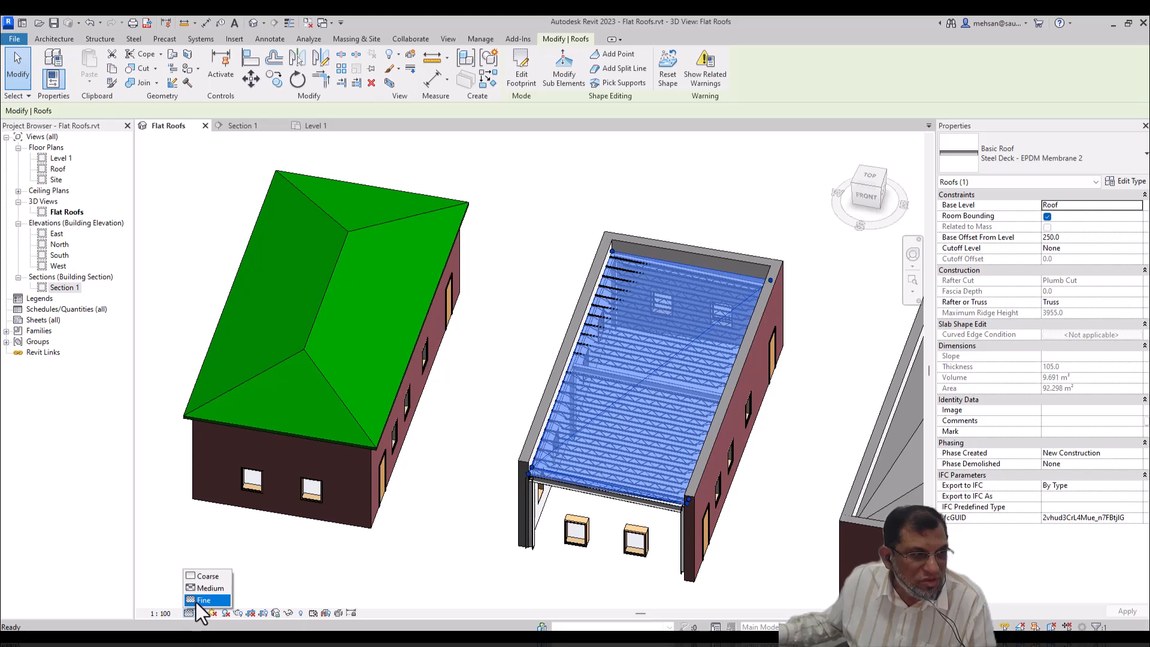
pyautogui.click(196, 601)
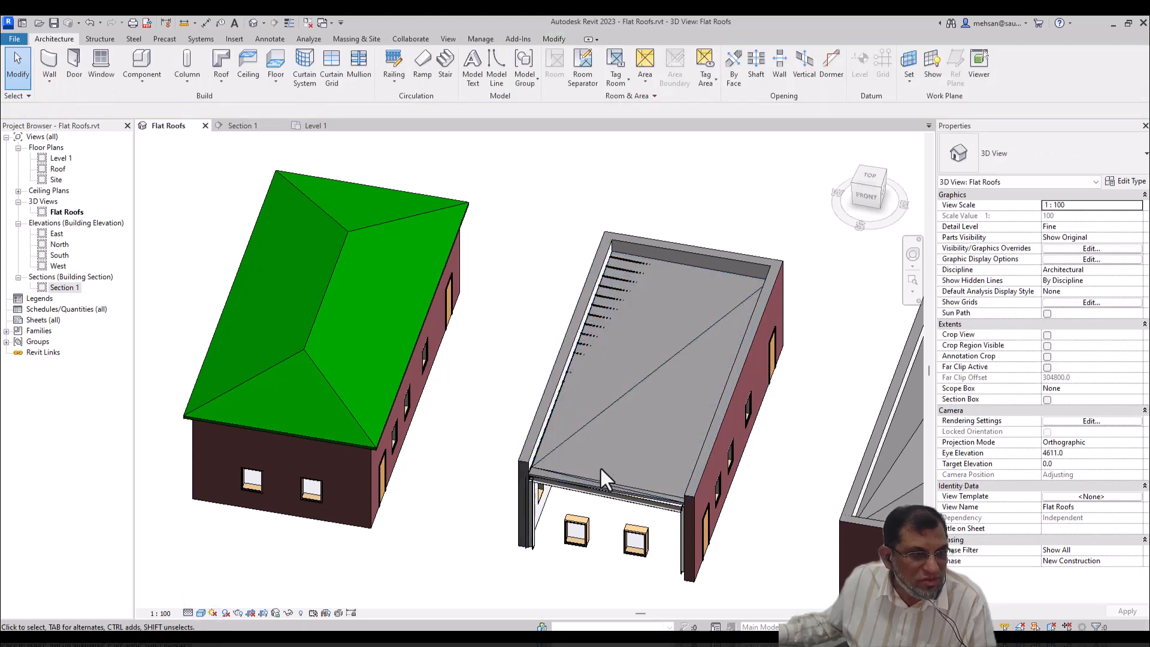
# - Set the middle building's flat roof to a base offset of 300 from the Roof level, covering the truss tops
pyautogui.scroll(6, 599, 462)
pyautogui.press('capslock')
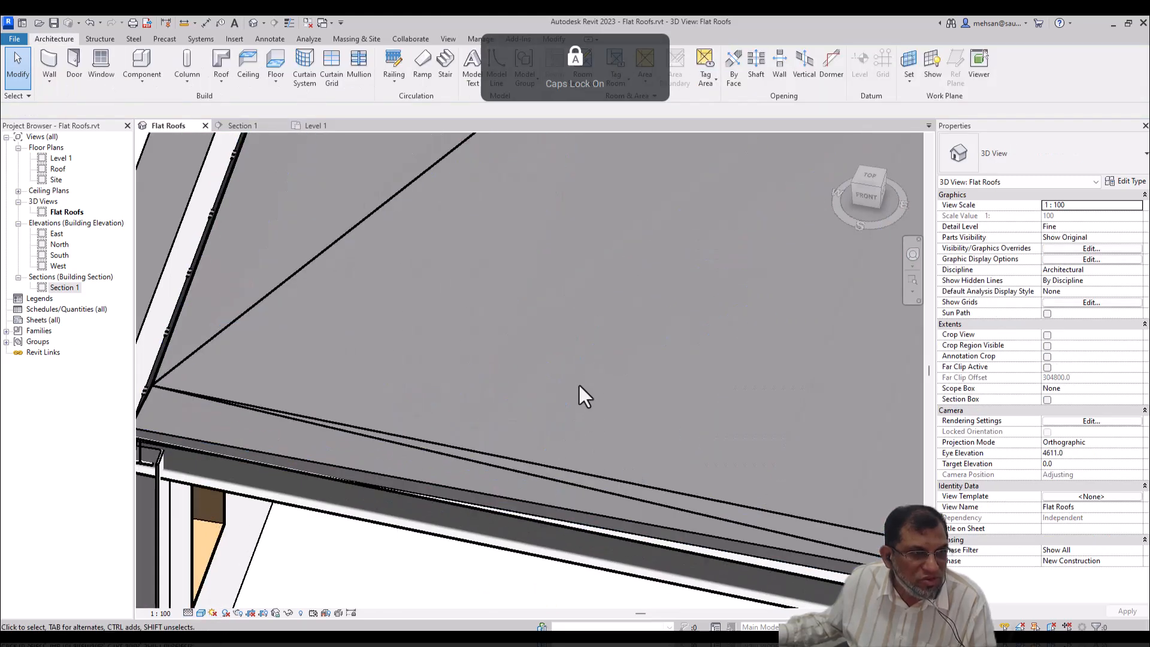
pyautogui.keyDown('shift'); pyautogui.moveTo(560, 412); pyautogui.dragTo(598, 354, button='middle'); pyautogui.keyUp('shift')
pyautogui.scroll(-8, 591, 304)
pyautogui.rightClick(598, 355)
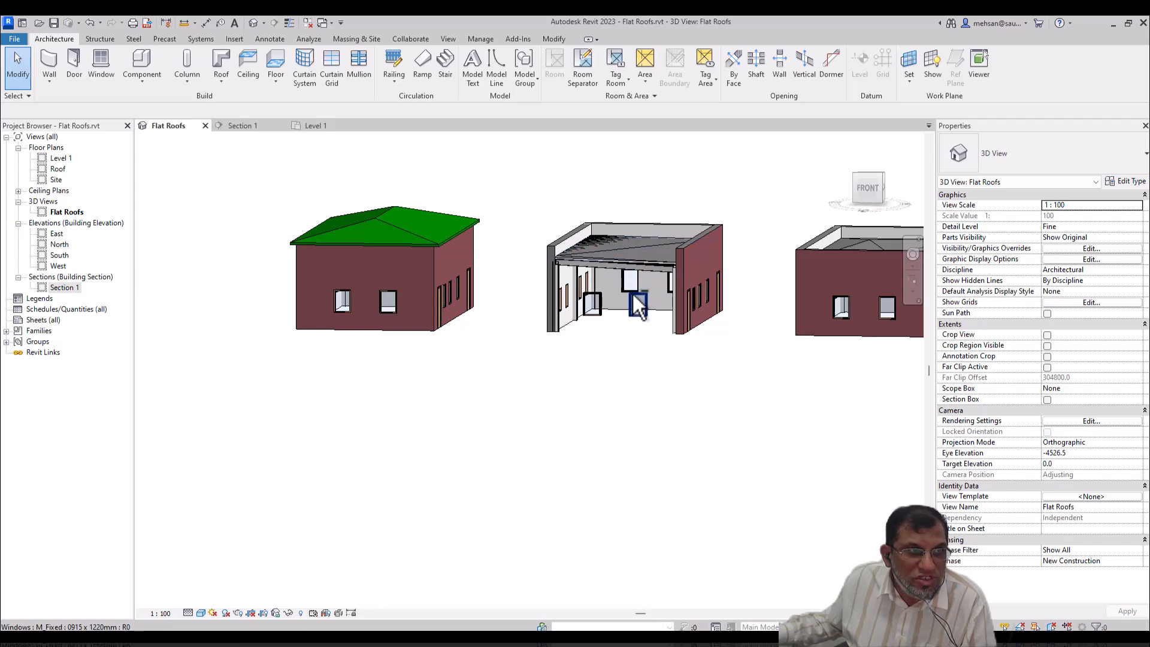
pyautogui.scroll(5, 599, 232)
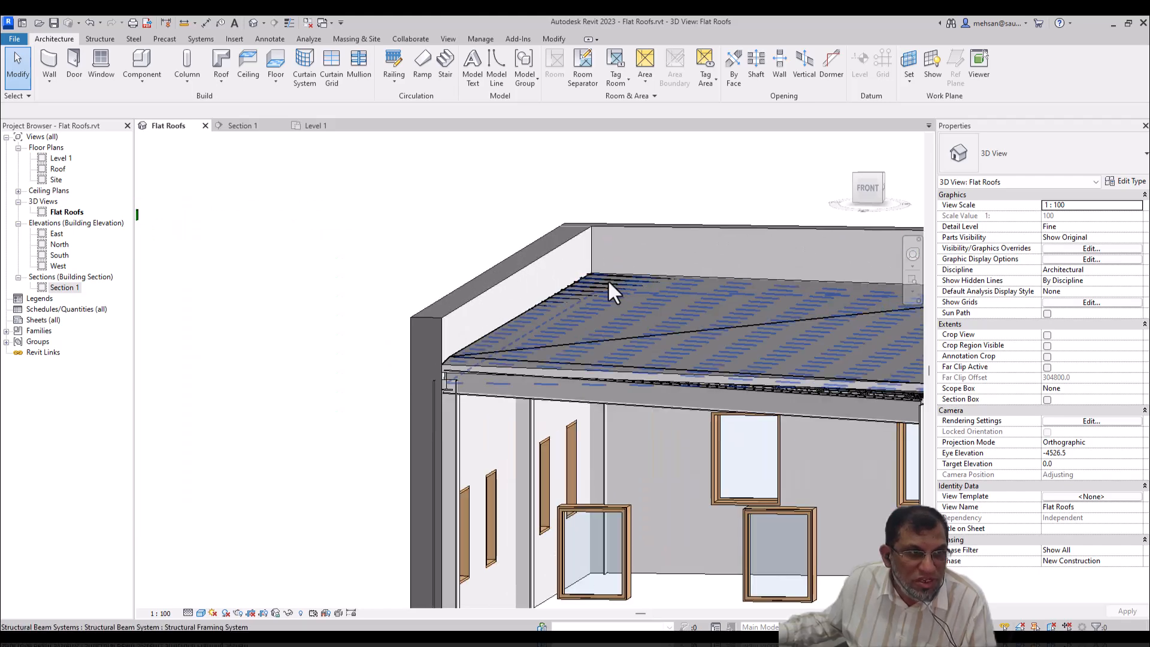
pyautogui.click(594, 368)
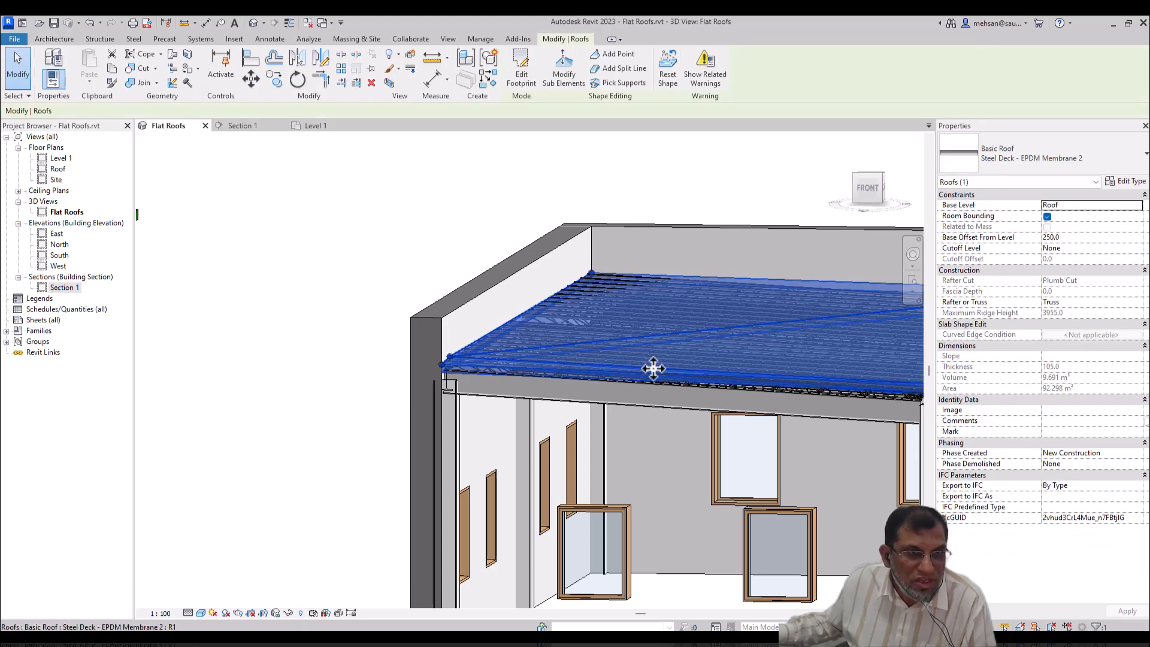
pyautogui.click(1065, 240)
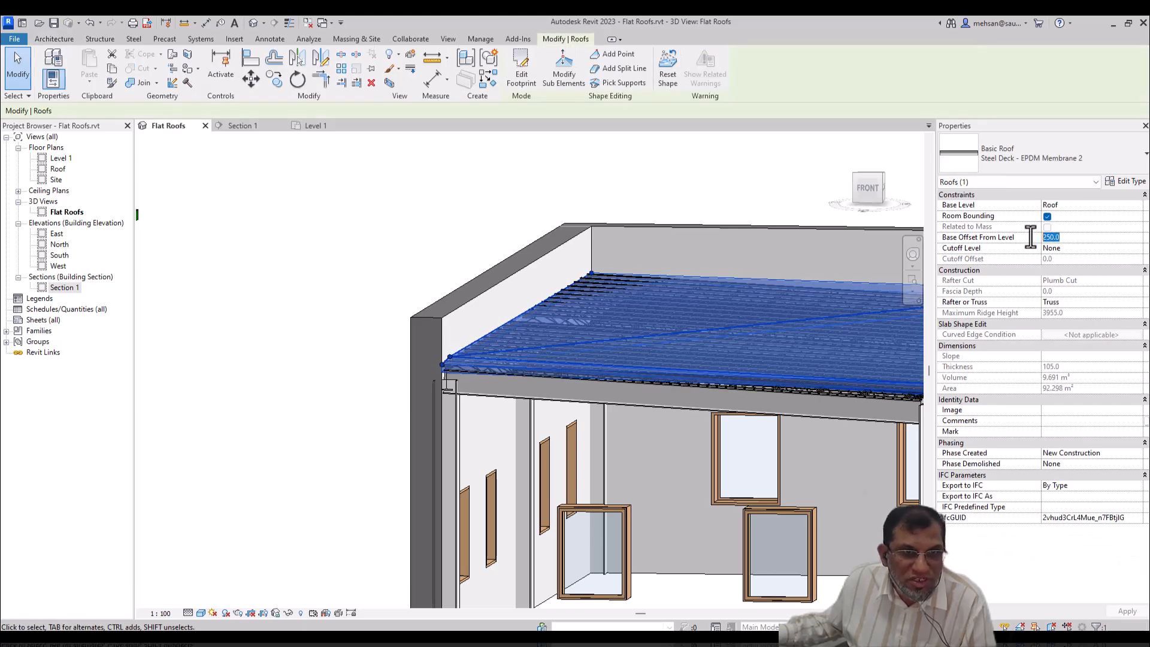
pyautogui.write('300')
pyautogui.press('Return')
pyautogui.press('Escape')
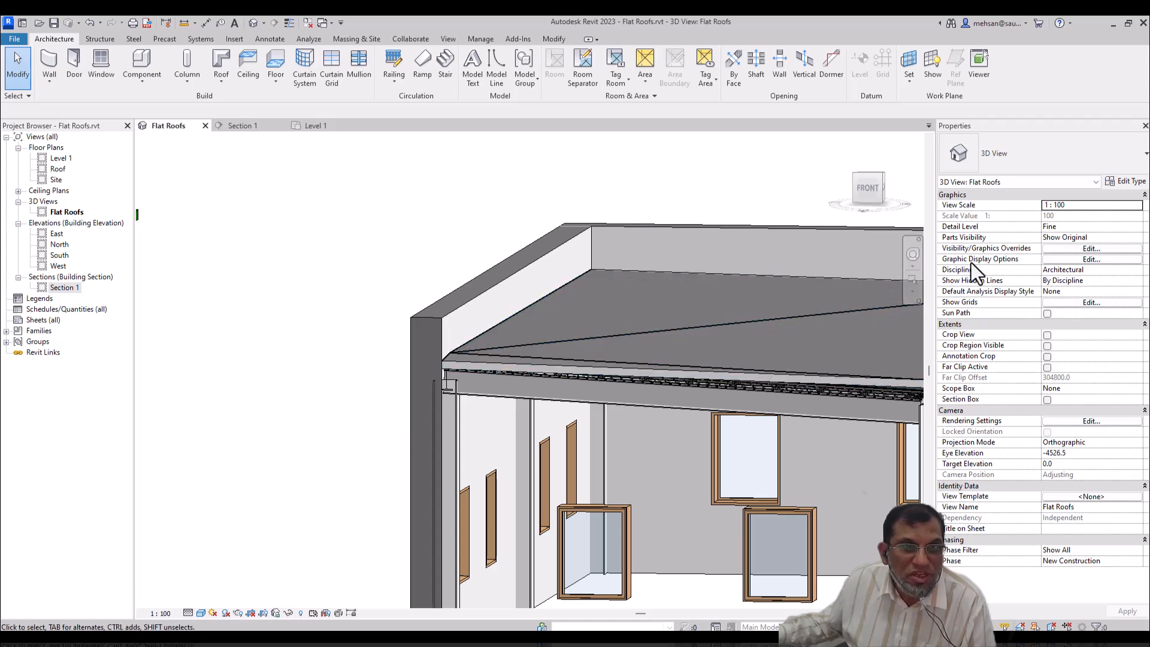
pyautogui.click(788, 278)
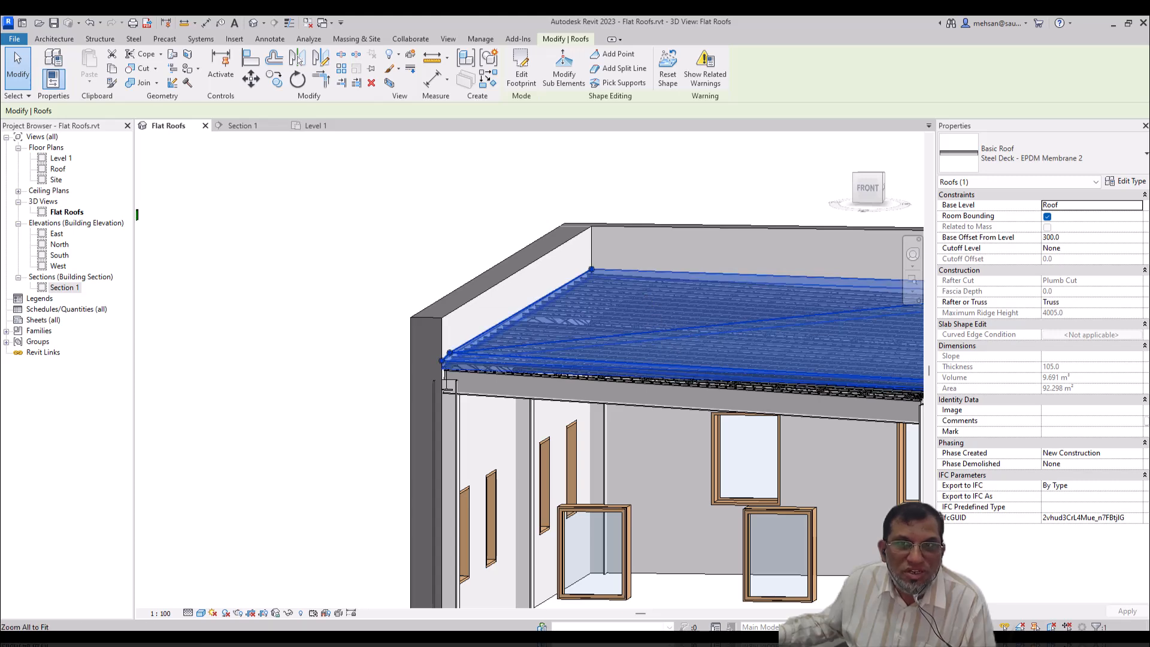
pyautogui.press('Escape')
# - Review the roofs and trusses of all three buildings in Section 1
pyautogui.scroll(-6, 700, 398)
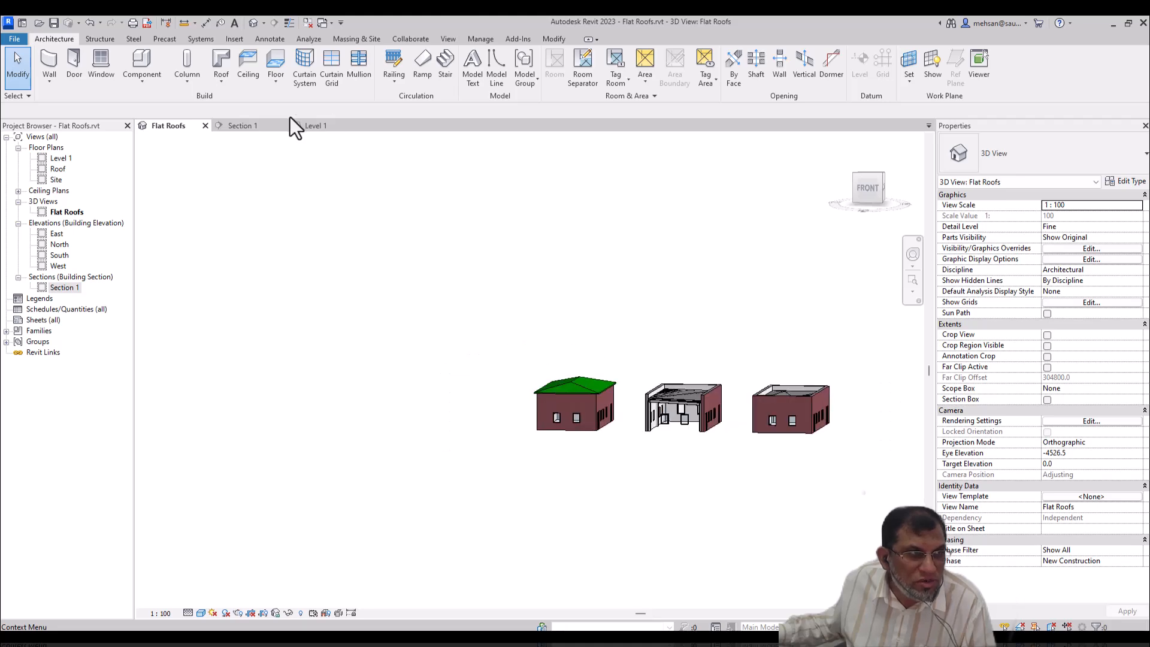
pyautogui.click(242, 125)
pyautogui.press('capslock')
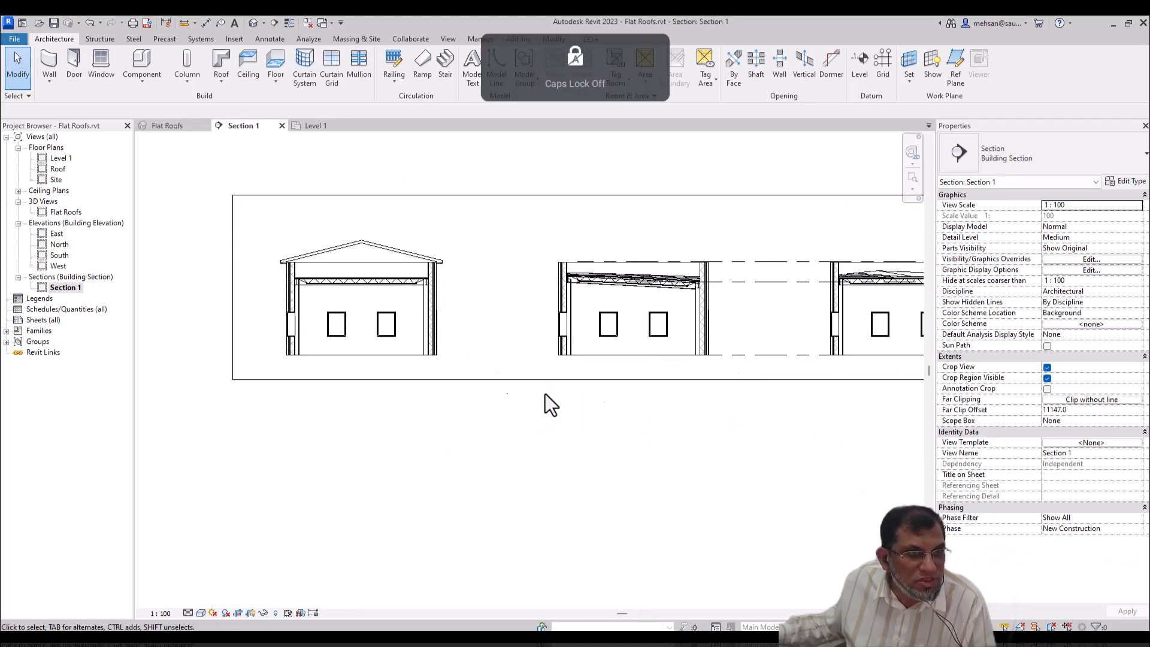
pyautogui.scroll(-2, 548, 352)
pyautogui.scroll(1, 809, 300)
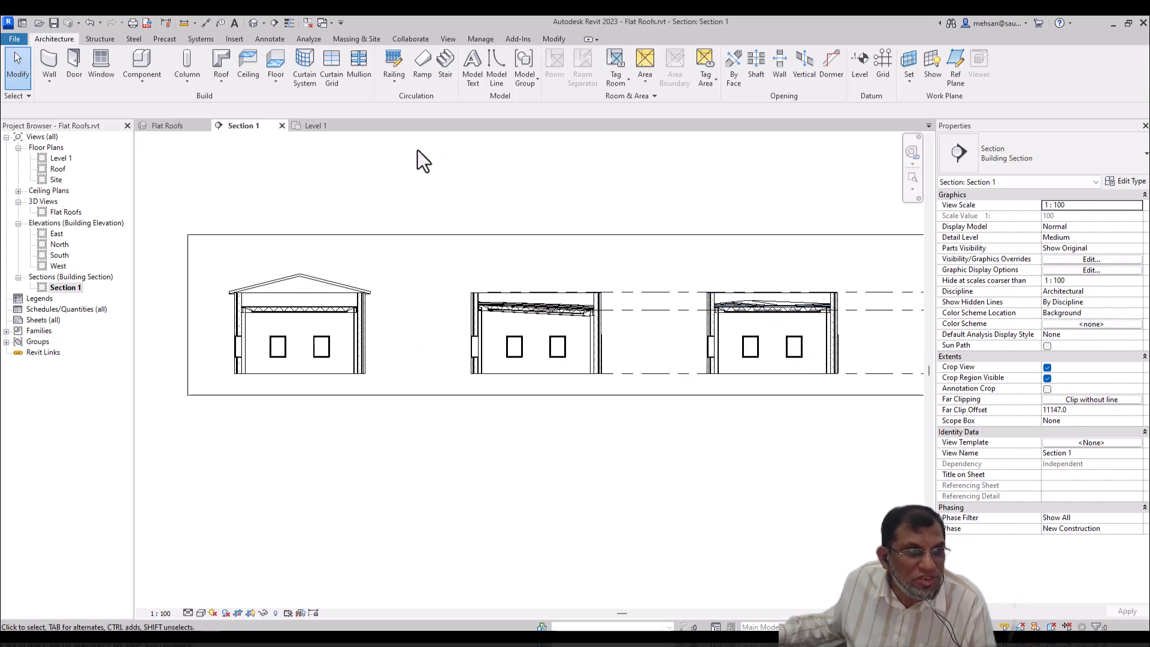
# - Reset the shape of the third building's flat roof in the Flat Roofs 3D view
pyautogui.click(175, 125)
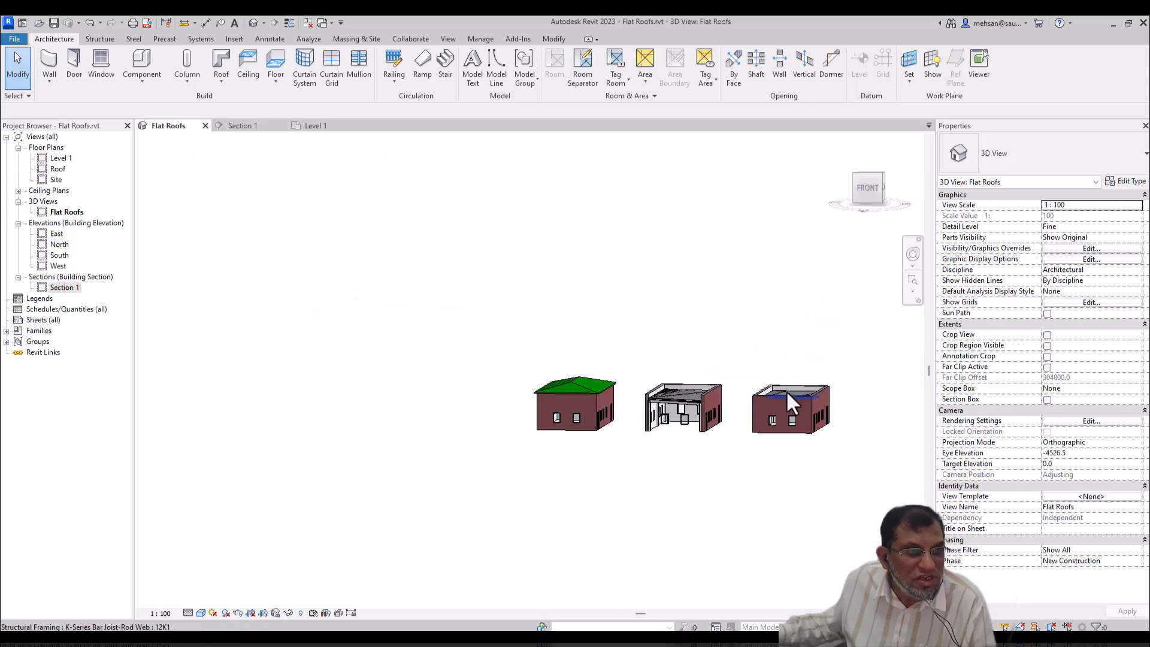
pyautogui.press('capslock')
pyautogui.press('capslock')
pyautogui.keyDown('shift'); pyautogui.moveTo(802, 405); pyautogui.dragTo(782, 534, button='middle'); pyautogui.keyUp('shift')
pyautogui.scroll(3, 806, 402)
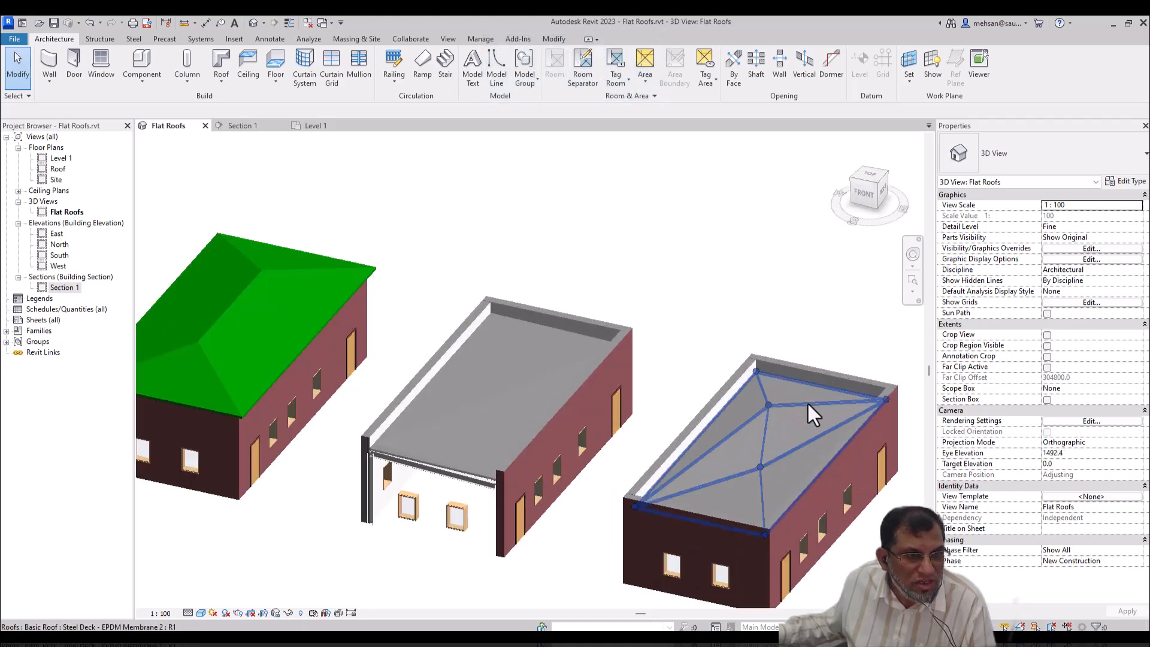
pyautogui.scroll(-1, 791, 408)
pyautogui.click(786, 403)
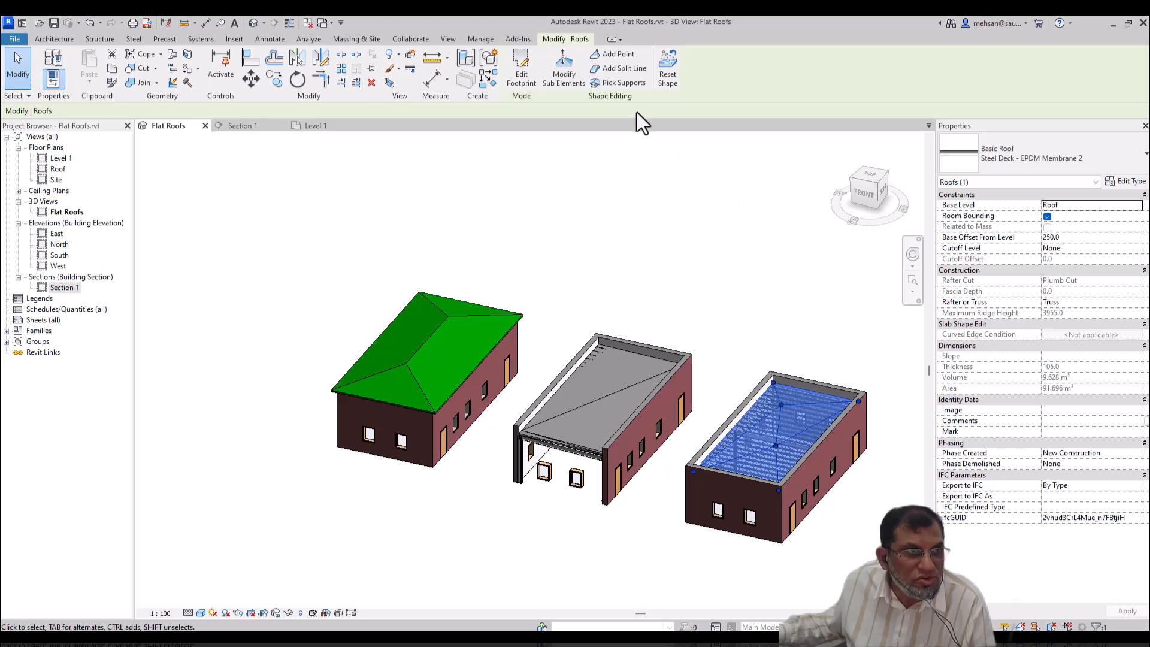
pyautogui.click(668, 78)
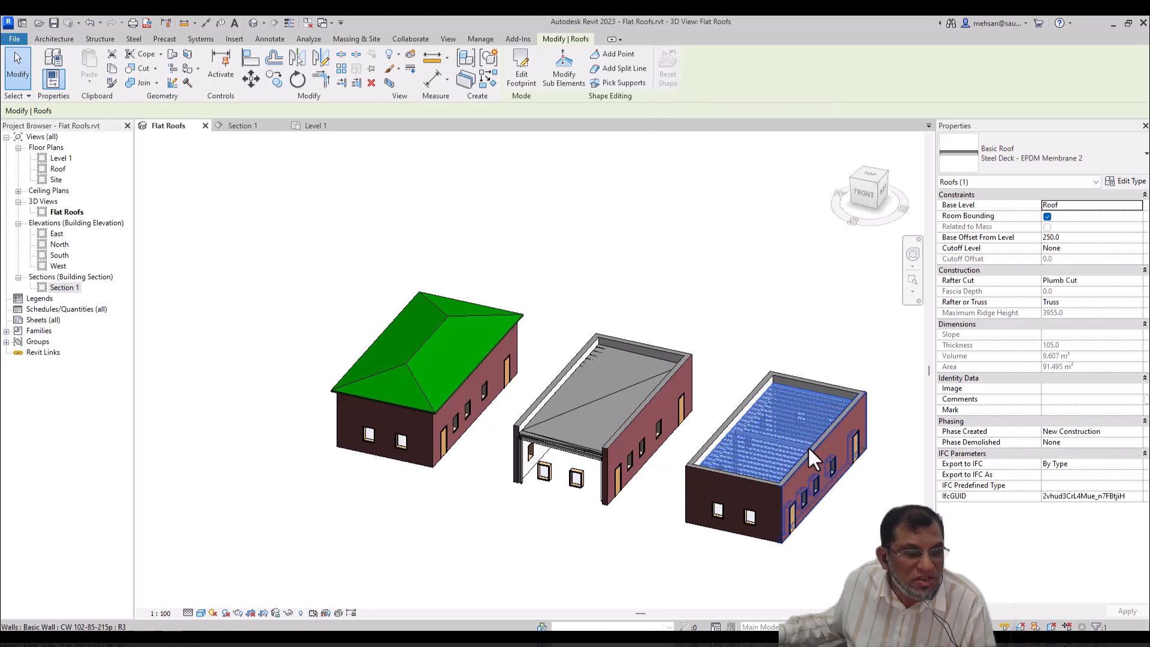
pyautogui.scroll(3, 803, 447)
pyautogui.press('Escape')
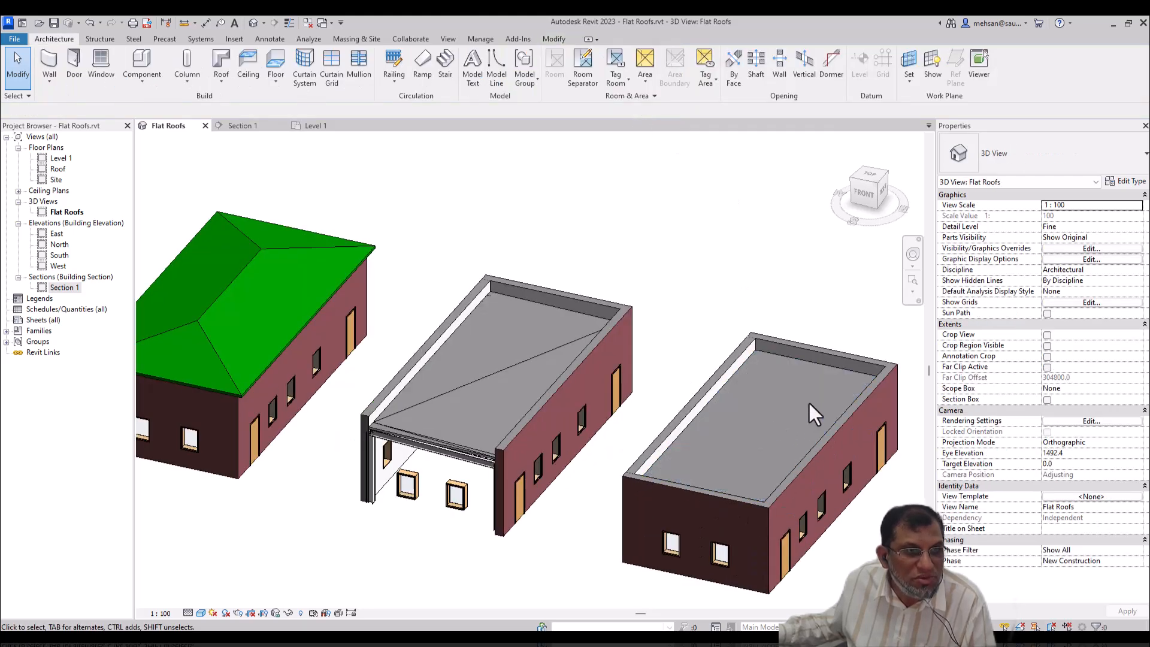
# - Add a split line lengthwise through the centre of the third building's roof, stopping short of both end walls
pyautogui.click(813, 366)
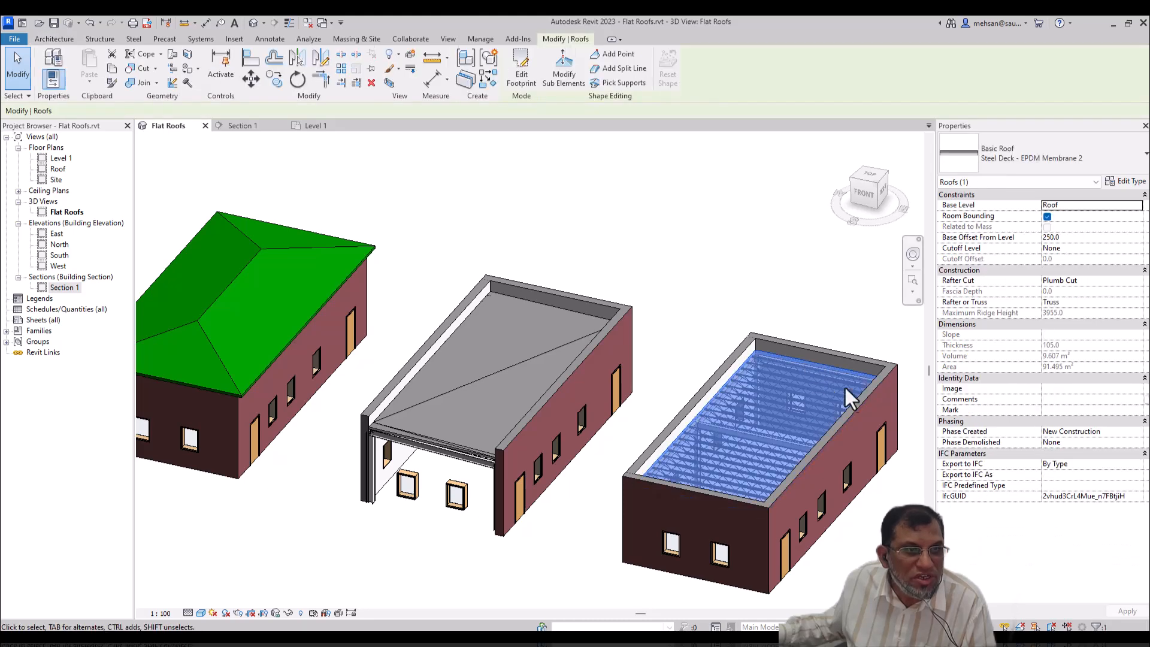
pyautogui.click(624, 70)
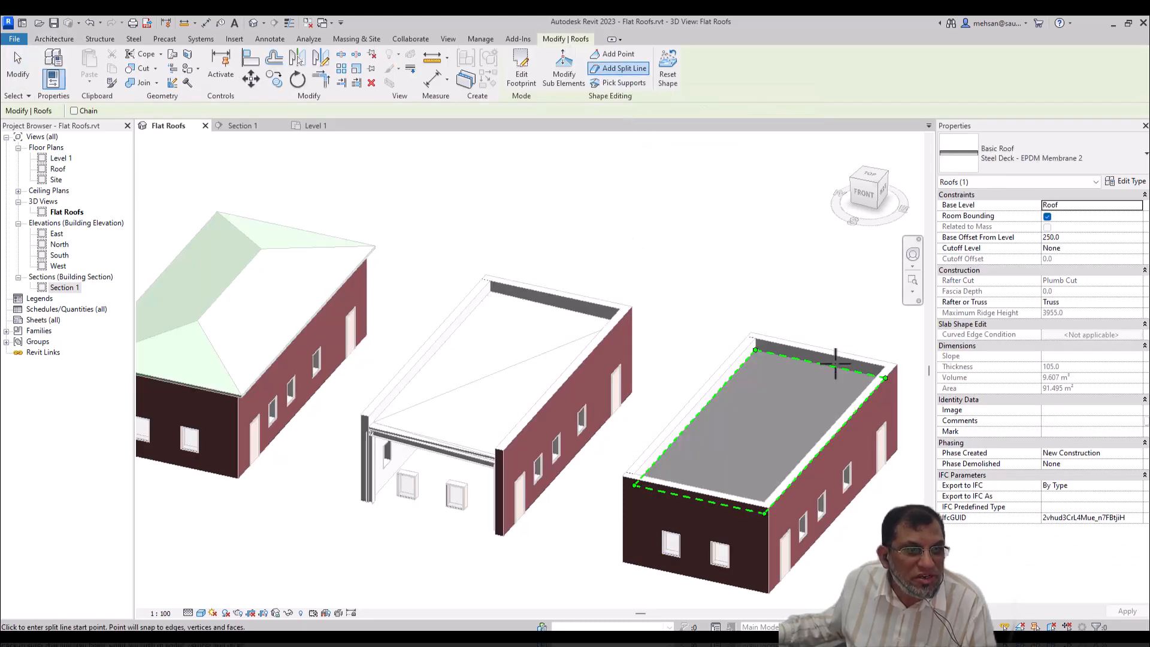
pyautogui.click(732, 453)
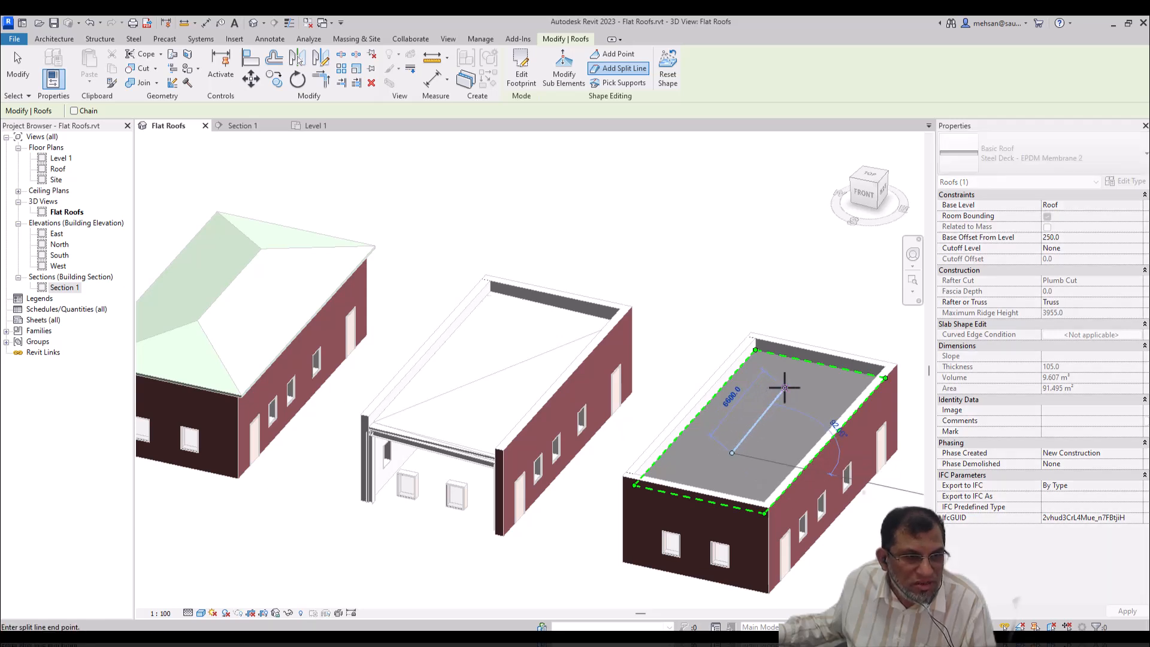
pyautogui.click(785, 388)
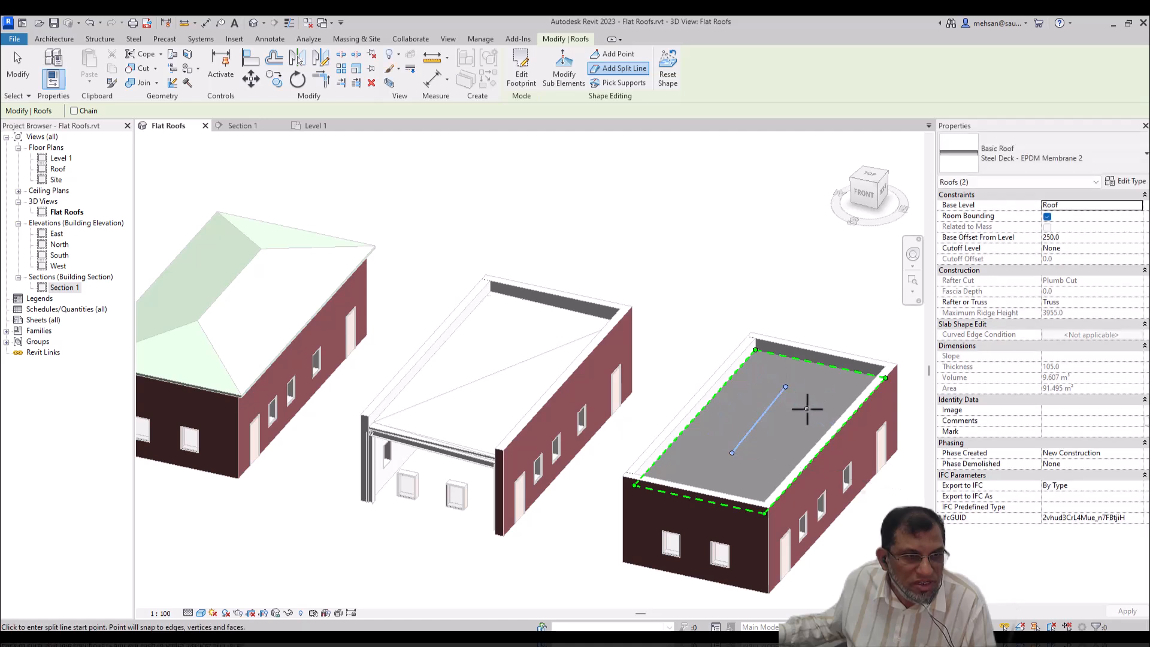
# - Raise the third roof's long edge along the left side wall to an elevation of 300
pyautogui.click(558, 80)
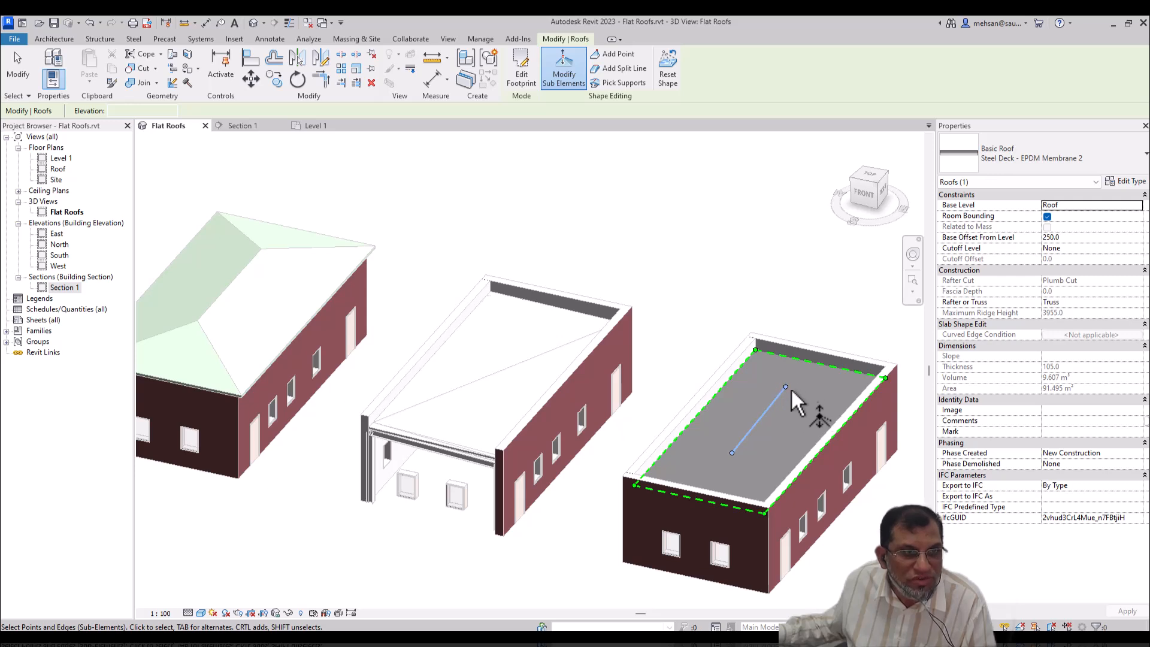
pyautogui.click(721, 387)
pyautogui.click(702, 412)
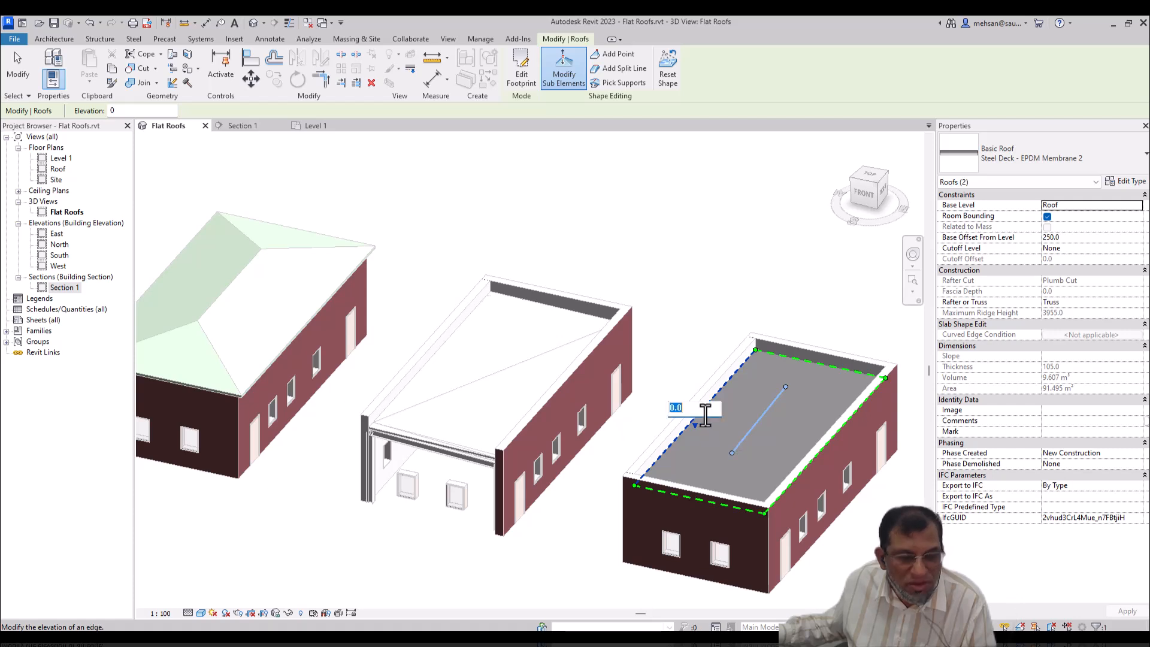
pyautogui.write('300')
pyautogui.press('Return')
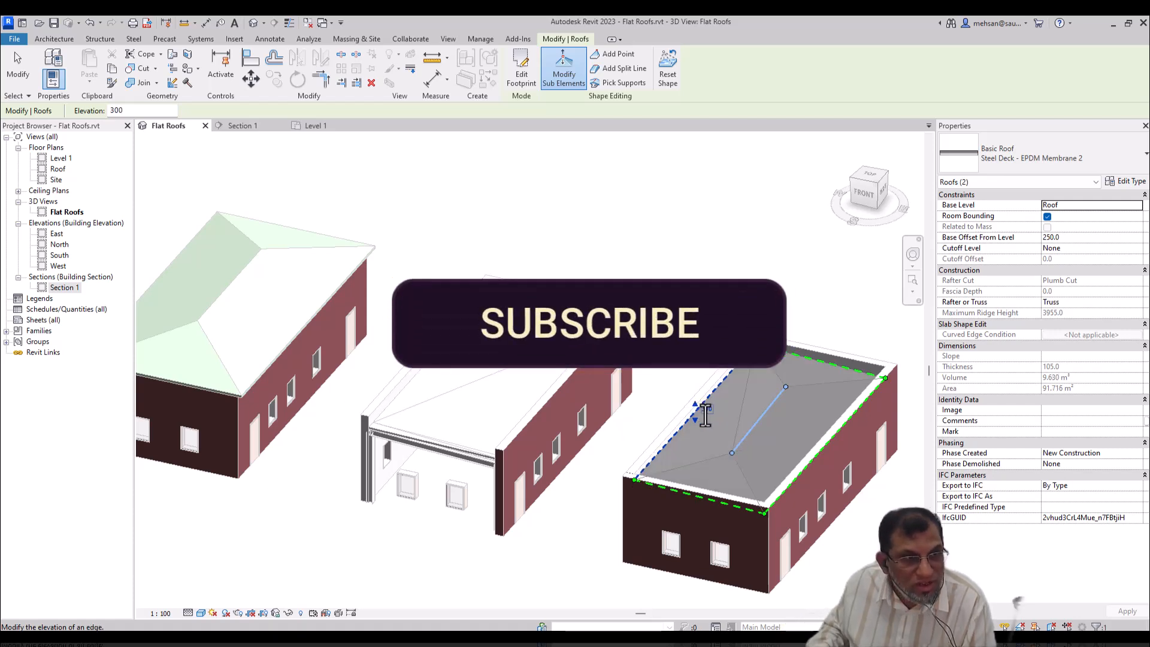
# - Raise the third roof's opposite long edge, along the wall with the doors, to 300 and leave shape editing
pyautogui.click(829, 439)
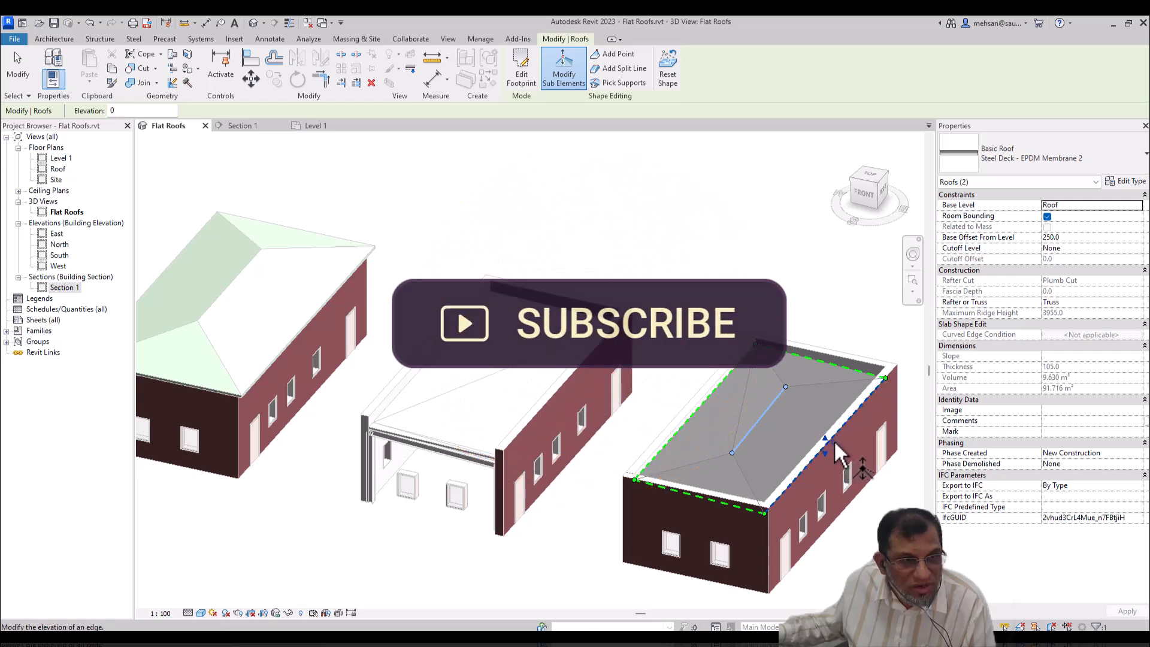
pyautogui.click(834, 440)
pyautogui.write('300')
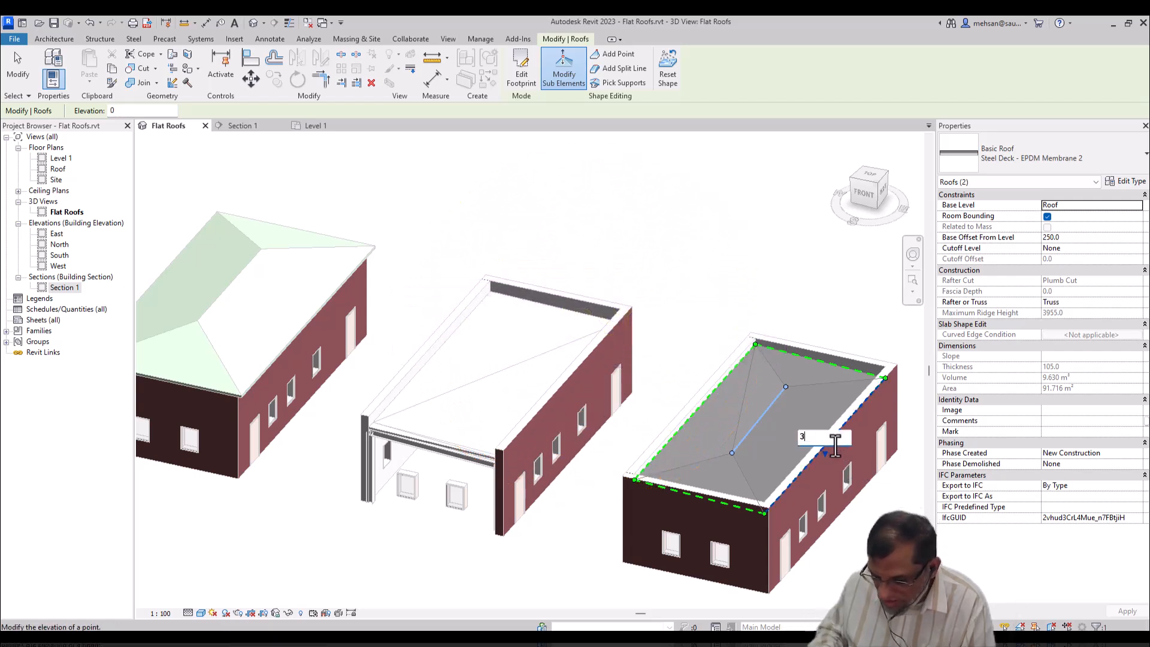
pyautogui.press('Return')
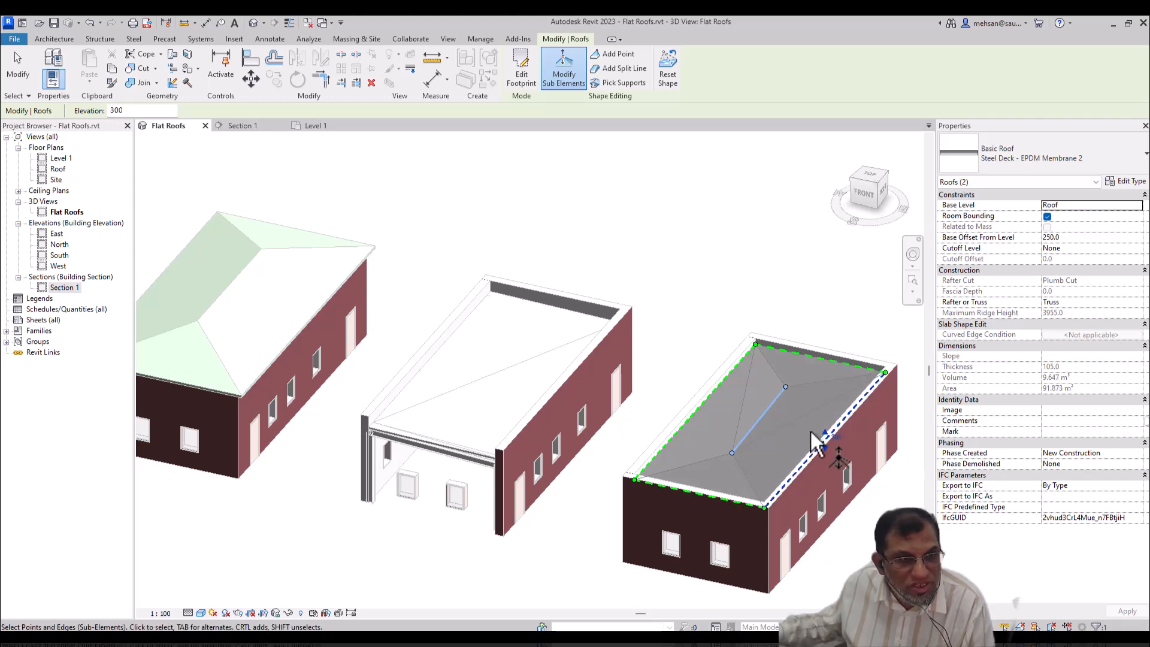
pyautogui.press('Escape')
pyautogui.press('Escape')
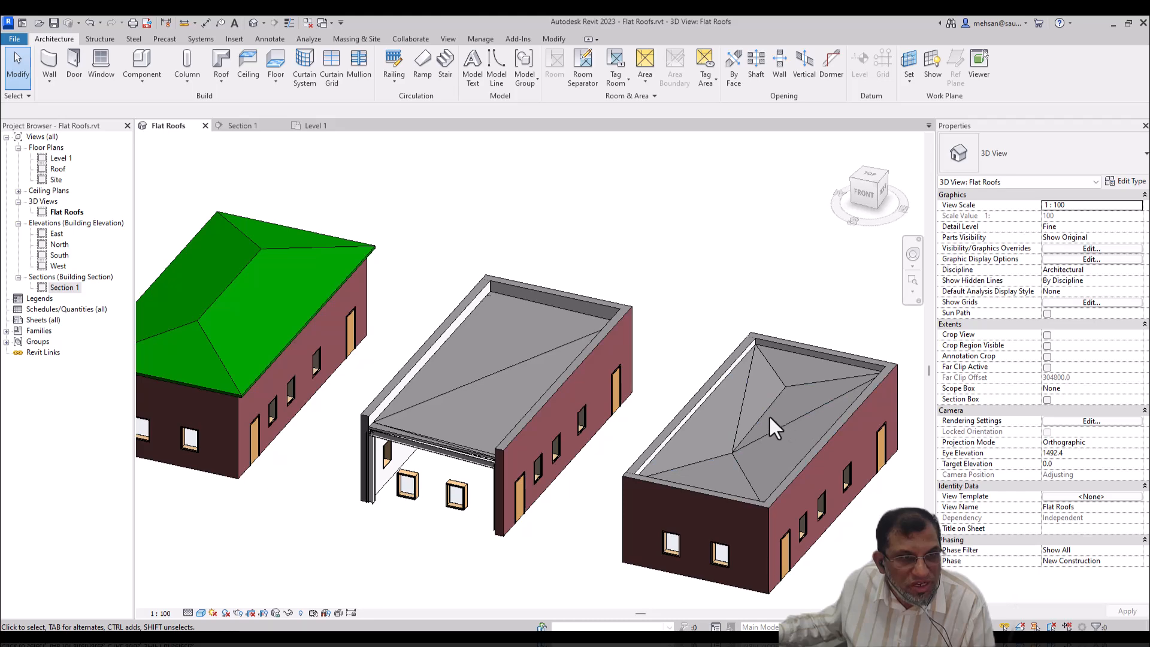
# - Inspect the third building's roof slopes in Section 1 and return to the Flat Roofs 3D view
pyautogui.click(246, 128)
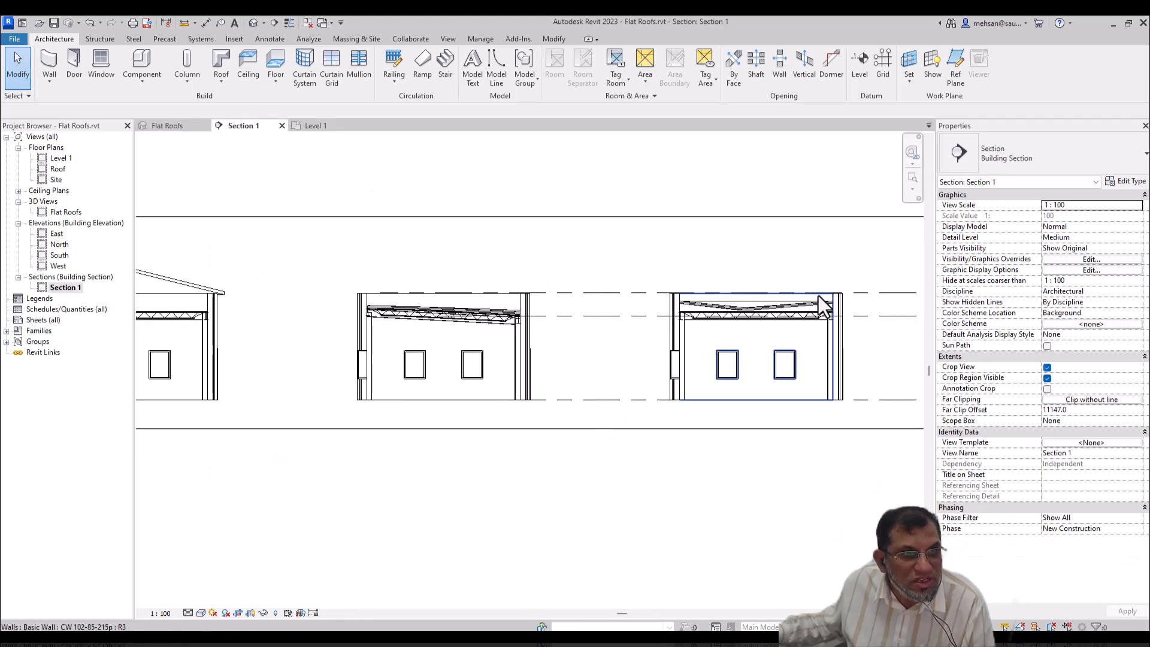
pyautogui.scroll(5, 821, 298)
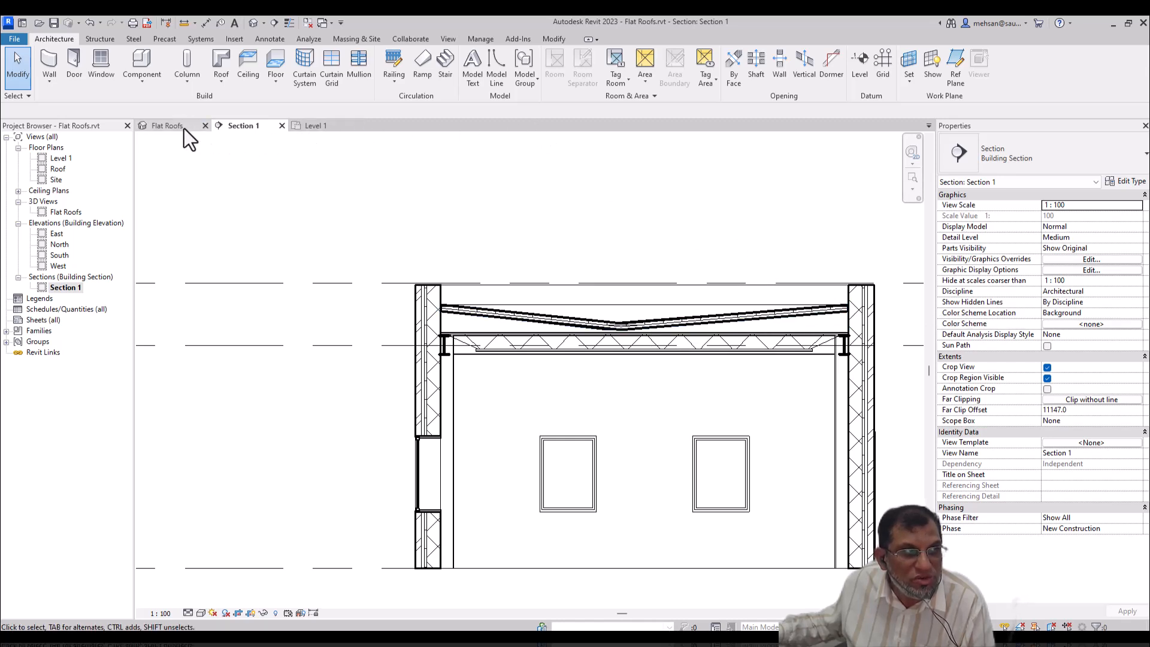
pyautogui.click(168, 127)
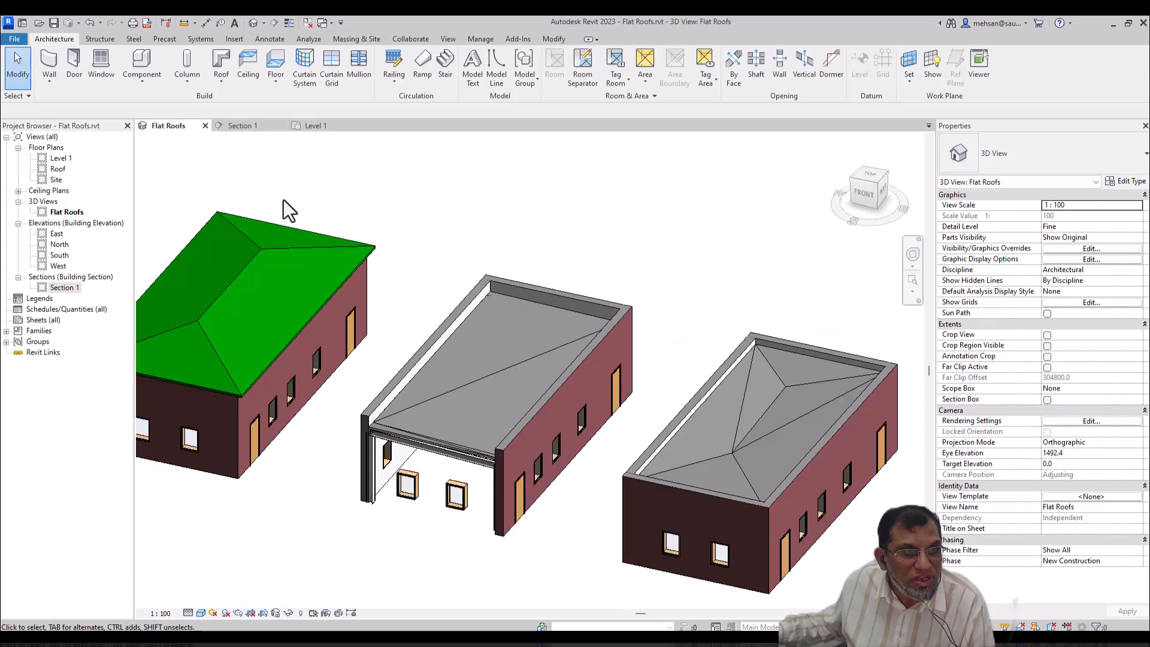
# - Check the elevation of the split line's far end point on the third roof in shape editing, leaving it unedited
pyautogui.click(760, 421)
pyautogui.press('Escape')
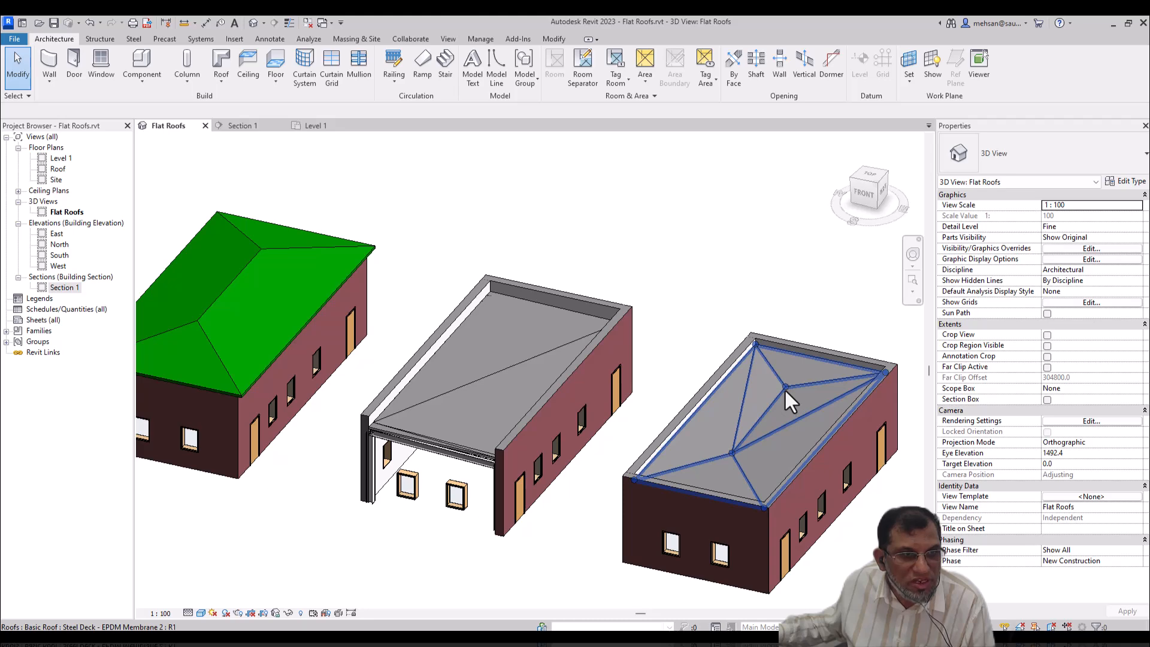
pyautogui.click(785, 388)
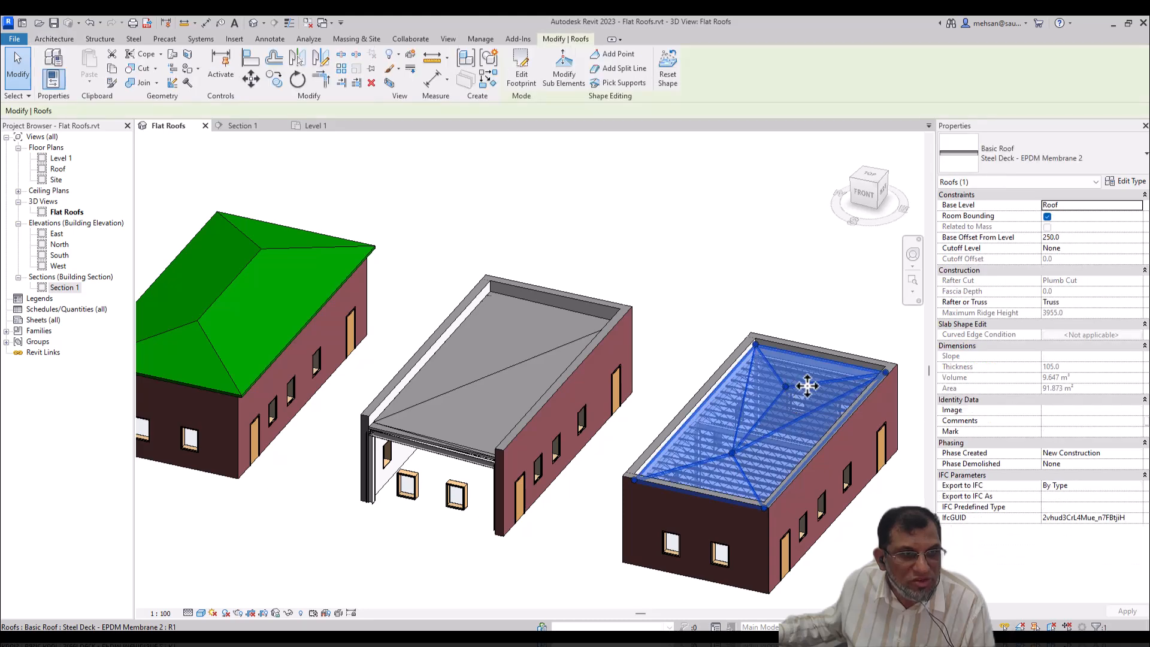
pyautogui.click(560, 79)
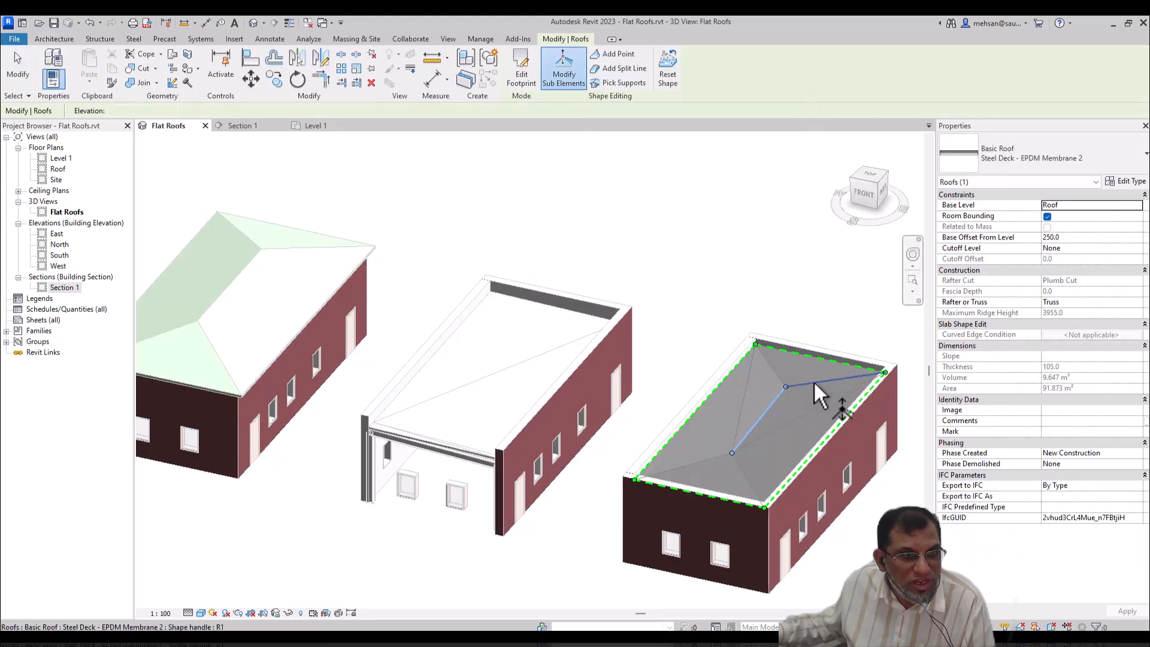
pyautogui.click(786, 386)
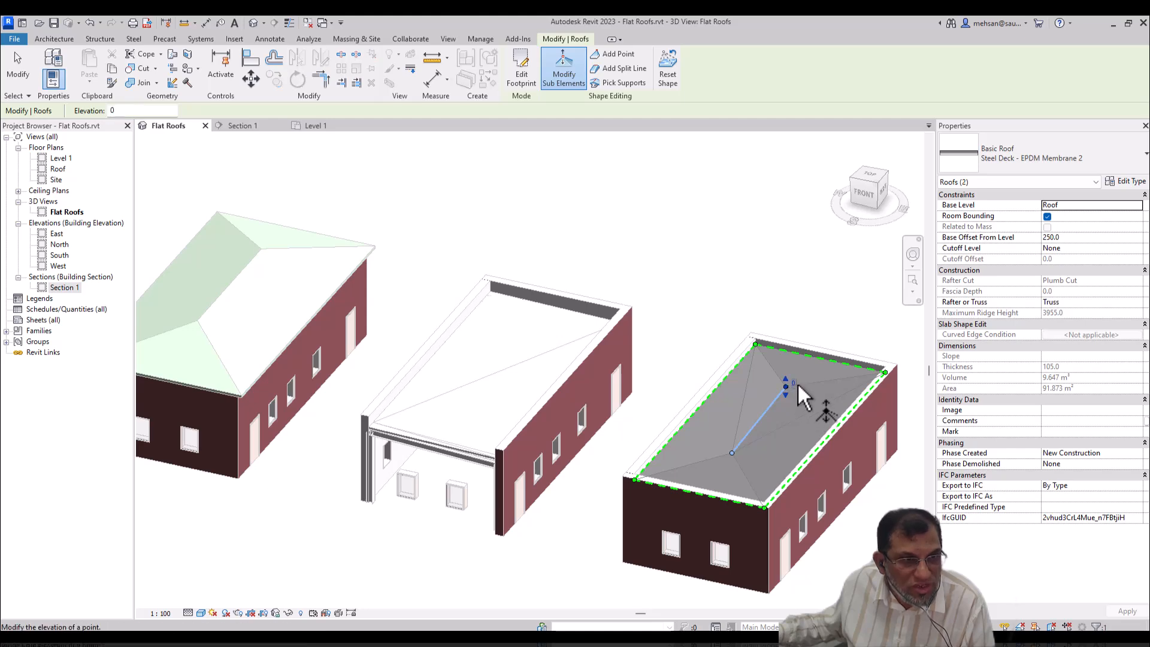
pyautogui.scroll(2, 795, 386)
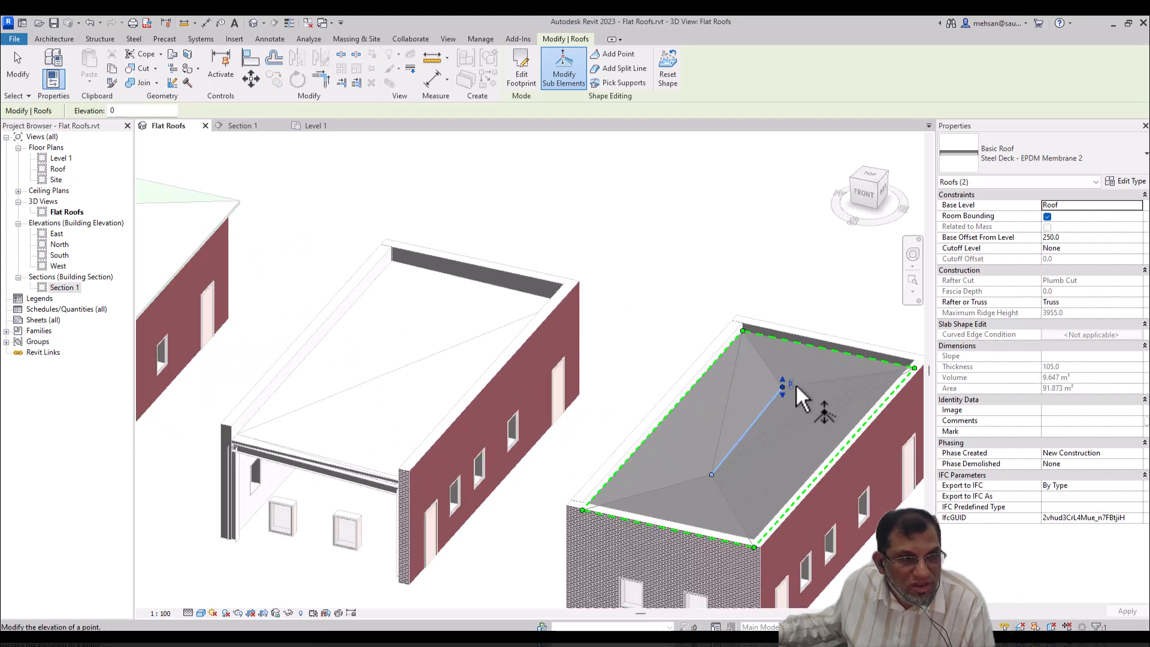
pyautogui.press('Escape')
pyautogui.press('Escape')
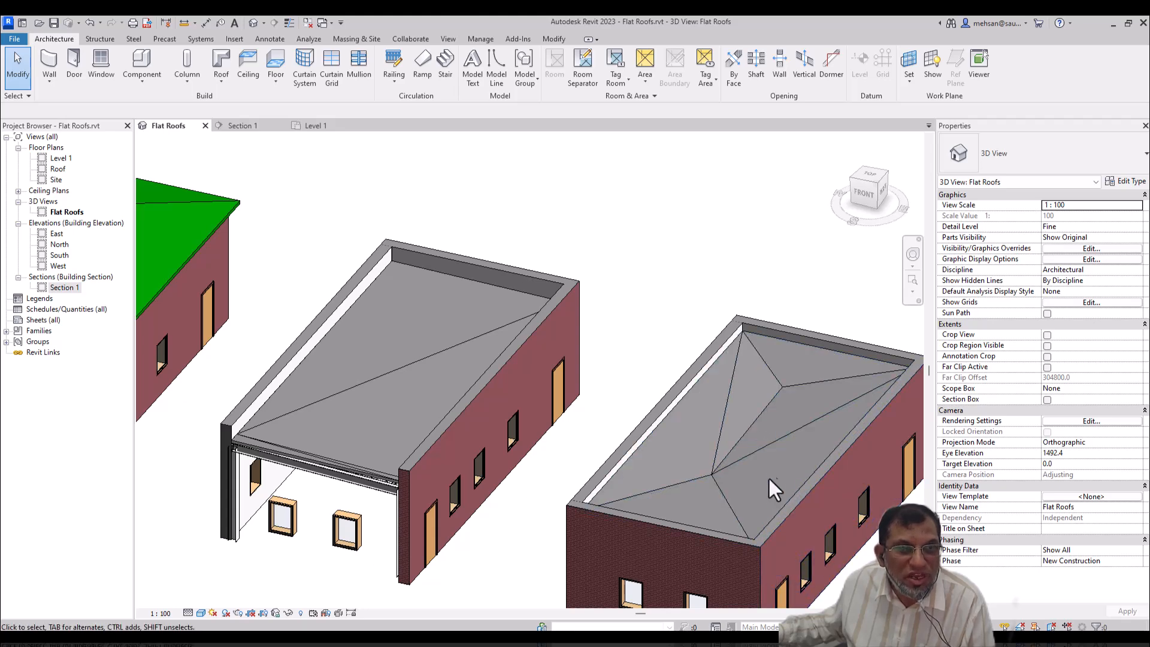
pyautogui.scroll(-3, 772, 407)
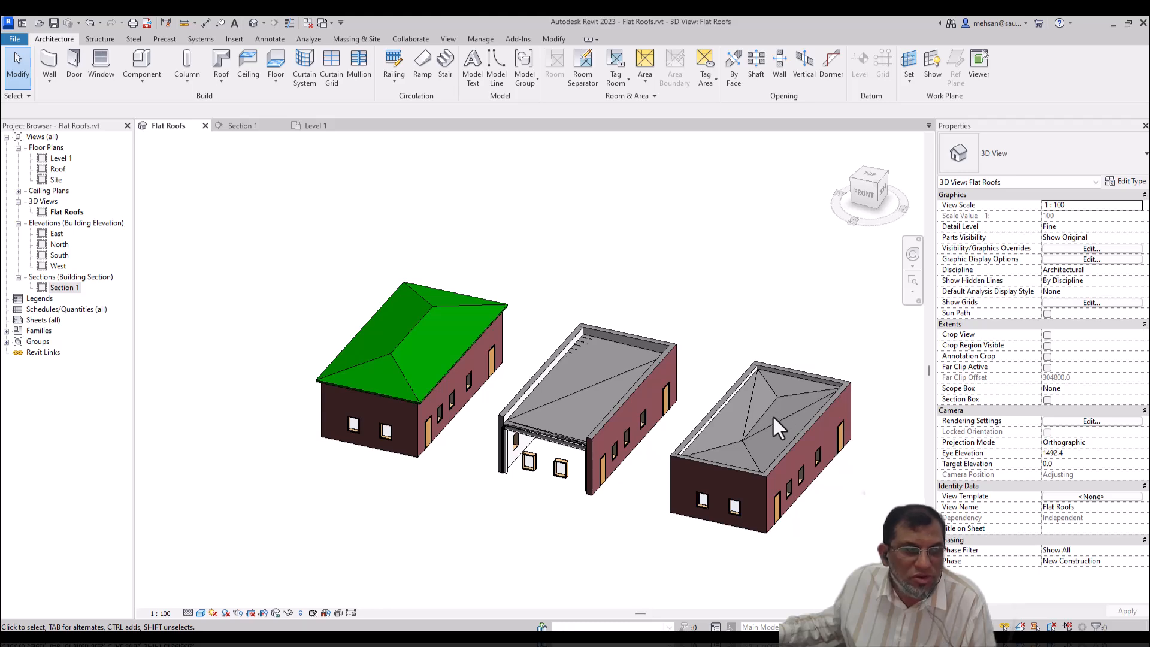
# - Duplicate the third building's roof type in Section 1 as "Steel Deck - 2"
pyautogui.click(257, 128)
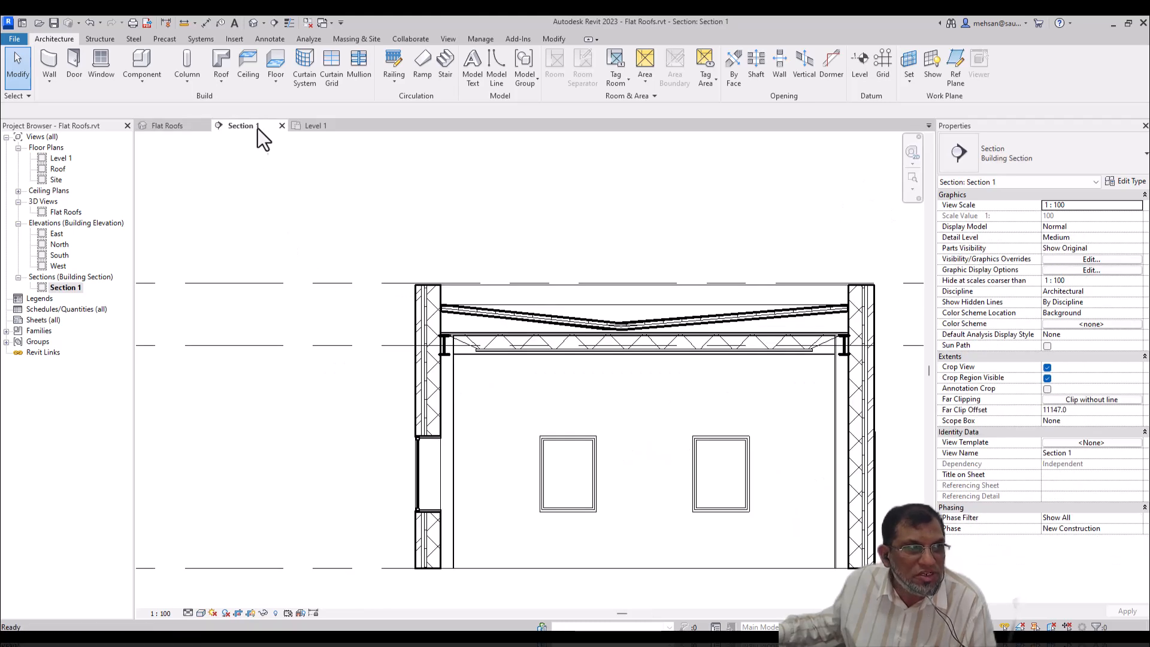
pyautogui.click(680, 321)
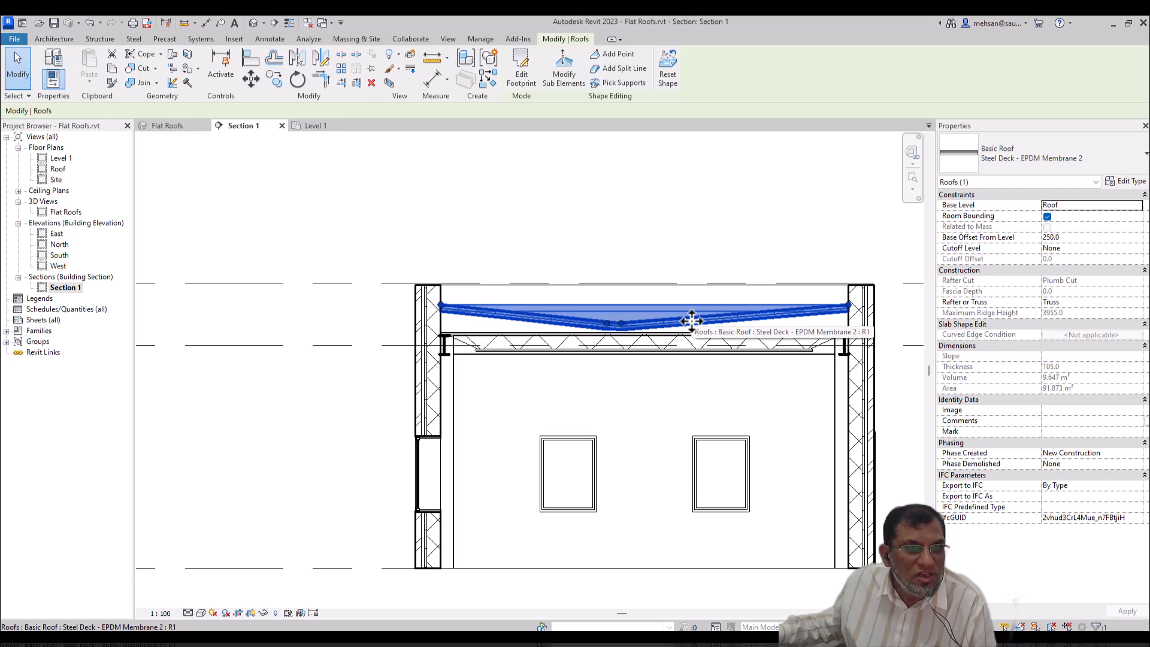
pyautogui.click(1129, 184)
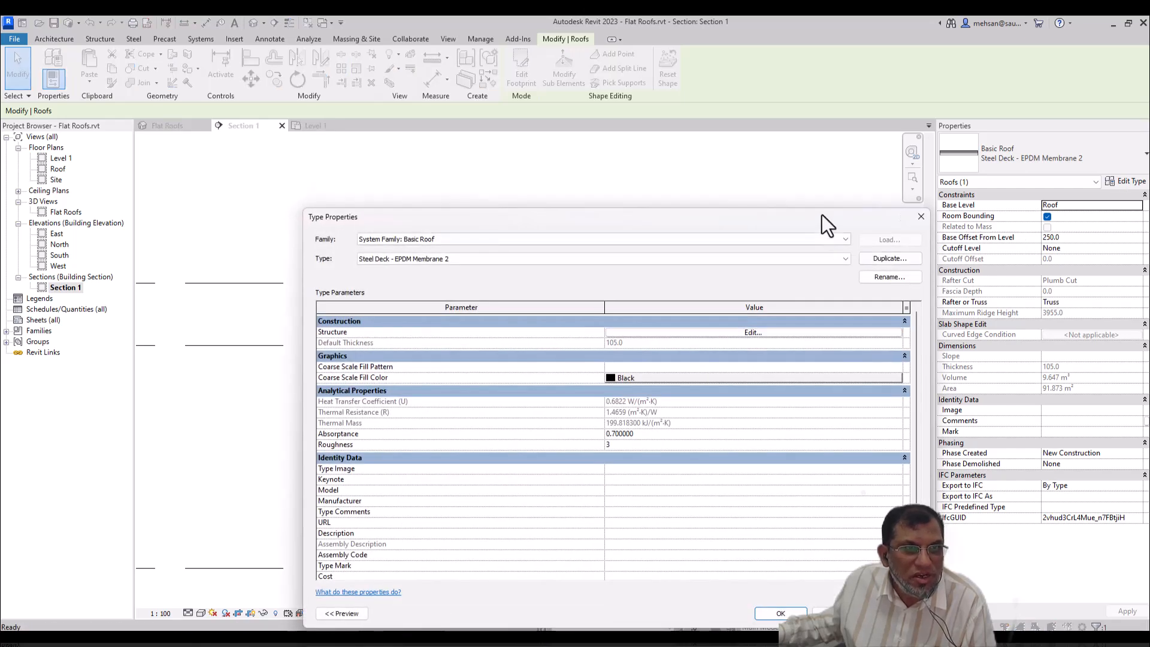
pyautogui.click(925, 226)
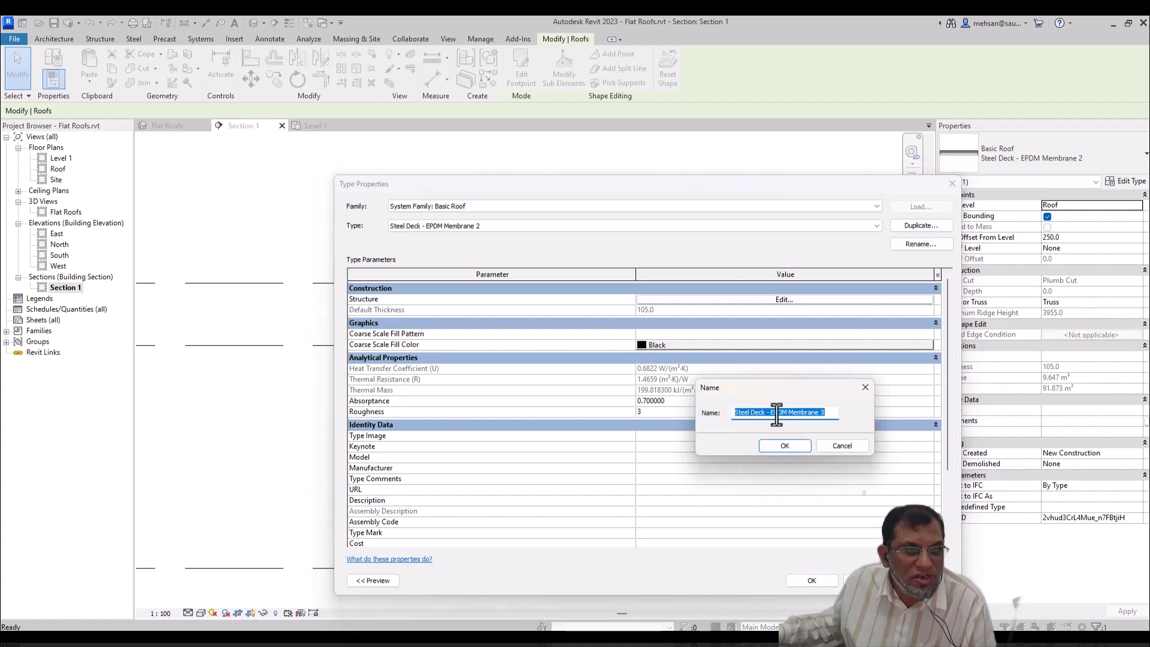
pyautogui.moveTo(771, 414); pyautogui.dragTo(863, 411)
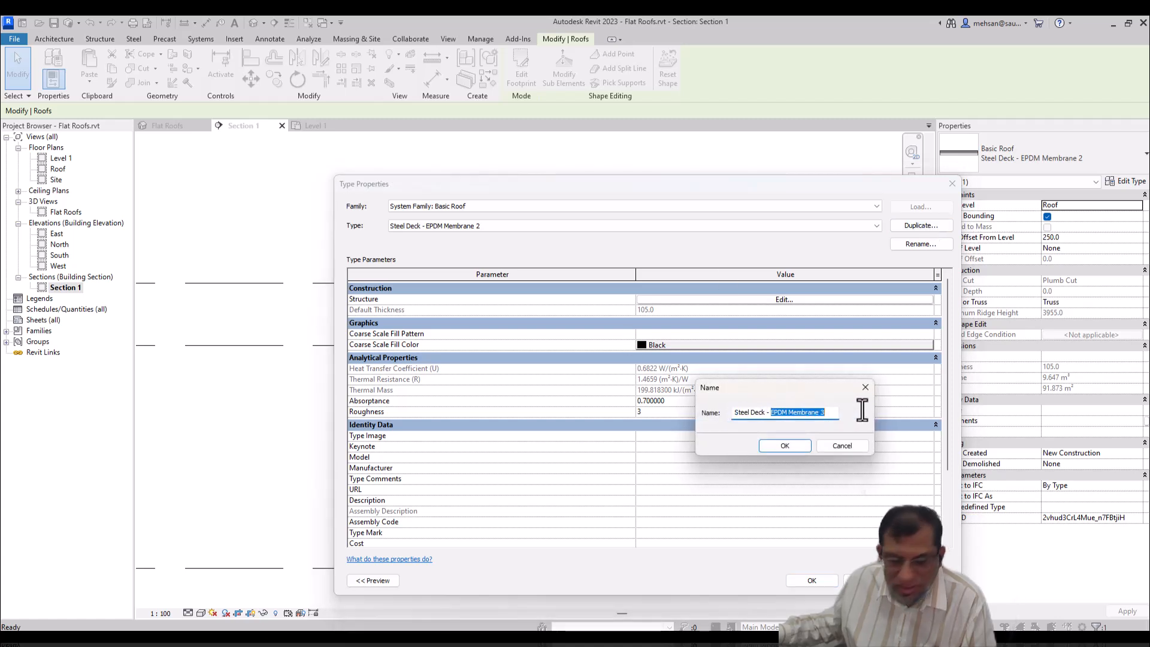
pyautogui.write('2')
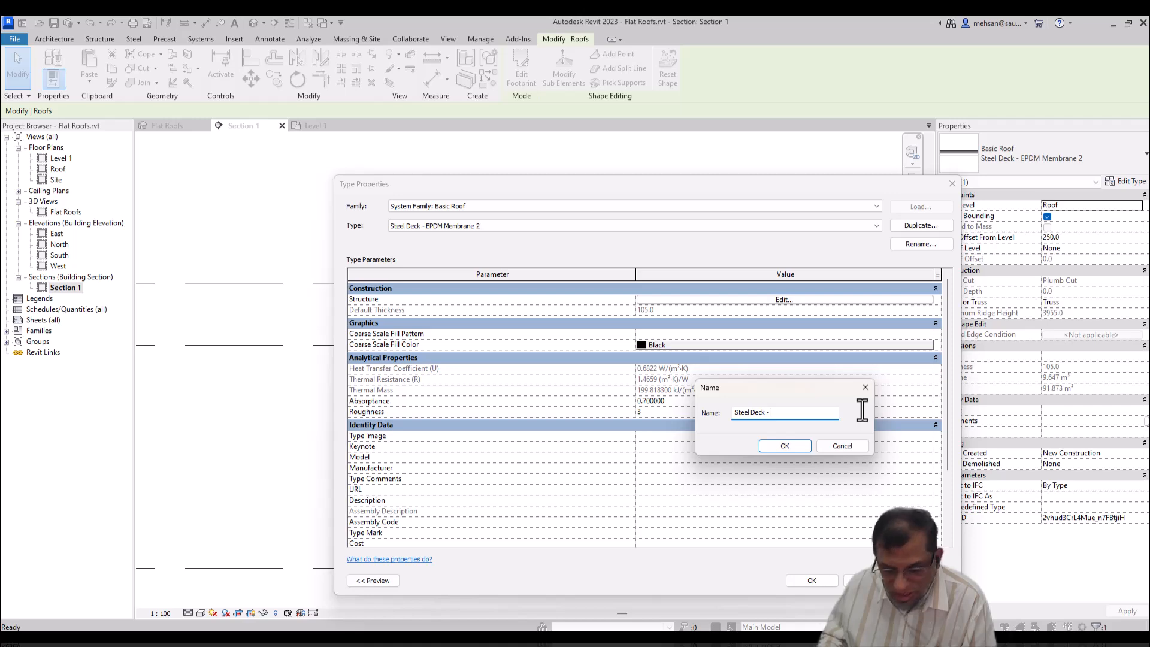
pyautogui.click(802, 447)
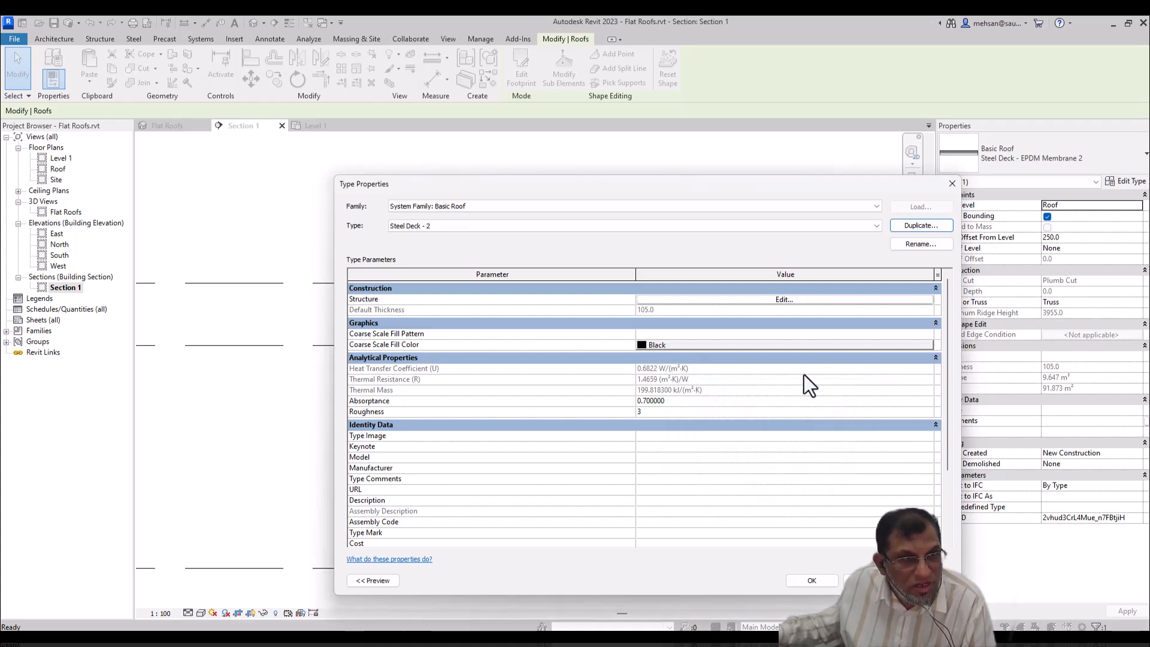
# - Make the Rigid insulation layer variable in the Steel Deck - 2 roof structure and apply the type to the third roof
pyautogui.click(785, 299)
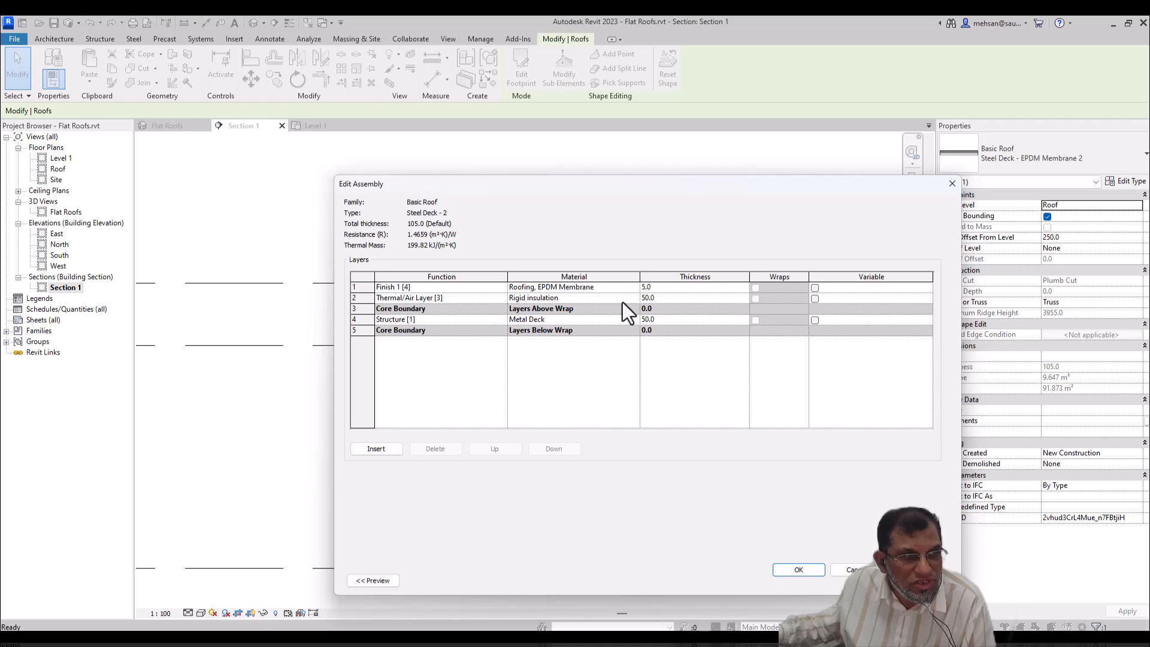
pyautogui.click(814, 299)
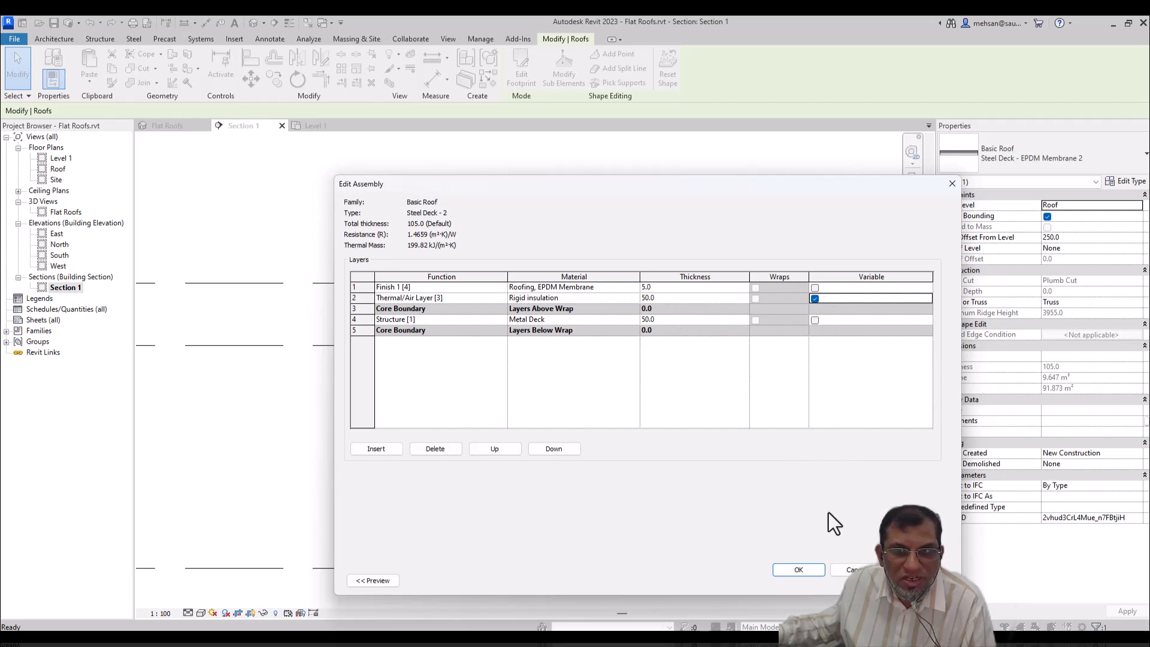
pyautogui.click(800, 570)
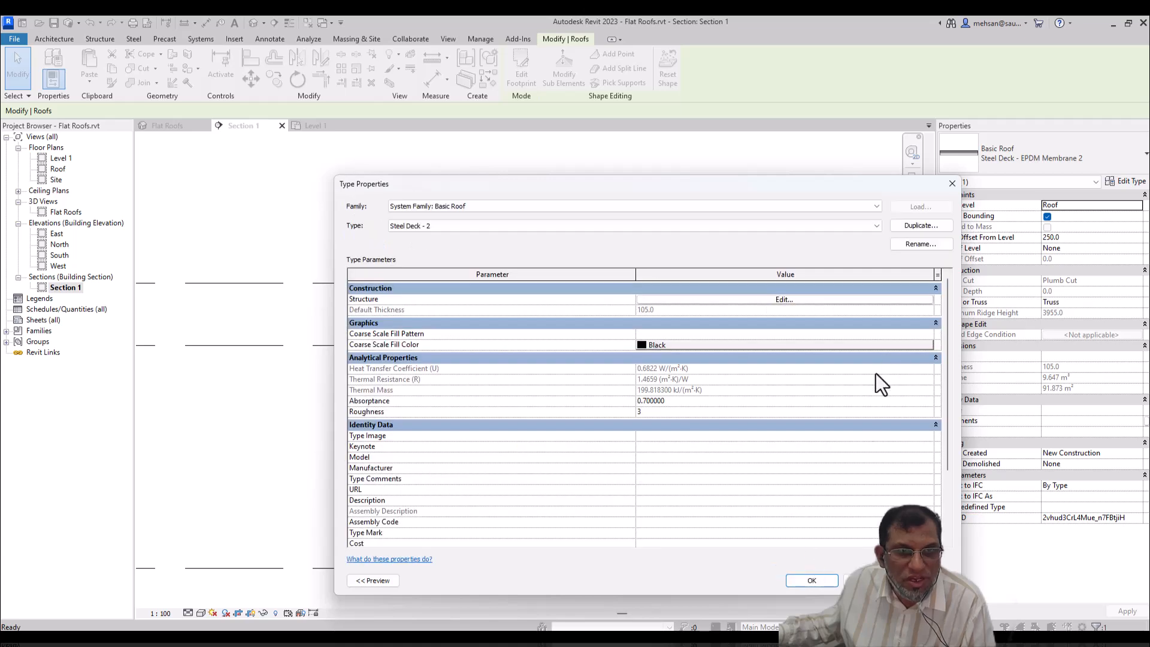
pyautogui.click(812, 581)
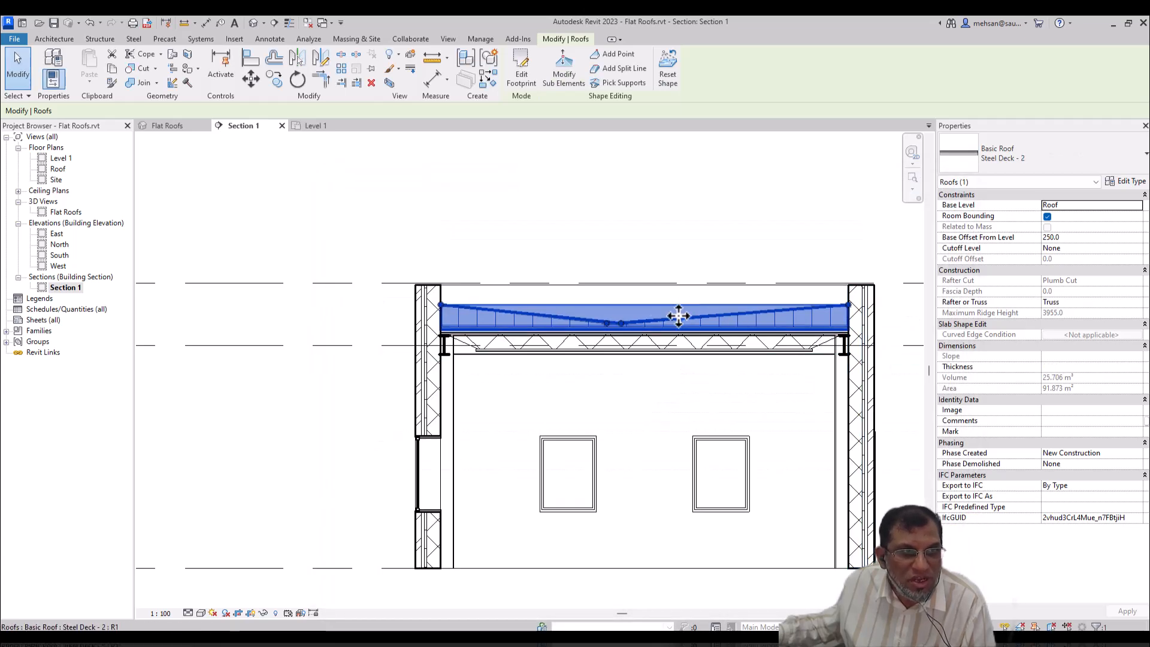
pyautogui.press('Escape')
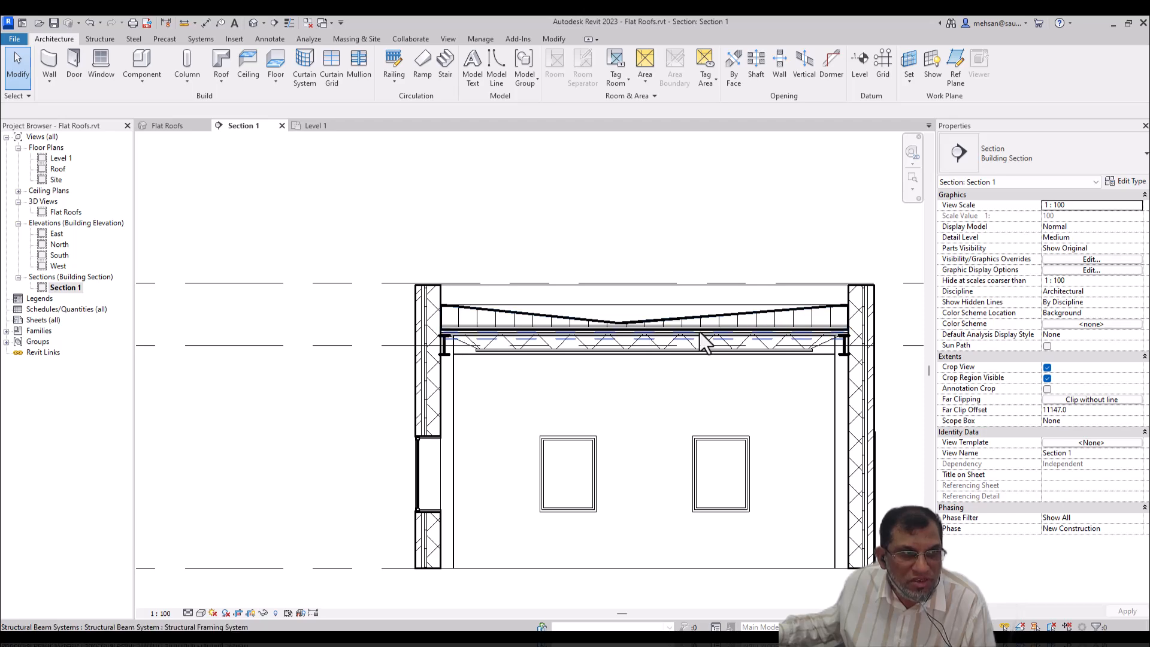
# - Examine the third roof's tapered insulation and level underside in Section 1, alongside the neighbouring building's roof
pyautogui.scroll(3, 759, 324)
pyautogui.scroll(-3, 758, 326)
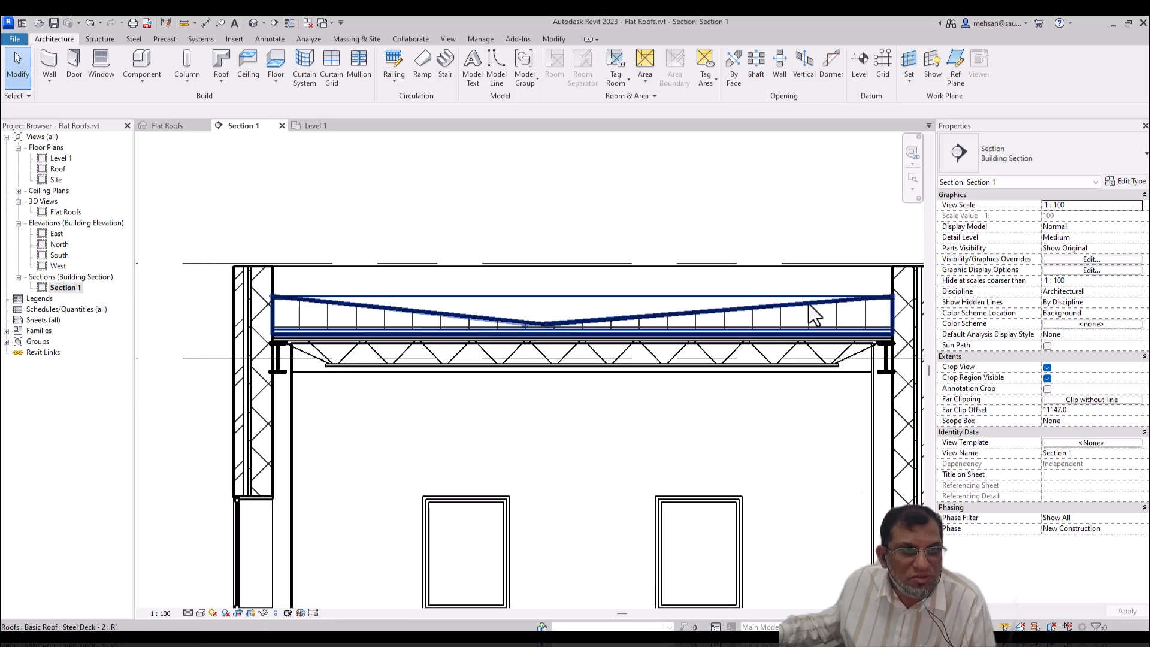
pyautogui.click(811, 311)
pyautogui.scroll(1, 803, 323)
pyautogui.scroll(1, 800, 318)
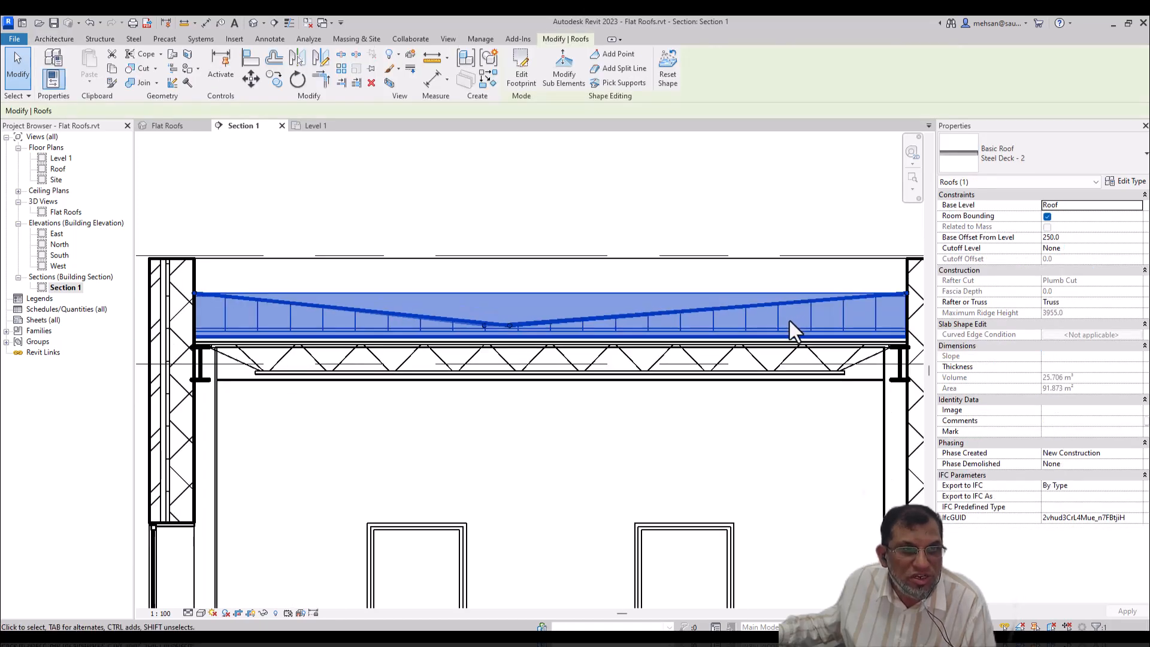
pyautogui.scroll(-1, 788, 328)
pyautogui.scroll(1, 789, 328)
pyautogui.scroll(-2, 783, 326)
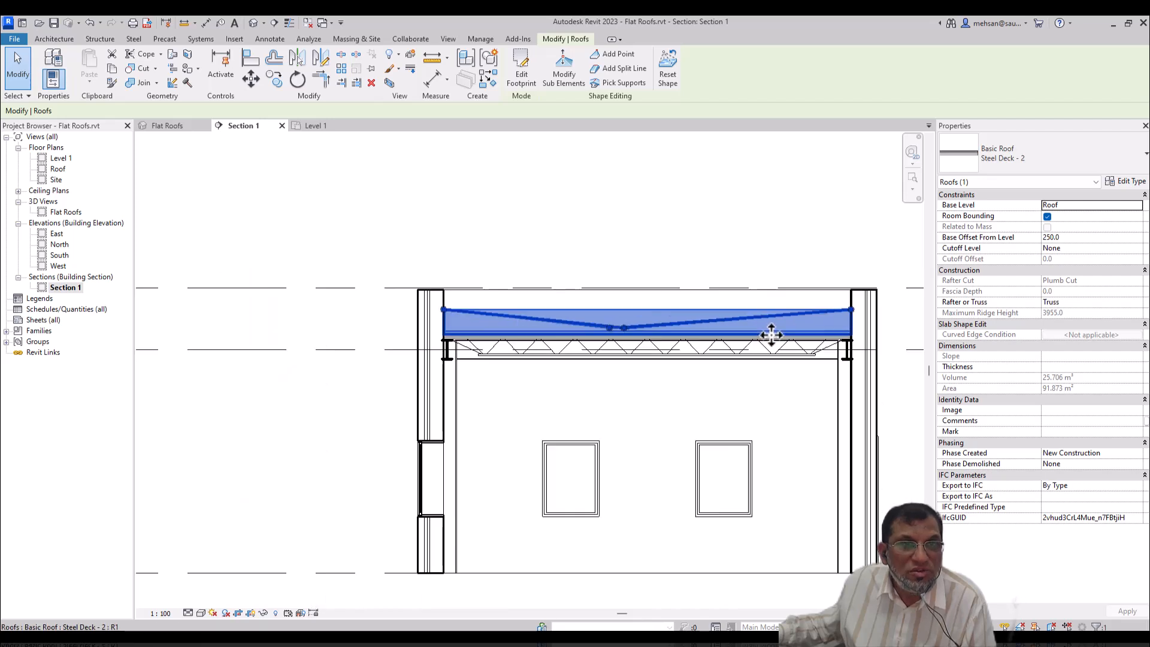
pyautogui.scroll(-3, 782, 363)
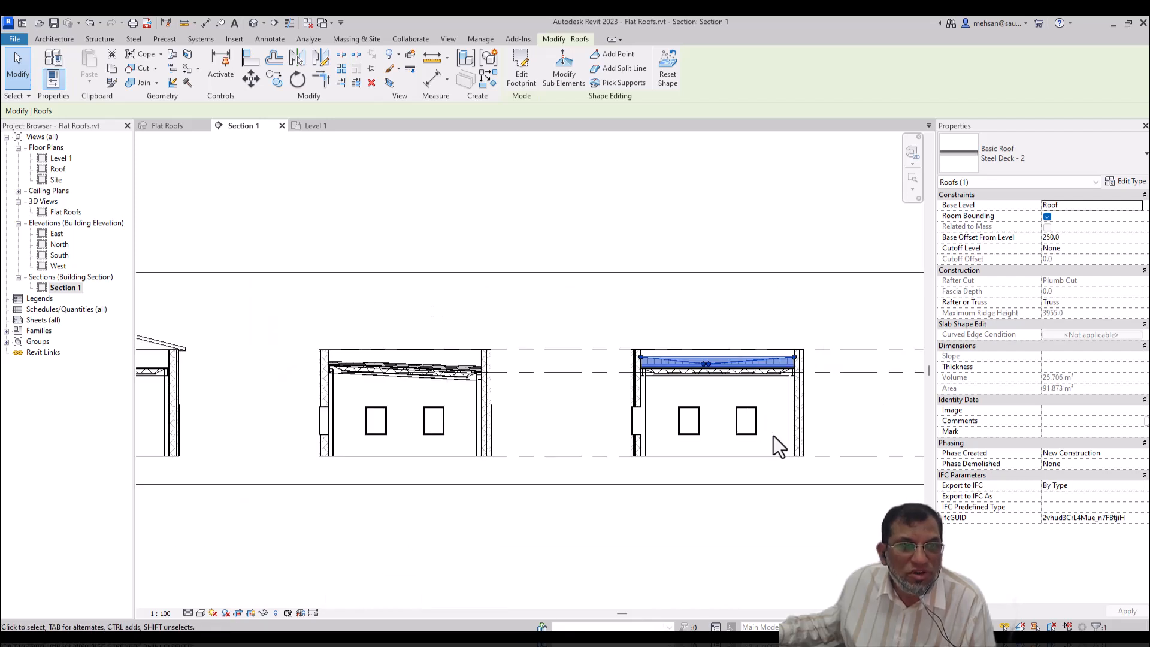